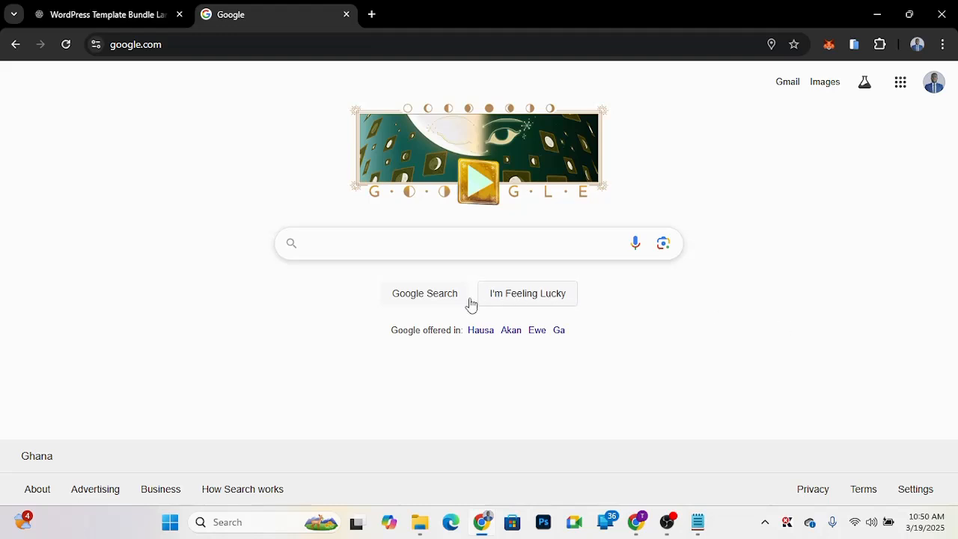
Search Google for "paystack" and open the official Paystack website from the results
left_click(346, 247)
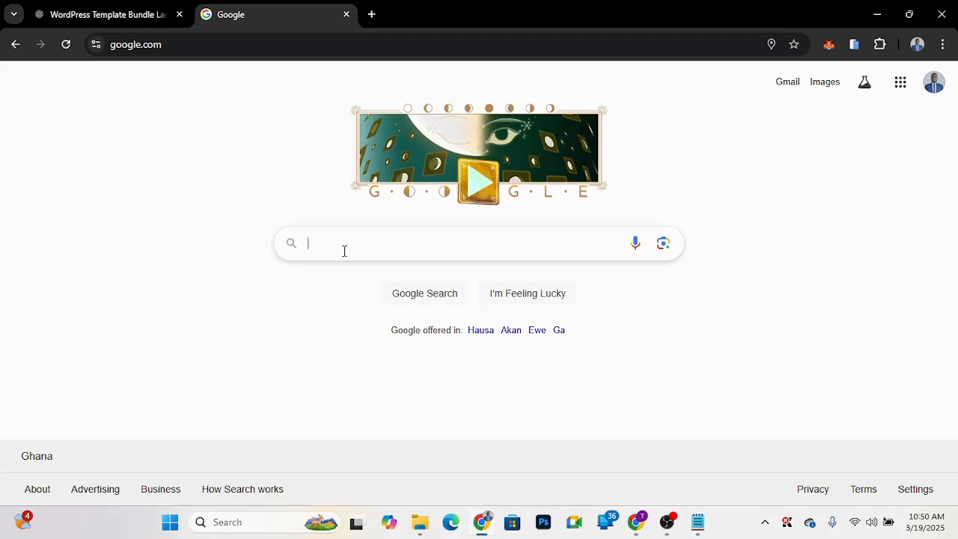
type("paystack")
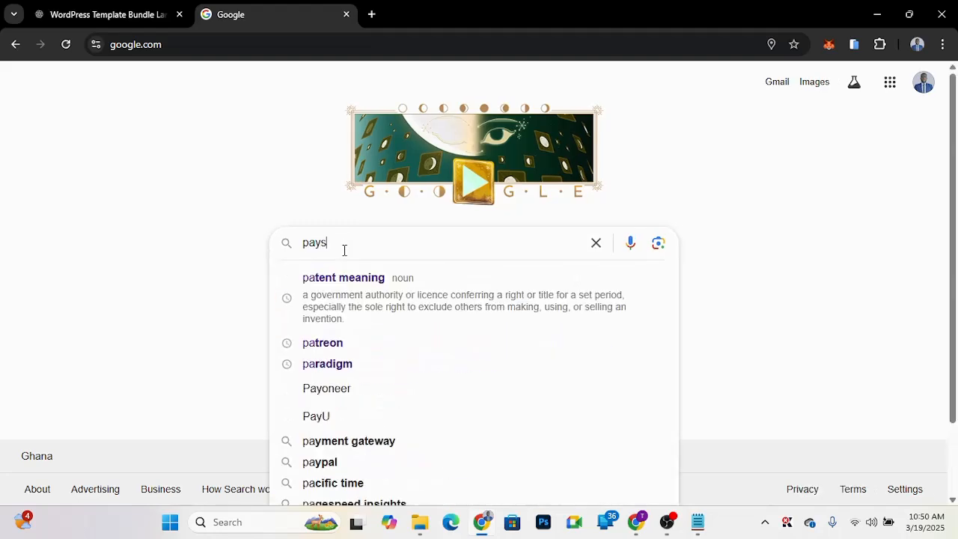
key("Return")
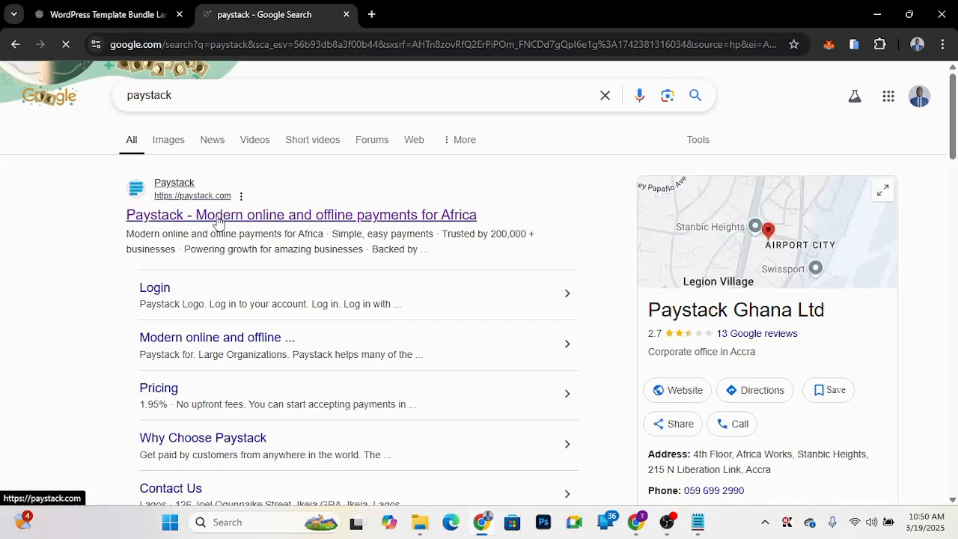
left_click(209, 218)
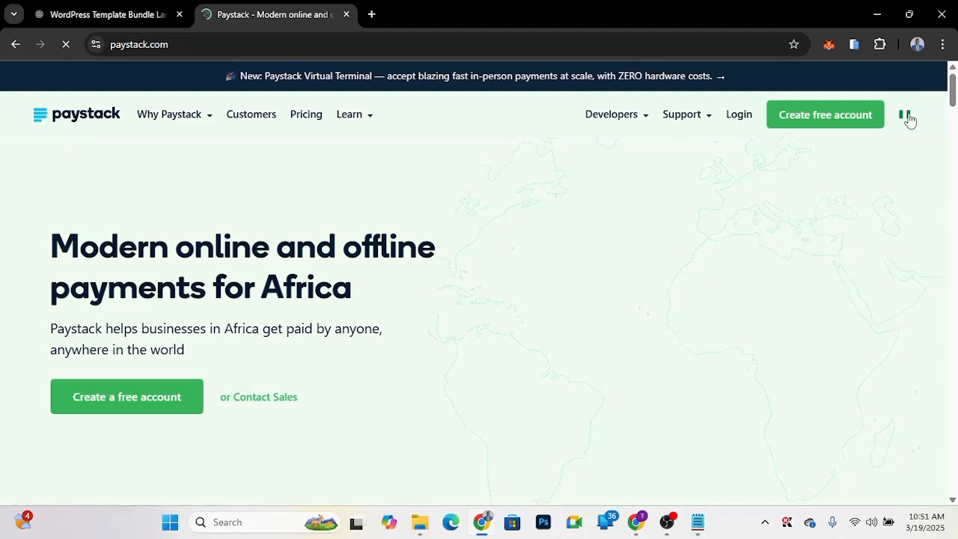
Switch the Paystack site to Ghana and open the form for creating a free account
mouse_move(906, 117)
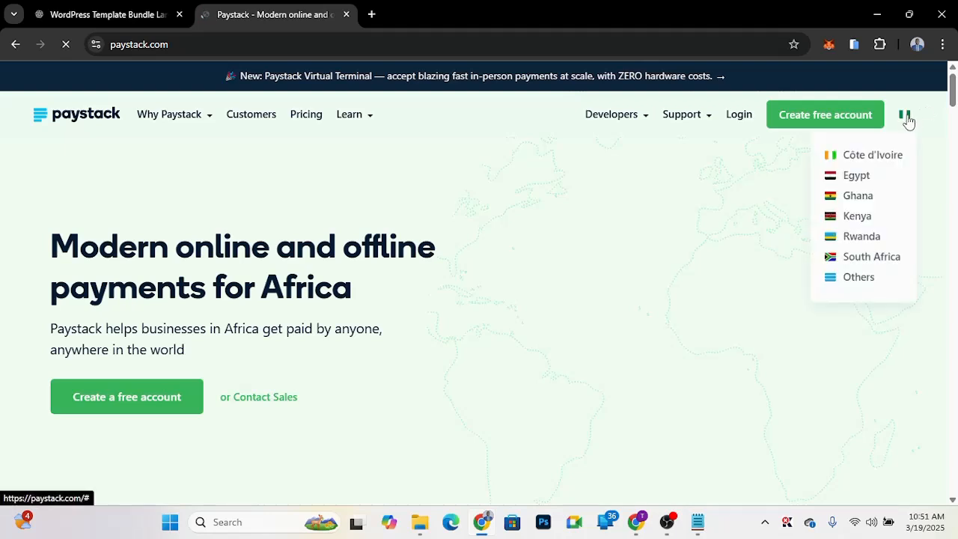
left_click(857, 202)
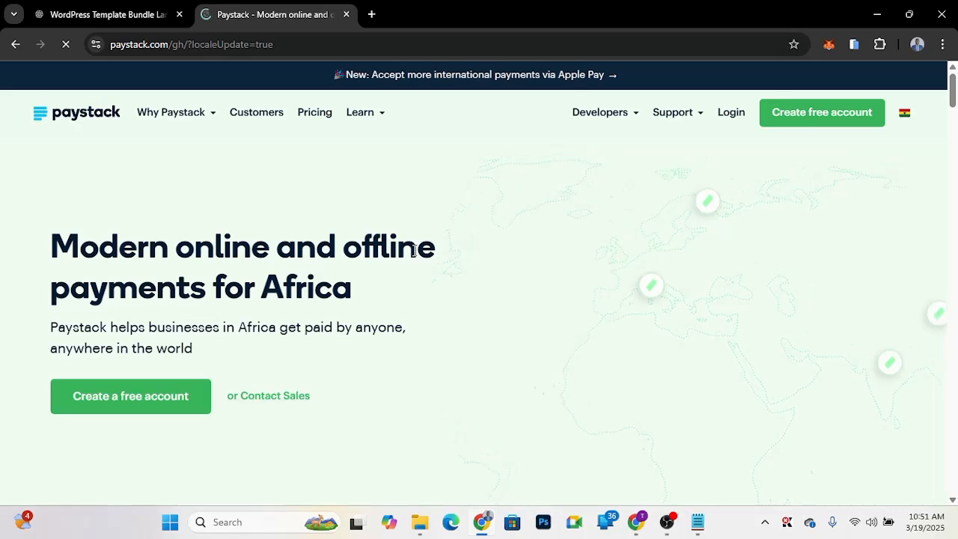
left_click(145, 402)
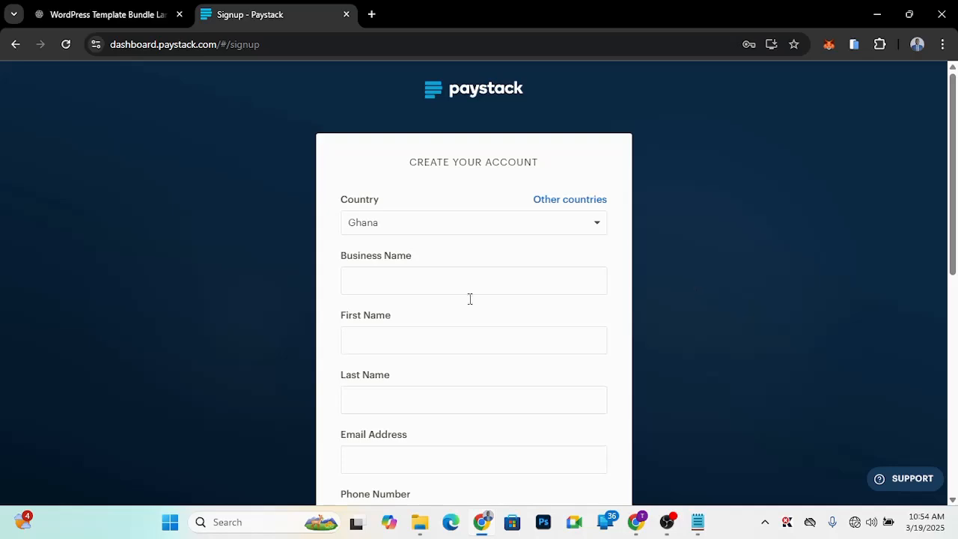
Review the signup form's fields, from country and contact details to the business type and software developer questions
scroll(687, 358, "down", 3)
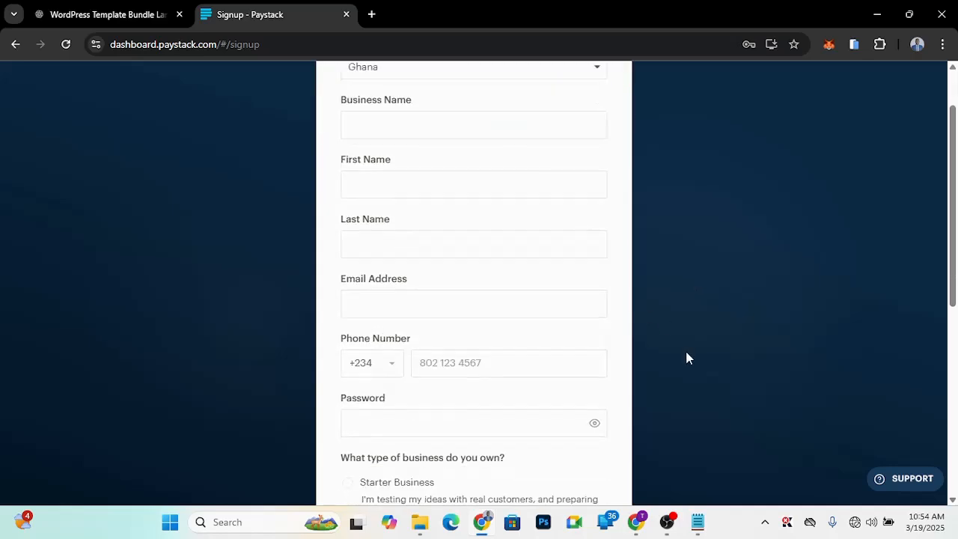
scroll(687, 358, "up", 2)
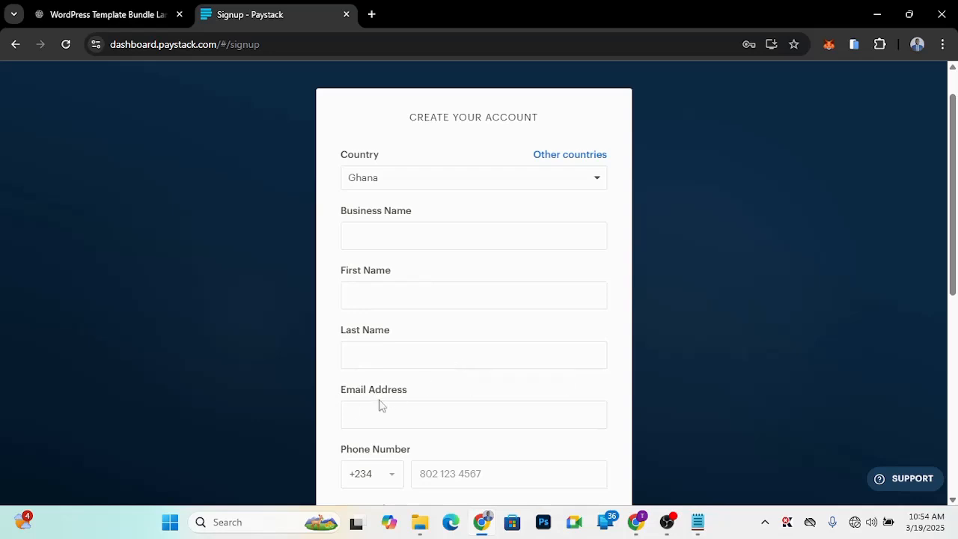
scroll(514, 429, "down", 3)
scroll(402, 336, "down", 1)
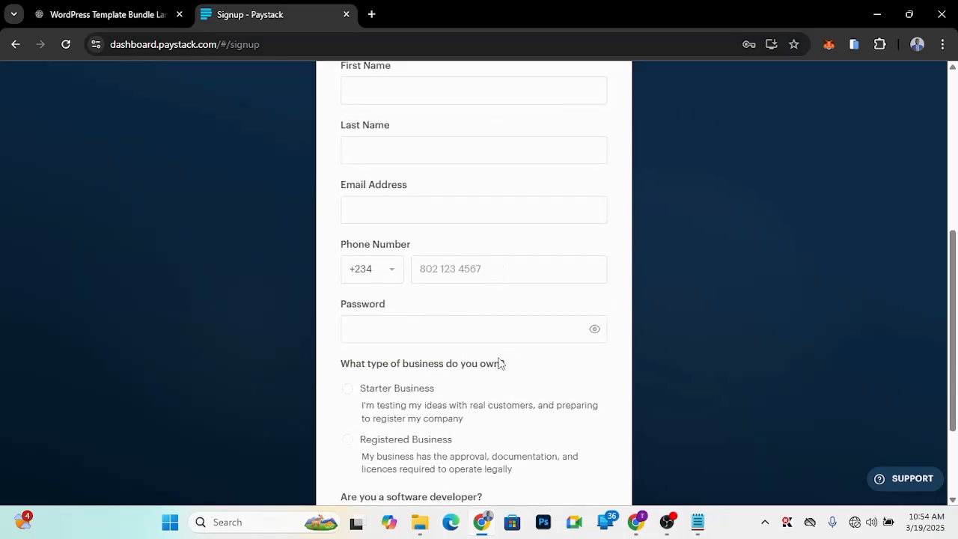
scroll(499, 364, "down", 3)
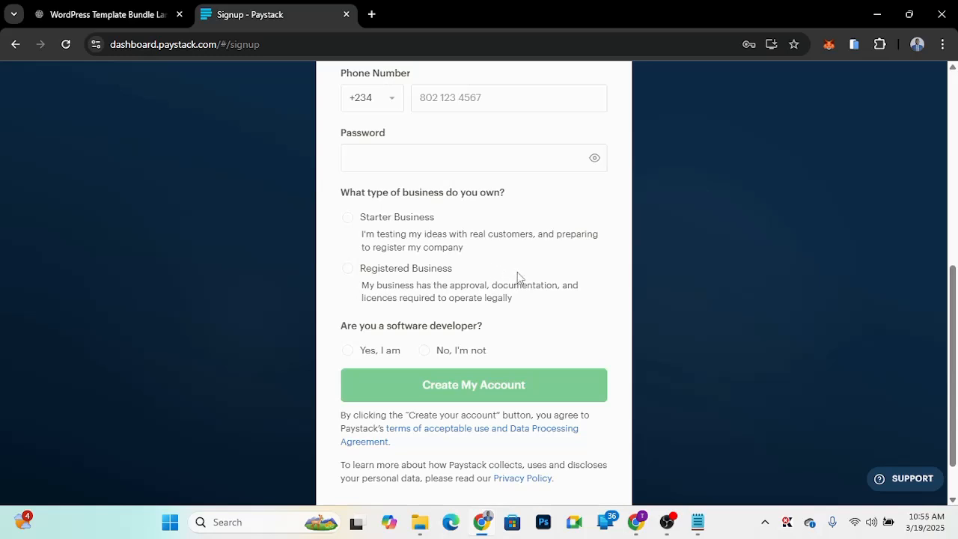
scroll(518, 277, "up", 6)
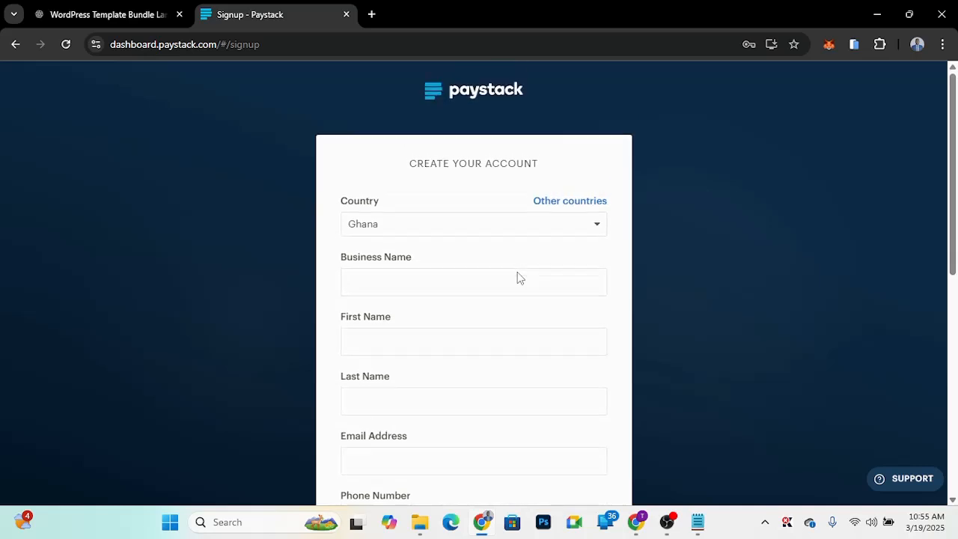
scroll(518, 277, "down", 1)
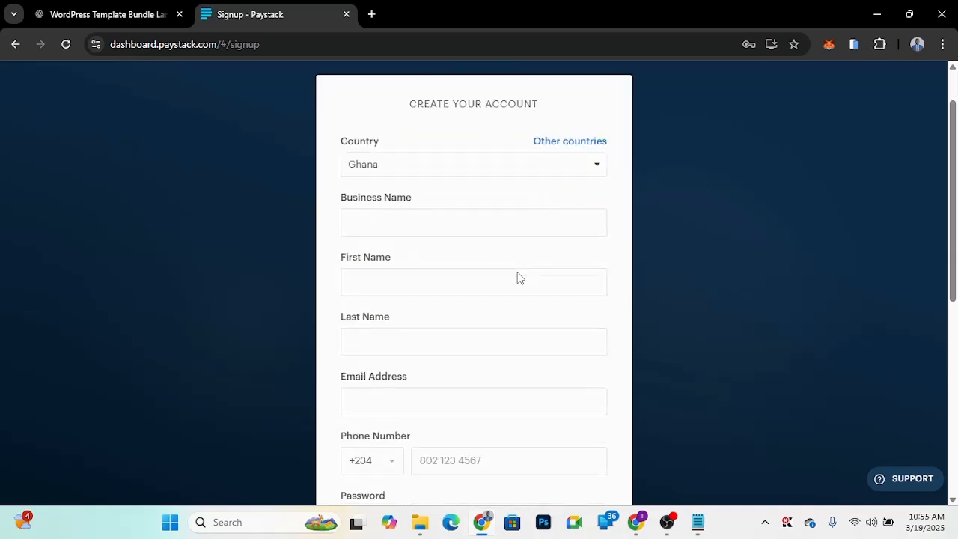
Enter "Template Selar" as the business name in the signup form
left_click(396, 226)
type("Te")
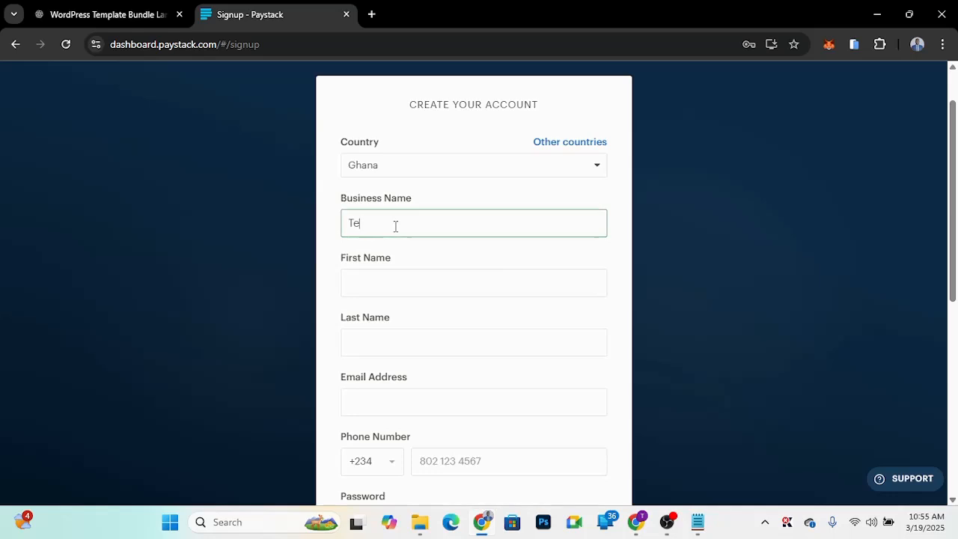
type("mplate Selar")
Fill in the account owner's first name and last name in the signup form
scroll(395, 225, "down", 2)
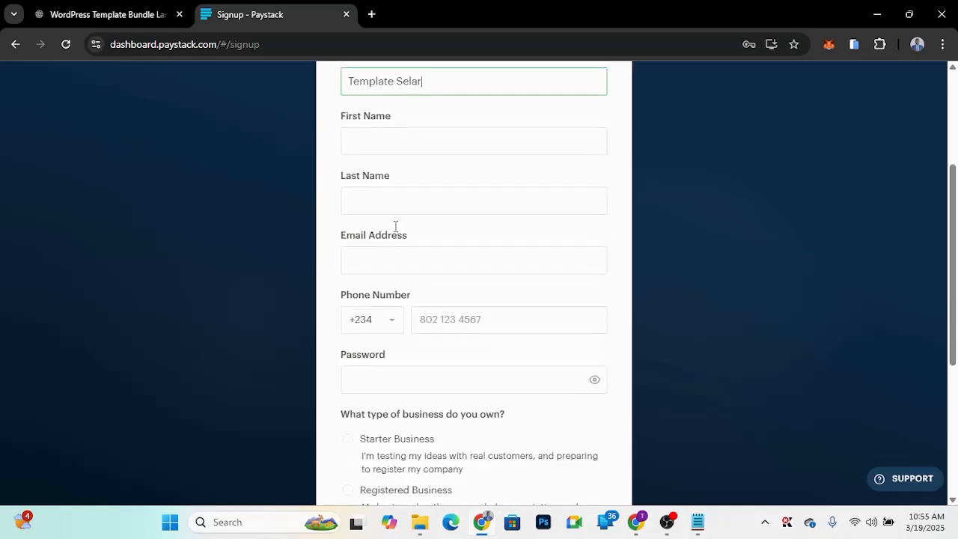
left_click(391, 147)
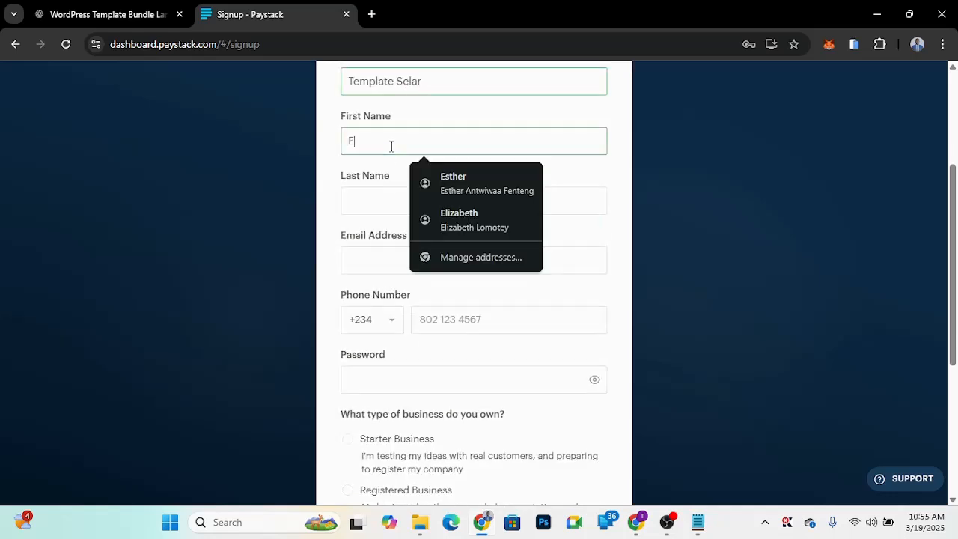
left_click(368, 206)
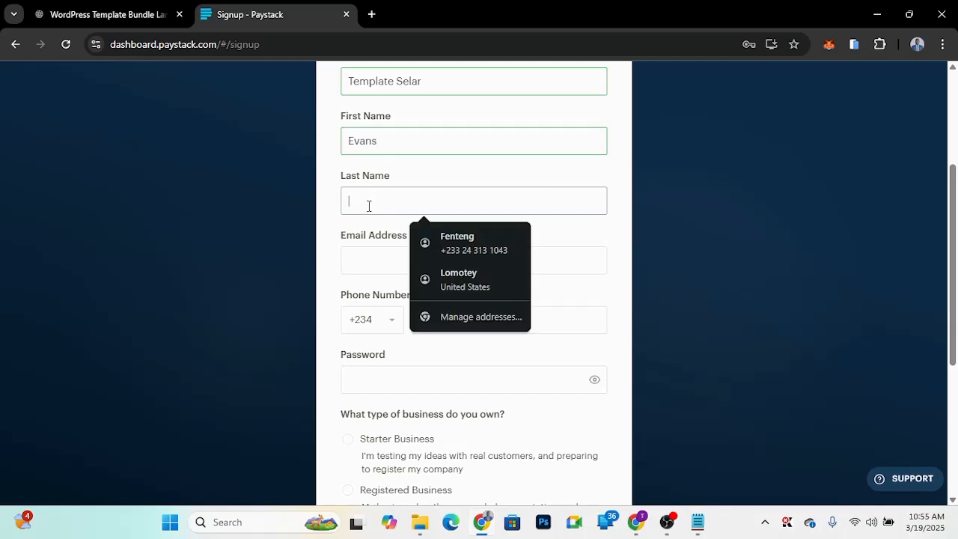
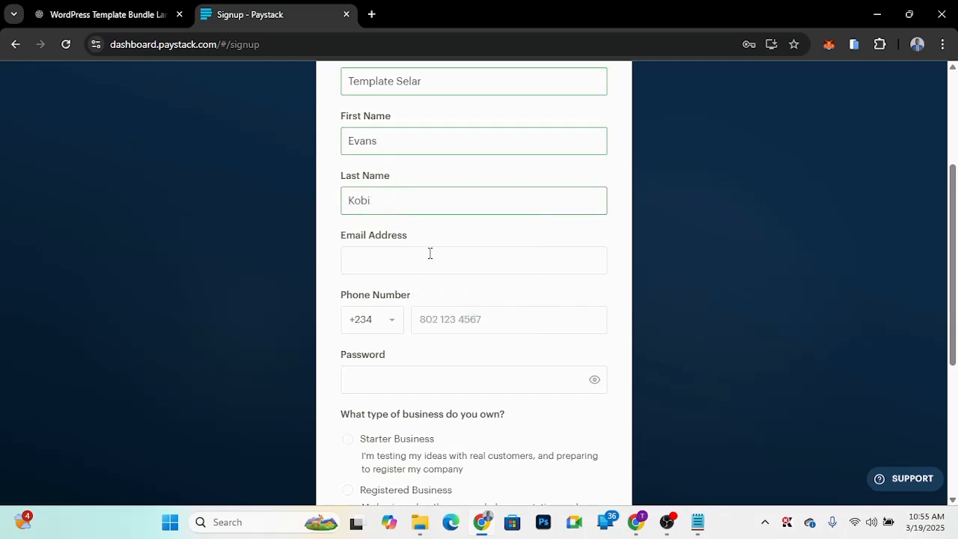
Fill in the business e-mail address in the signup form
scroll(459, 286, "down", 1)
scroll(459, 286, "down", 1)
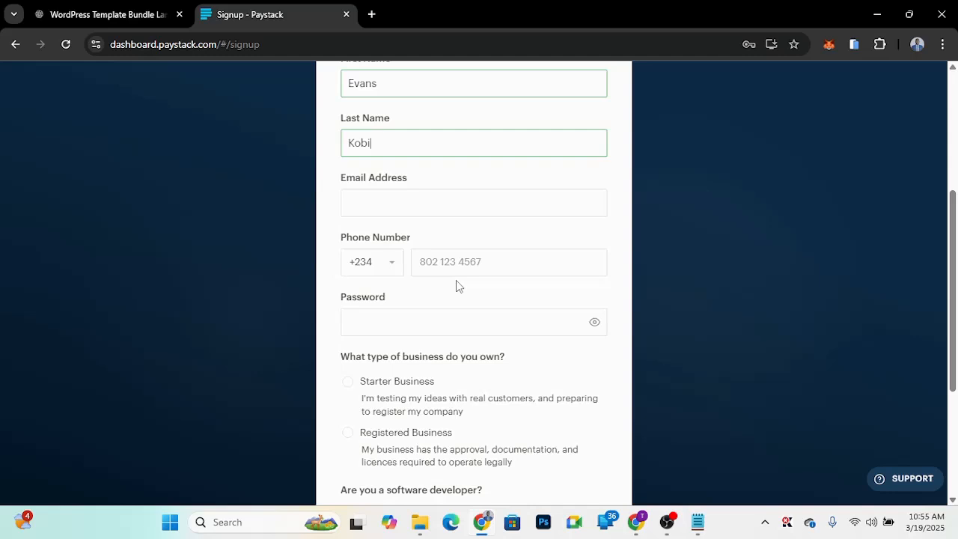
left_click(392, 204)
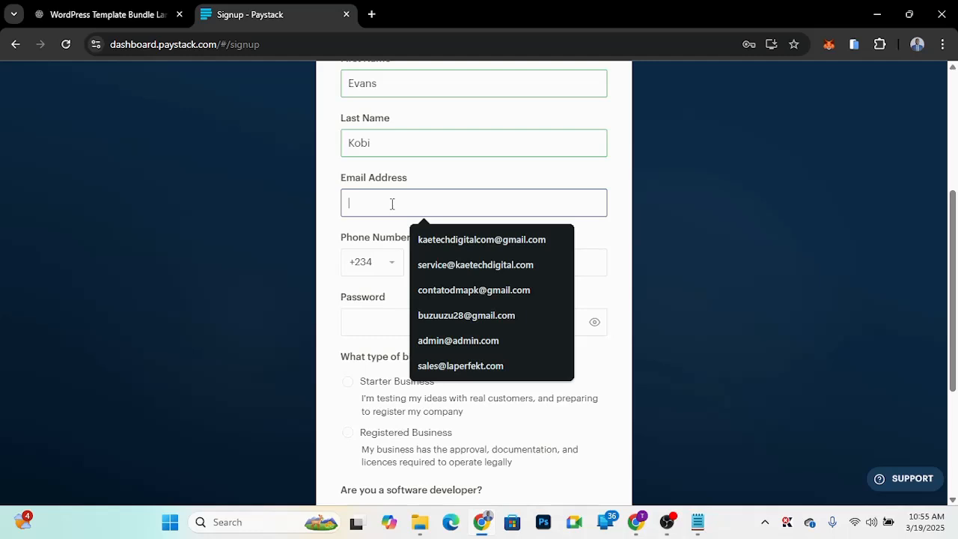
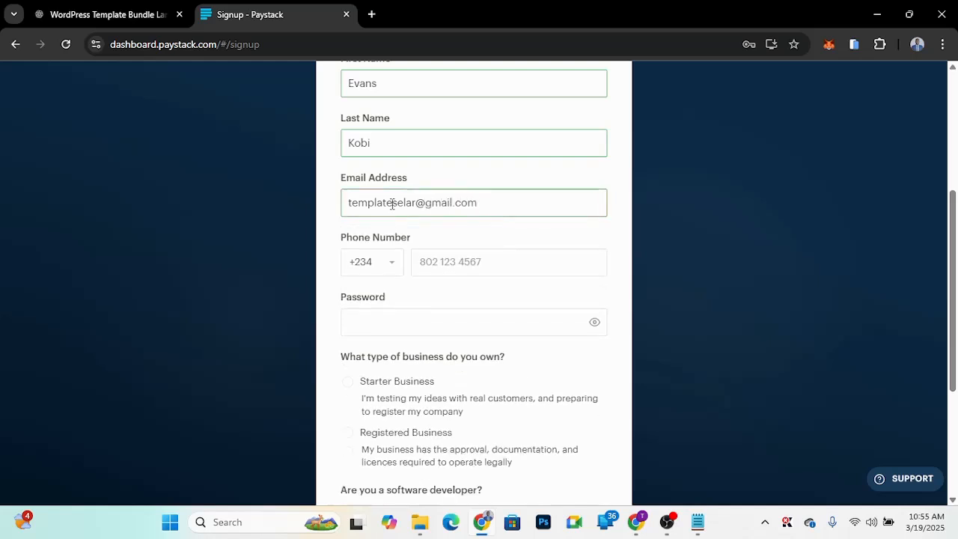
Set the phone country code to Ghana (+233) and fill in the saved phone number
scroll(392, 204, "down", 3)
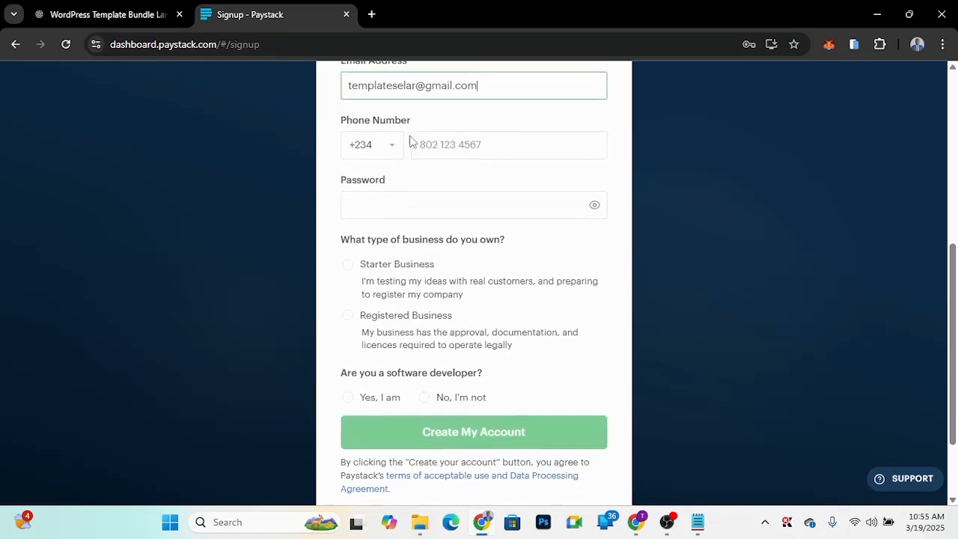
left_click(395, 149)
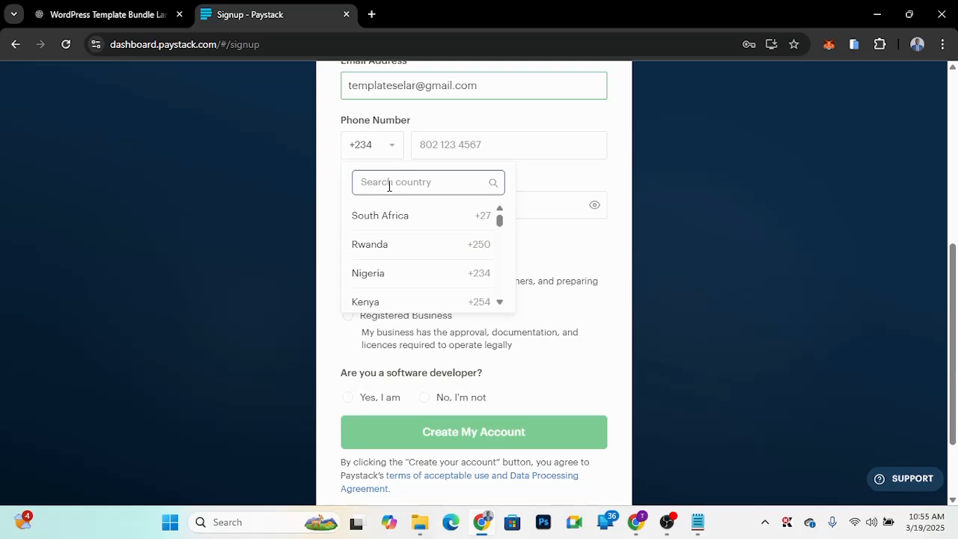
type("ghna")
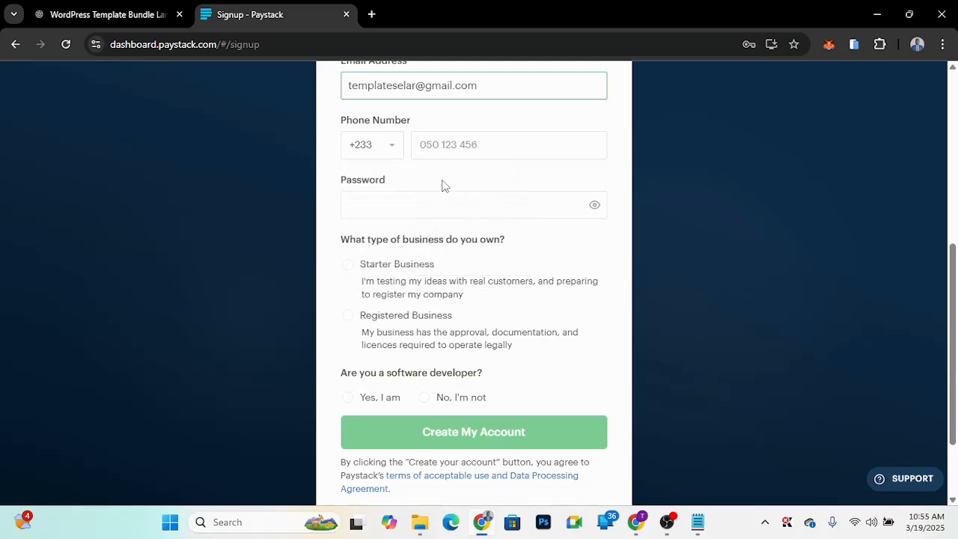
left_click(435, 144)
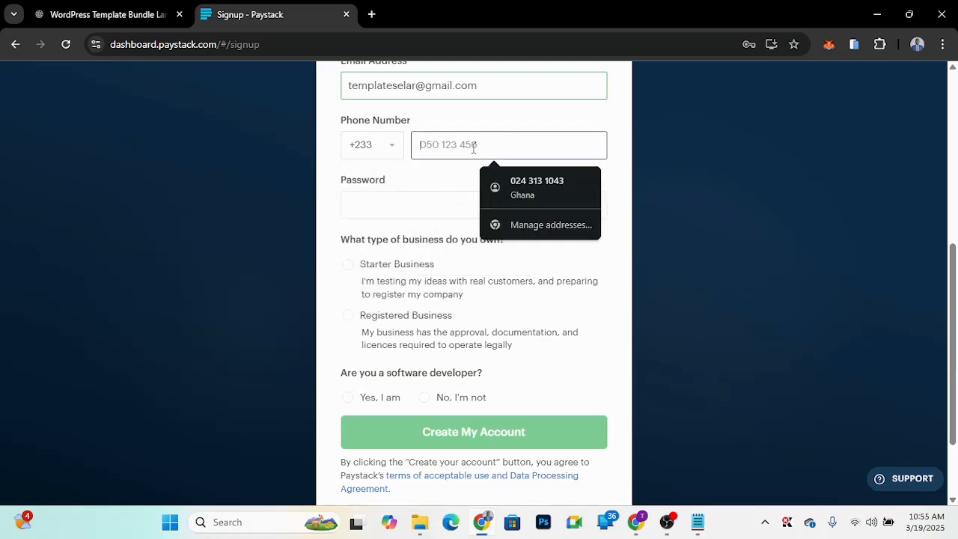
left_click(537, 184)
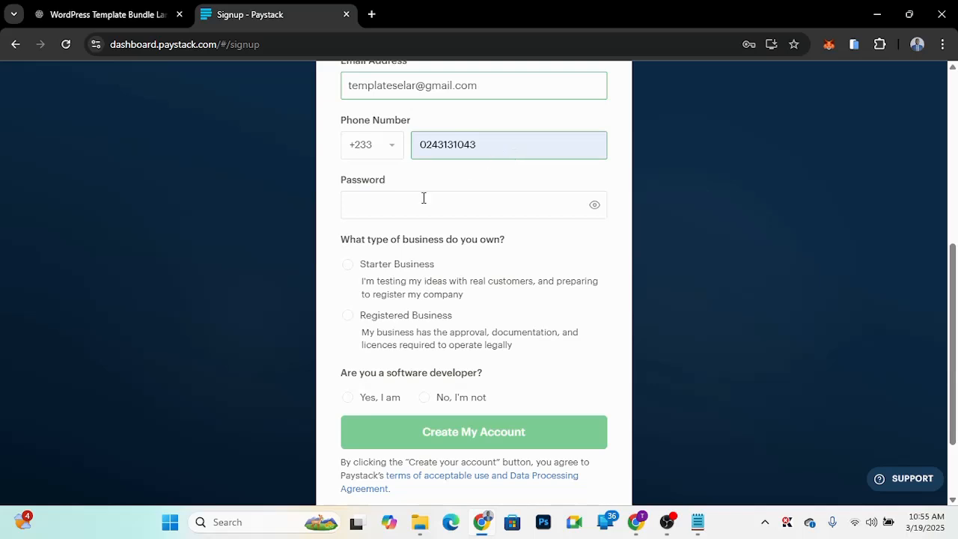
Try to enter an account password that meets the listed character requirements
left_click(364, 206)
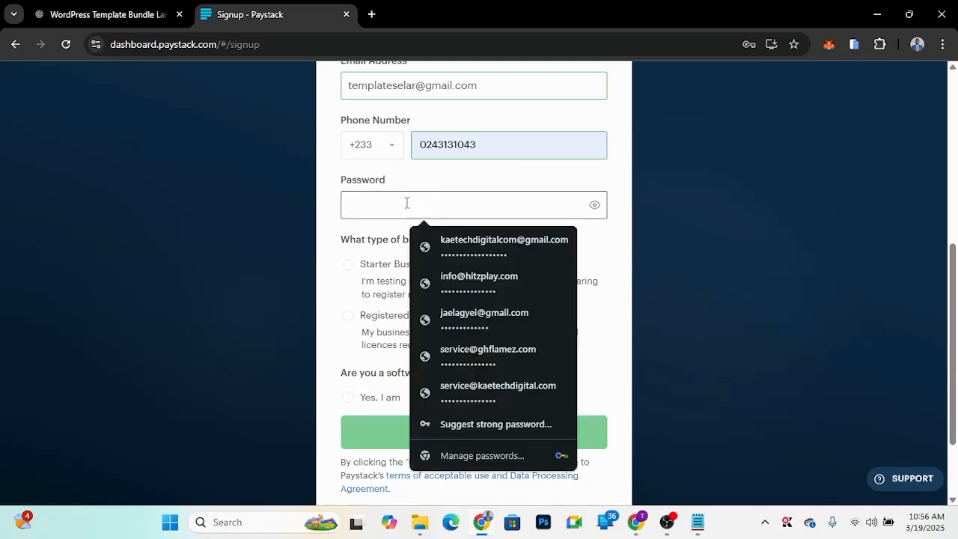
left_click(441, 182)
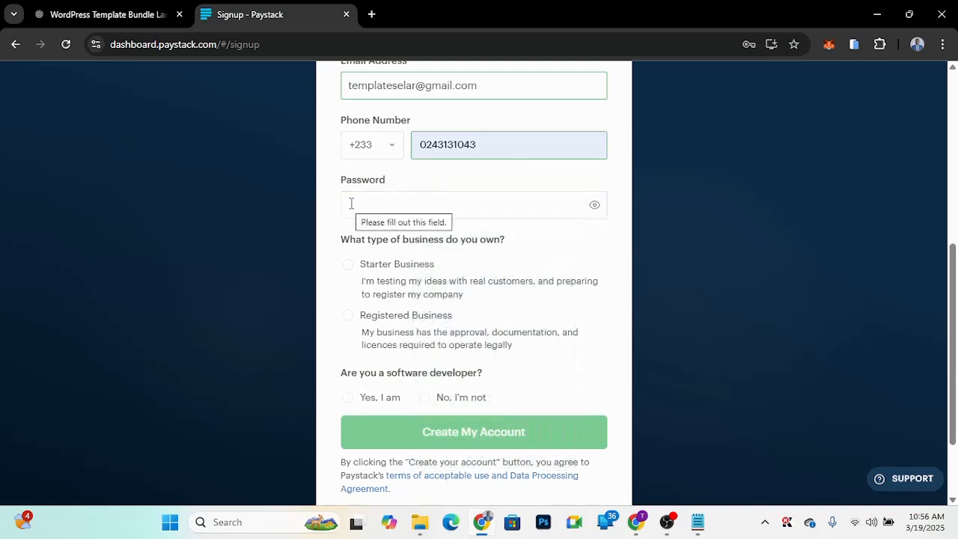
left_click(404, 199)
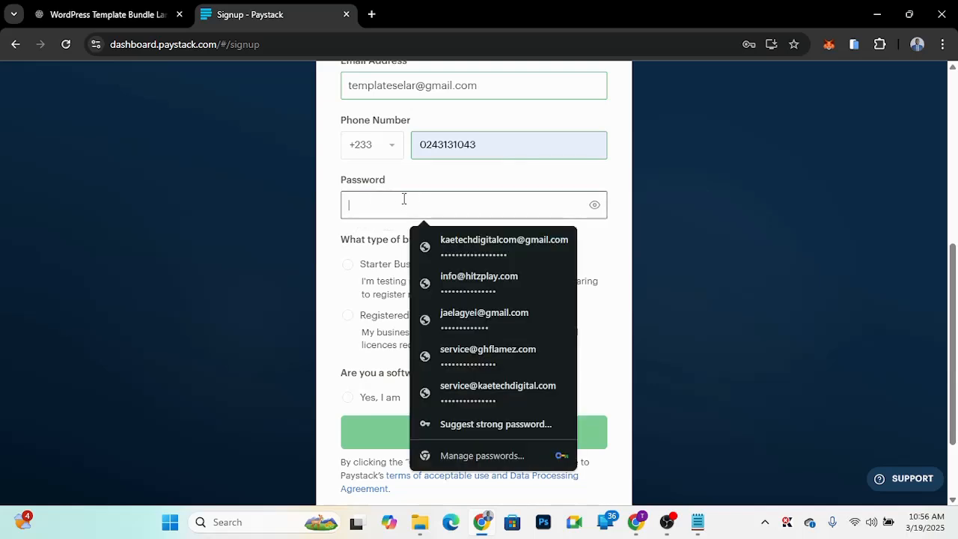
type("T")
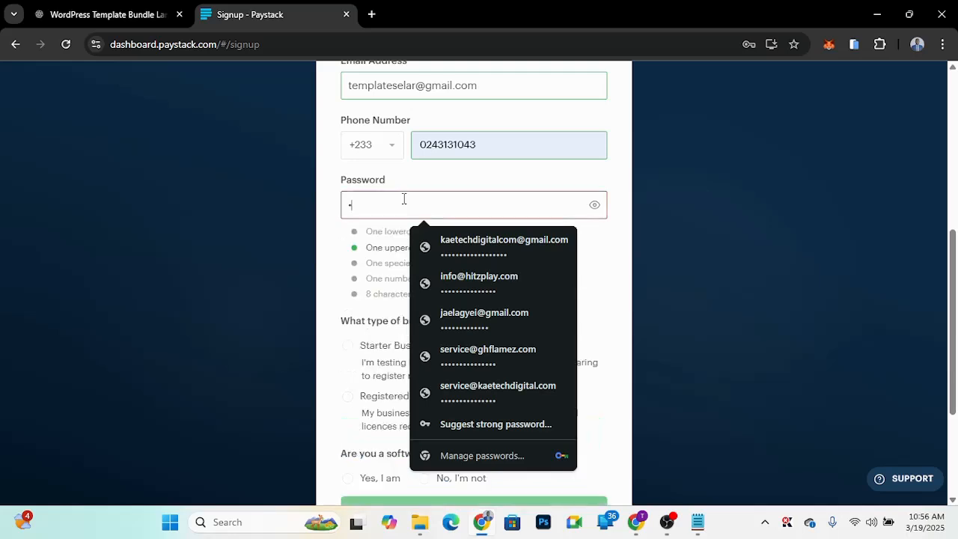
key("BackSpace")
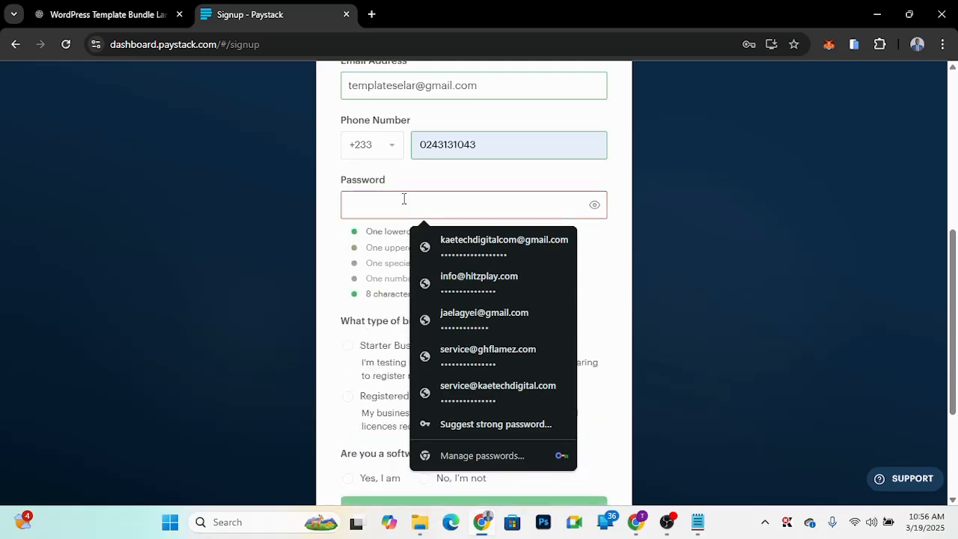
type("Te••••••@")
left_click(370, 242)
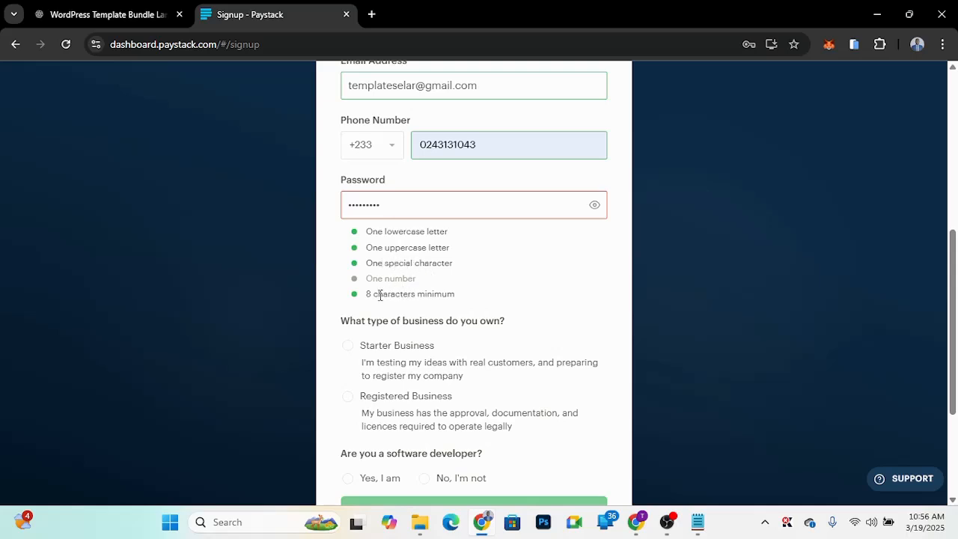
Replace the whole password entry with the copied account password
left_click_drag(389, 204, 339, 211)
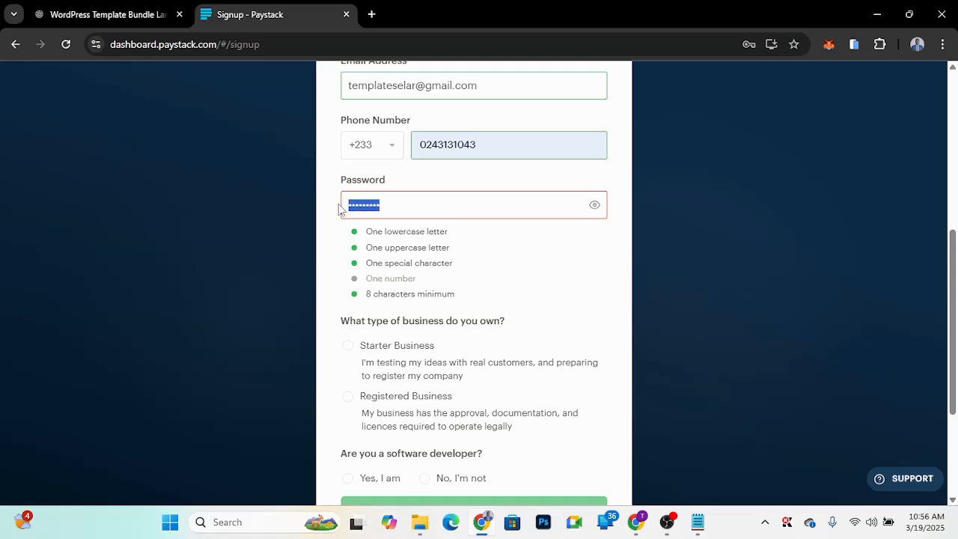
key("ctrl+v")
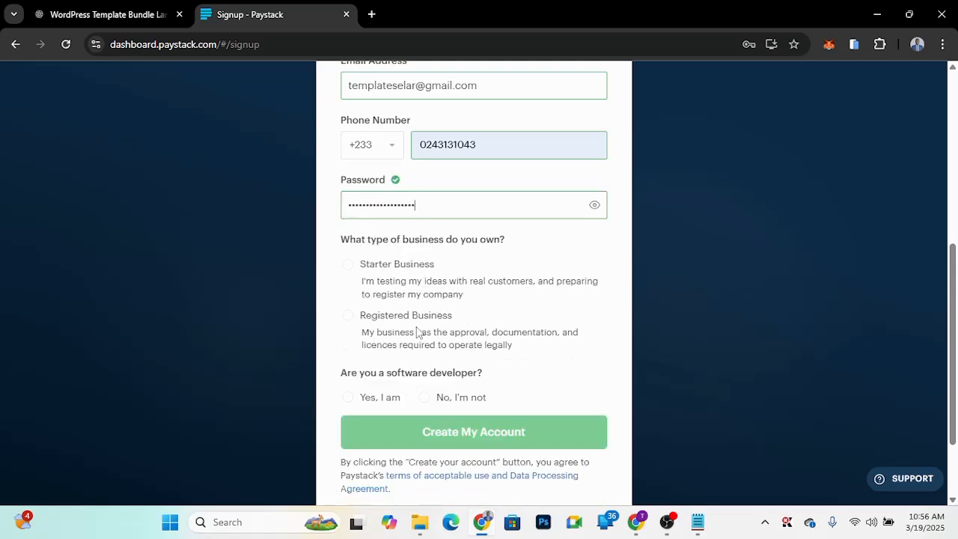
Choose Starter Business as the business type and answer that the account owner is not a software developer
scroll(465, 268, "down", 1)
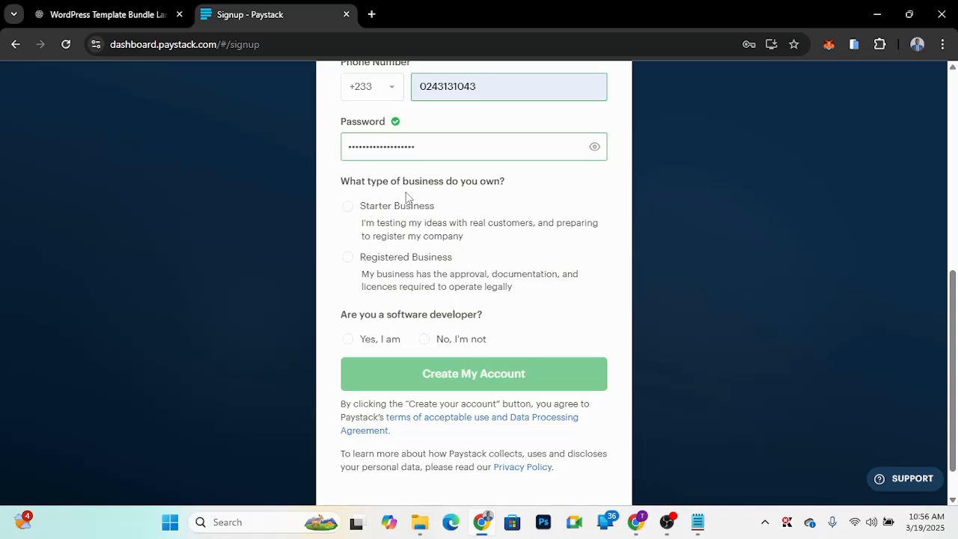
left_click(348, 206)
scroll(477, 233, "down", 1)
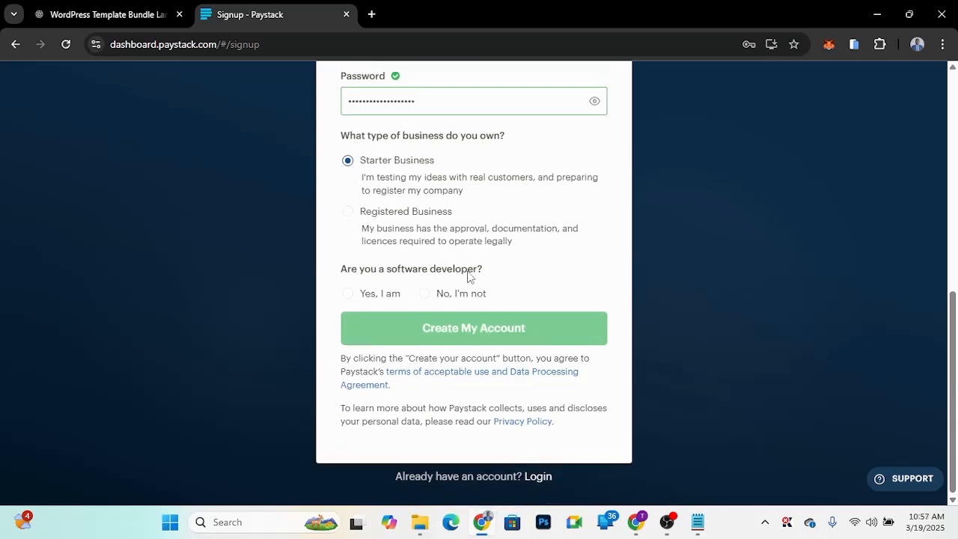
left_click(443, 296)
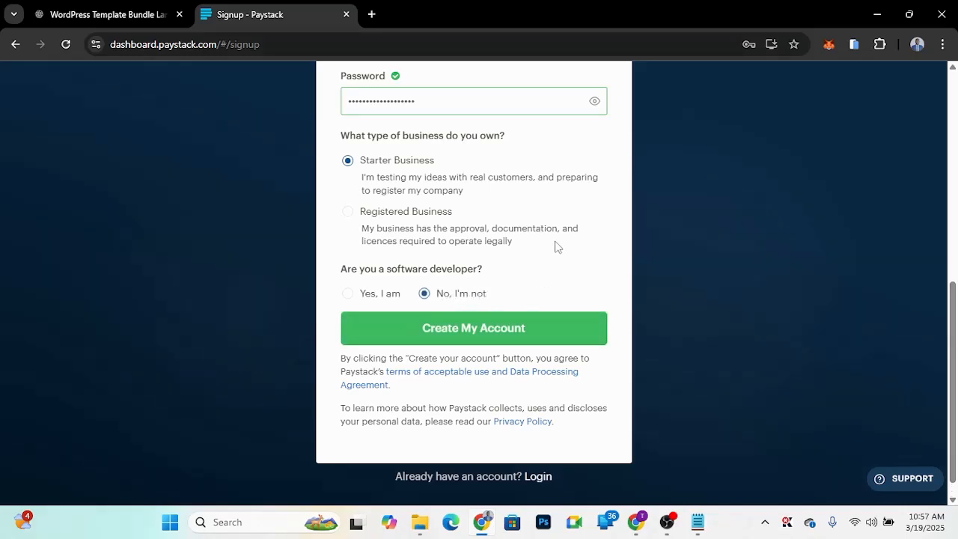
Submit the completed signup form to create the account and save its login in the browser's password manager
scroll(557, 247, "up", 3)
scroll(558, 247, "down", 3)
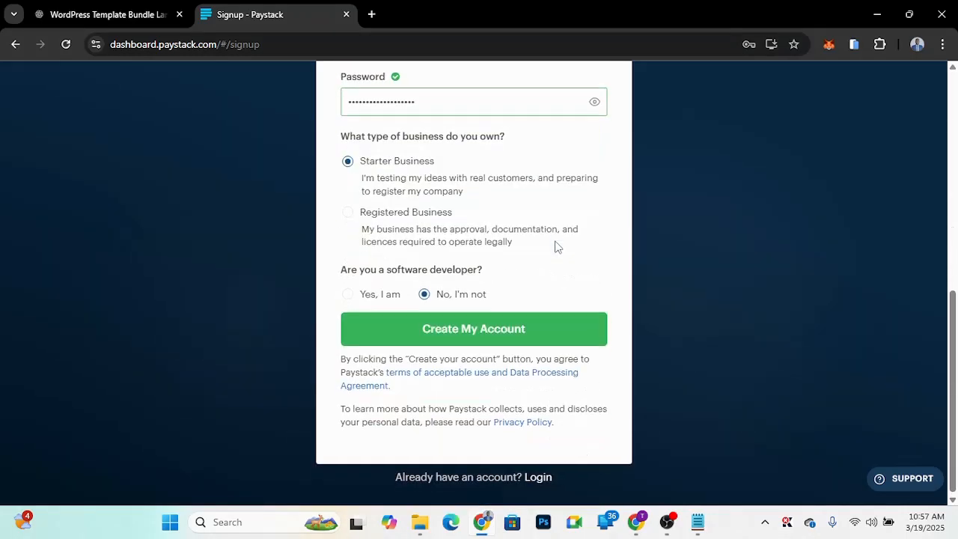
left_click(466, 341)
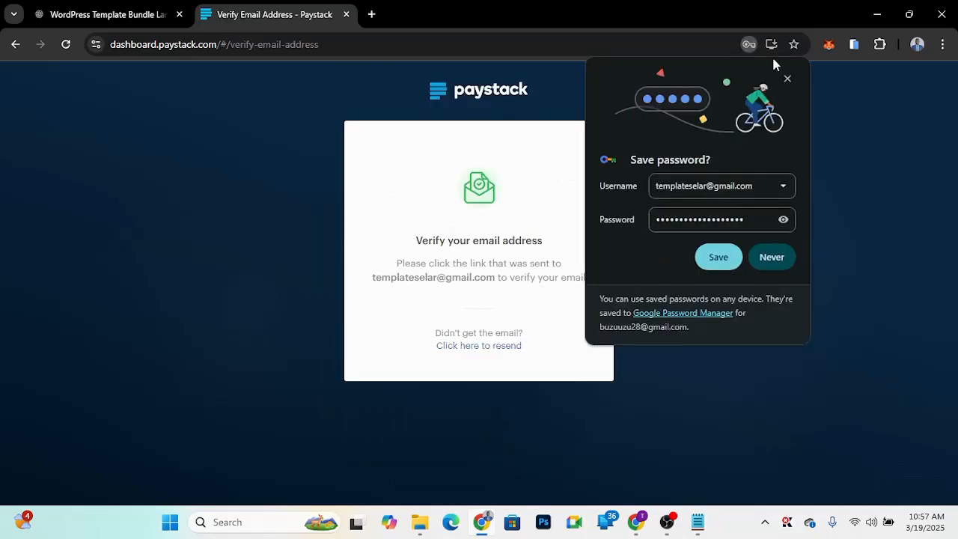
left_click(719, 257)
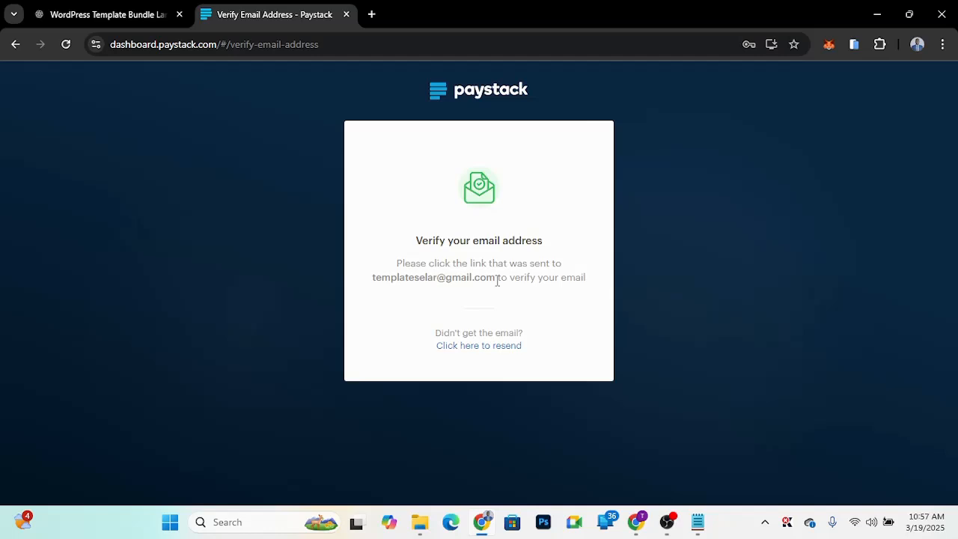
Switch to the Gmail browser window, open the Paystack verification e-mail and copy its full confirmation link
left_click(635, 523)
left_click(789, 83)
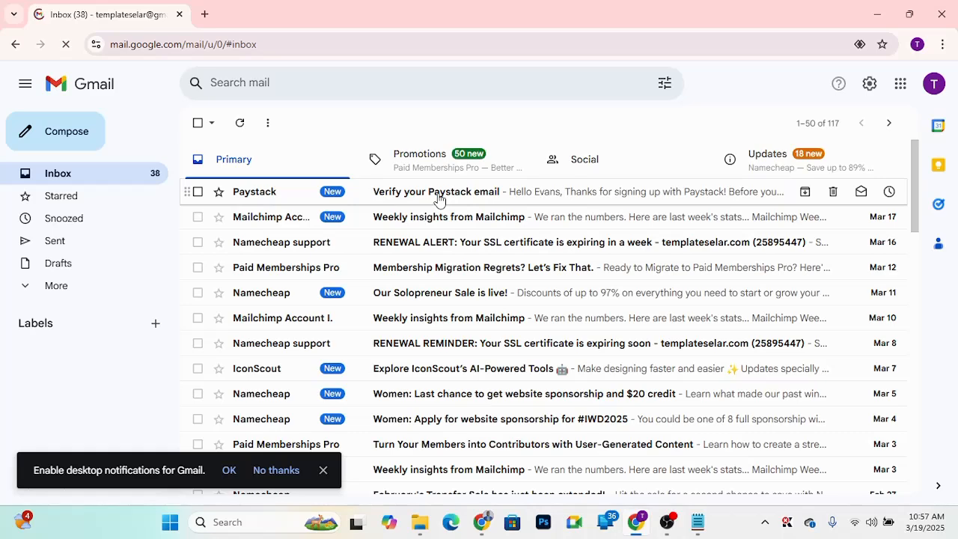
left_click(439, 195)
scroll(565, 375, "down", 3)
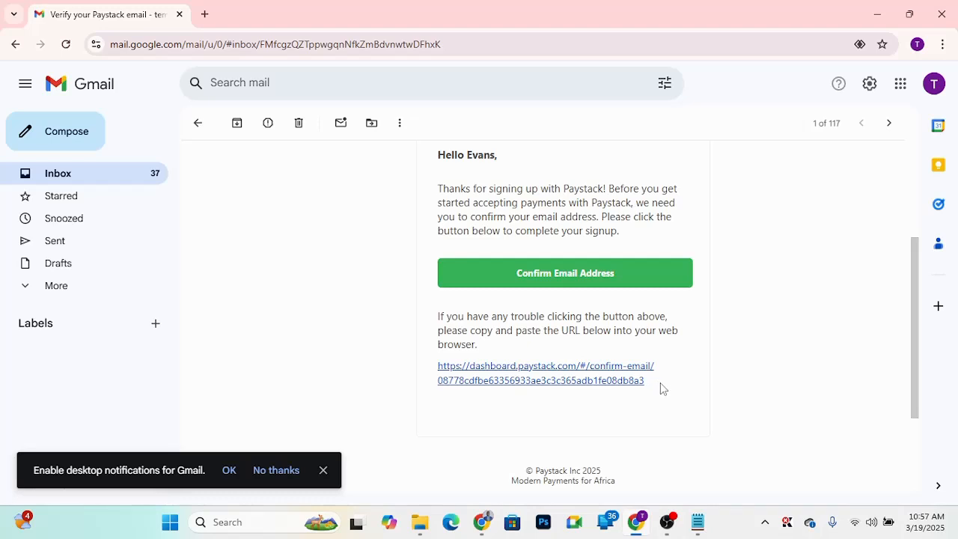
left_click_drag(661, 383, 433, 376)
key("ctrl+c")
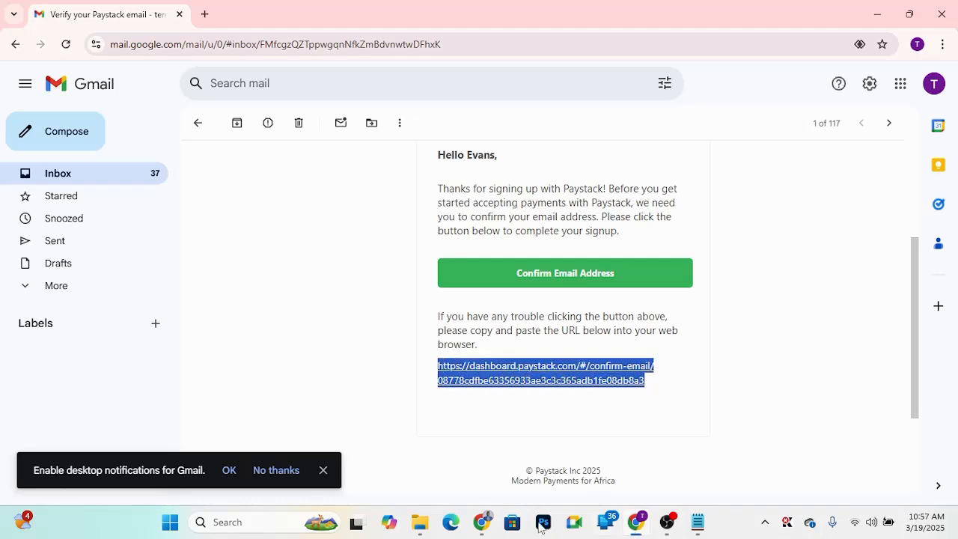
Return to the Paystack browser window and open the copied confirmation link in a new tab
left_click(483, 525)
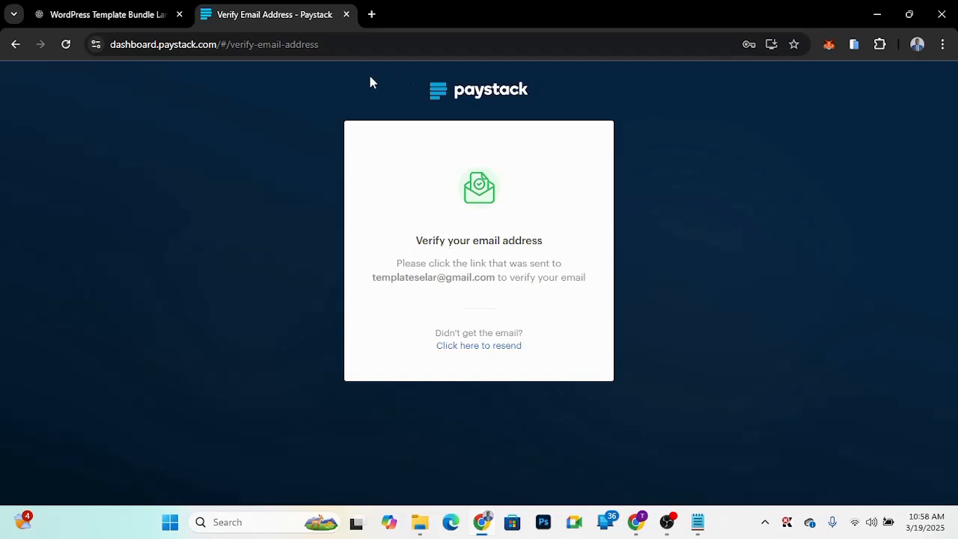
left_click(369, 15)
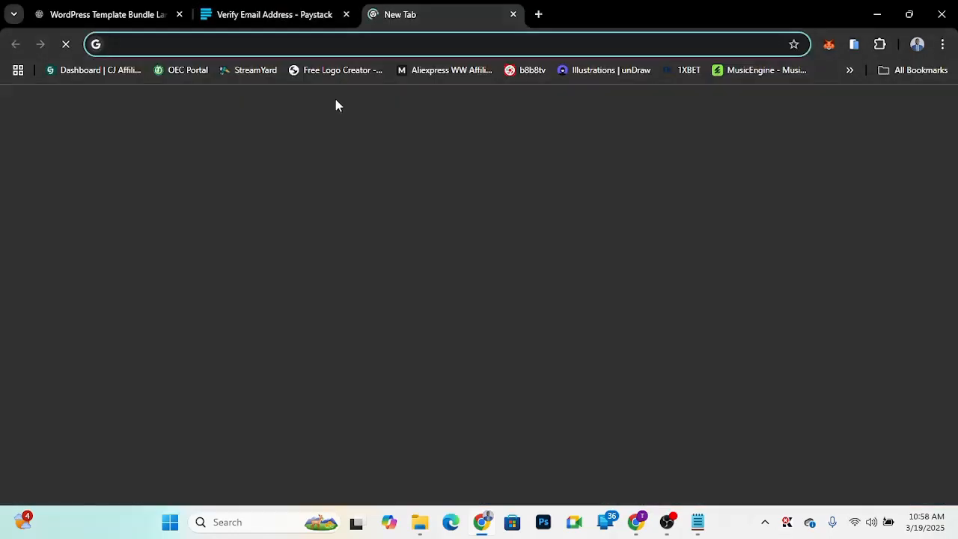
key("ctrl+v")
key("Return")
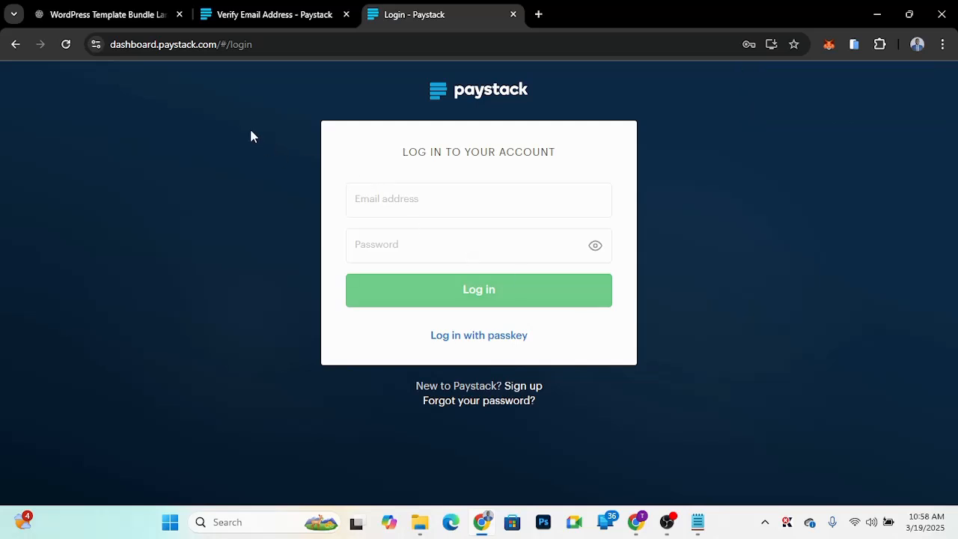
Log in with the new account's saved credentials, entering the Windows Security PIN to authorize filling the password
left_click(398, 203)
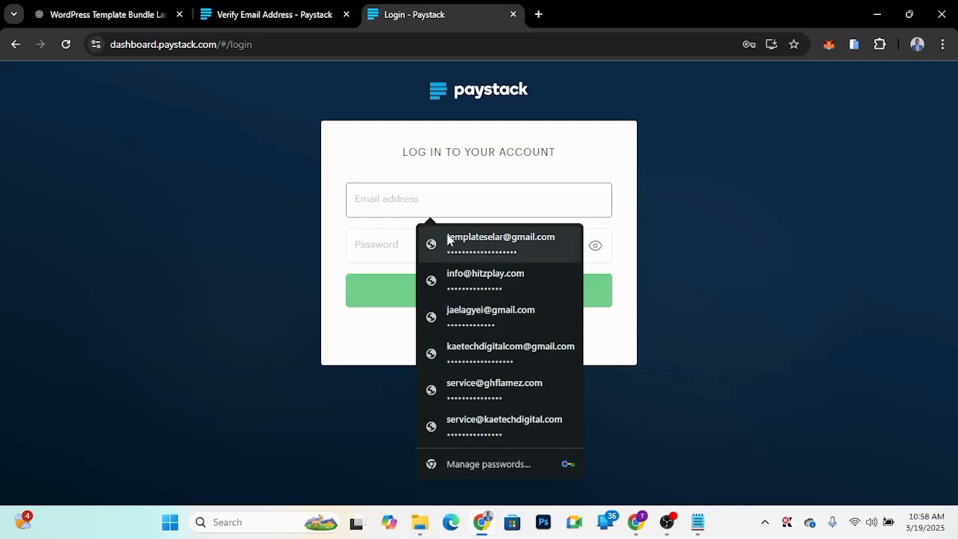
left_click(491, 256)
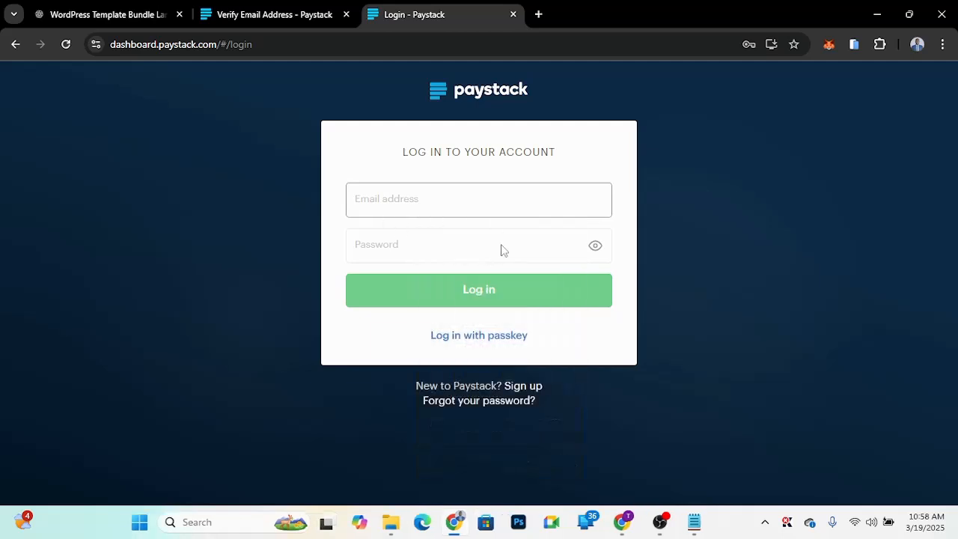
type("1")
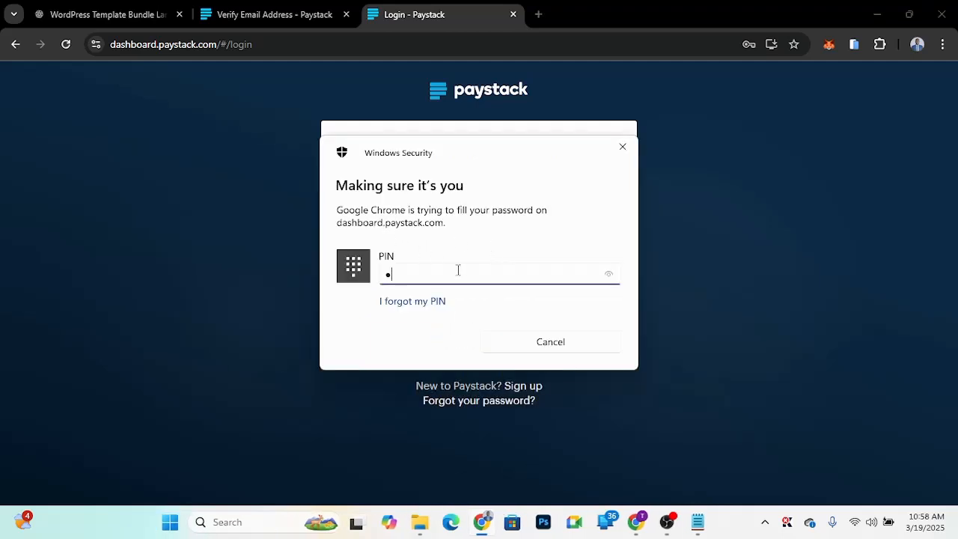
type("•••••••")
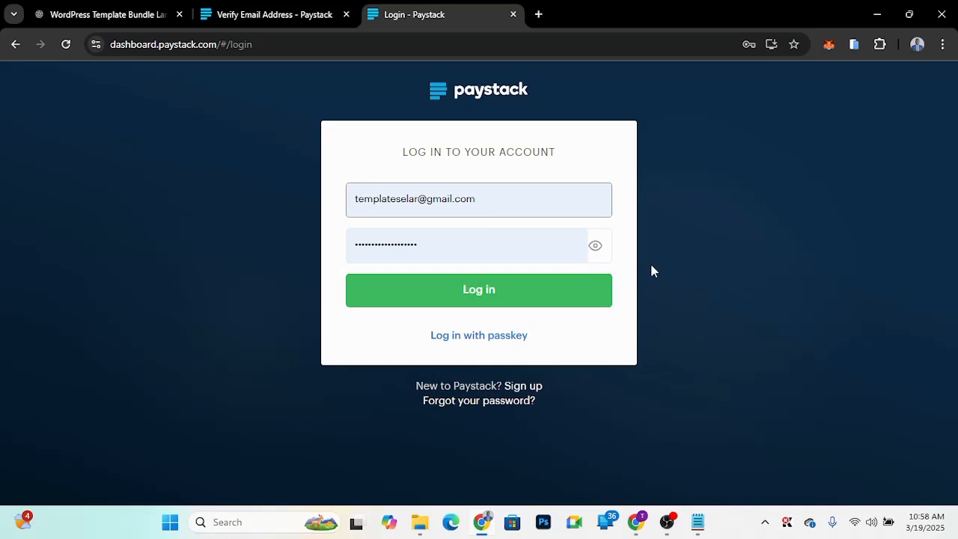
left_click(459, 292)
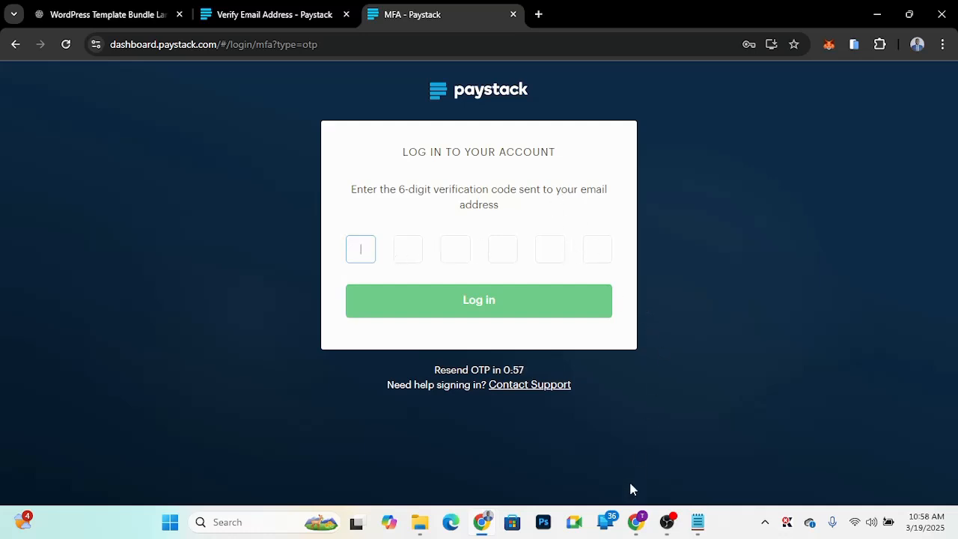
Switch to Gmail, open the Paystack One Time Password e-mail and copy the verification code
left_click(636, 522)
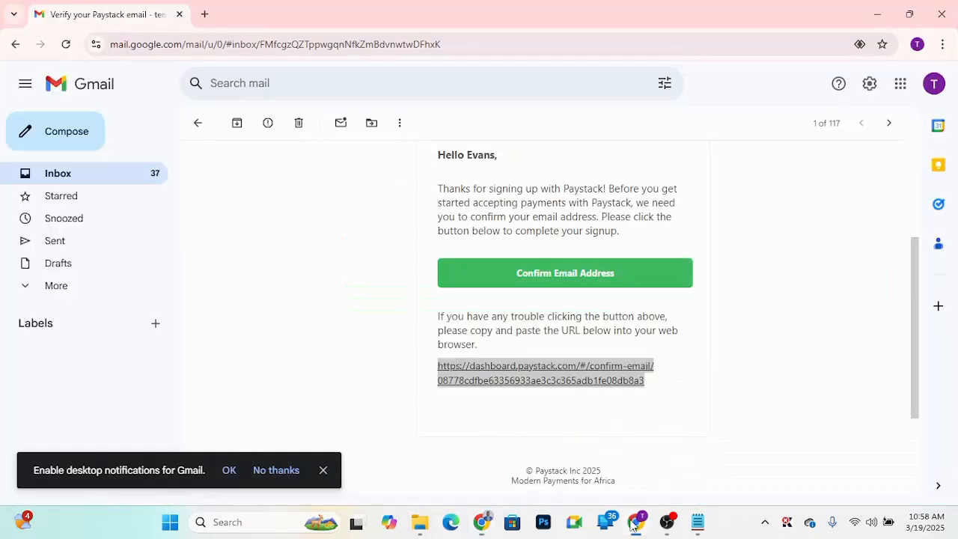
left_click(138, 180)
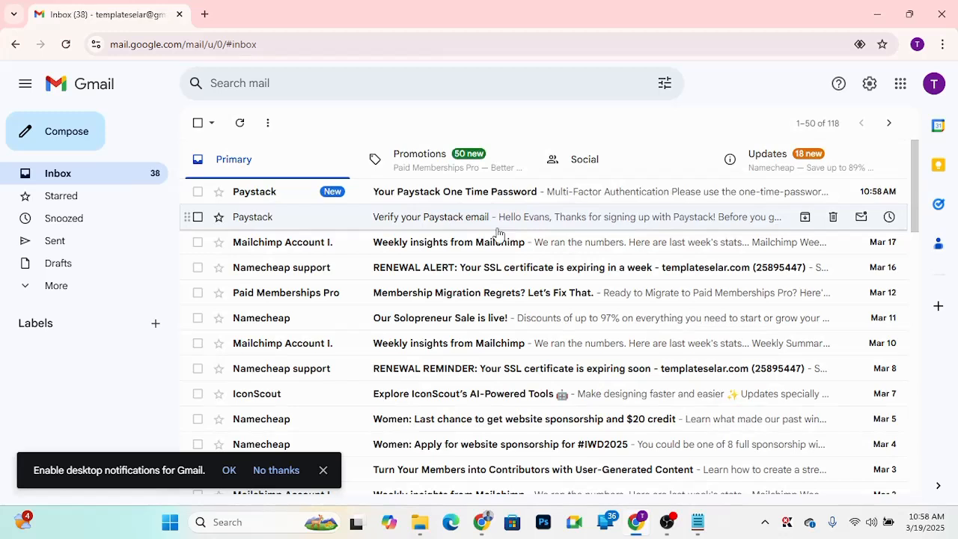
left_click(467, 192)
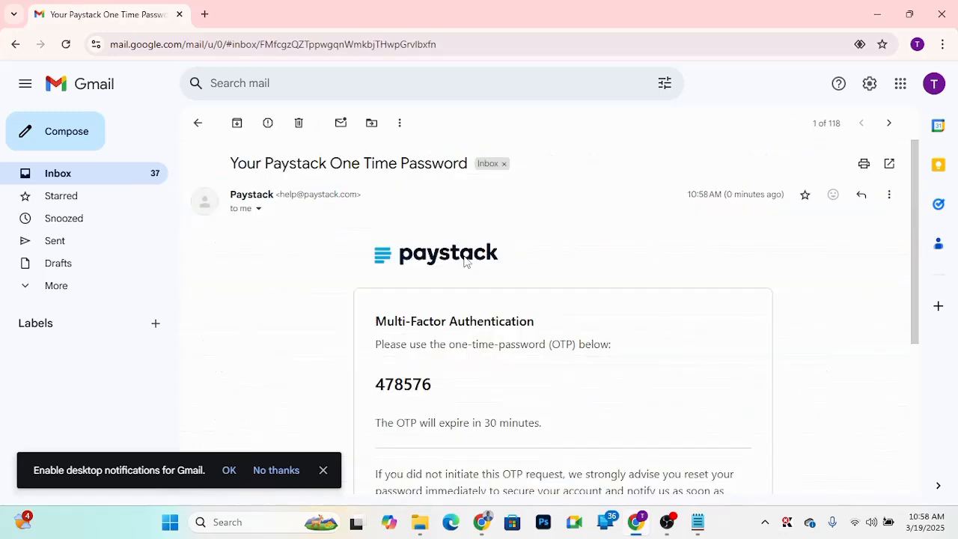
left_click_drag(488, 385, 364, 384)
key("ctrl+c")
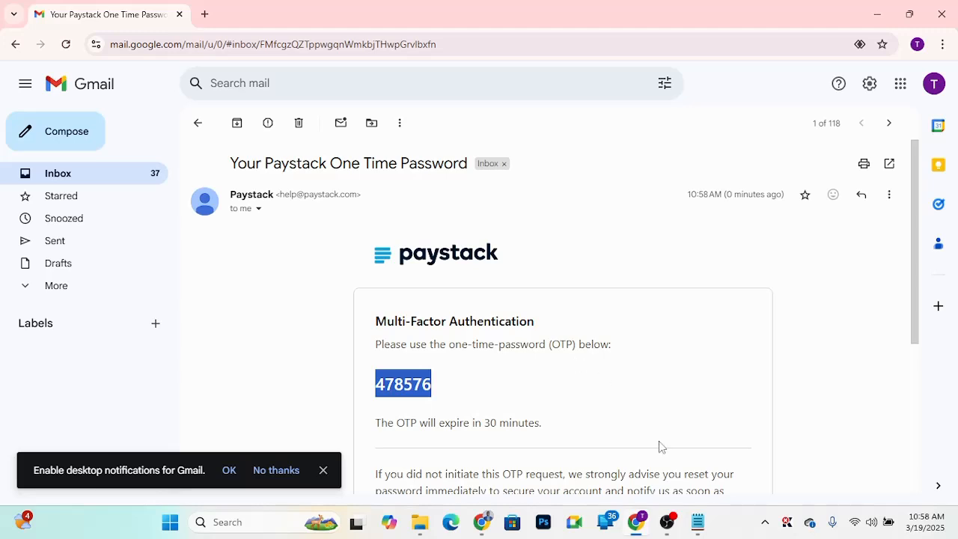
Return to Paystack, paste the 6-digit verification code to log in, and dismiss the welcome message
left_click(490, 533)
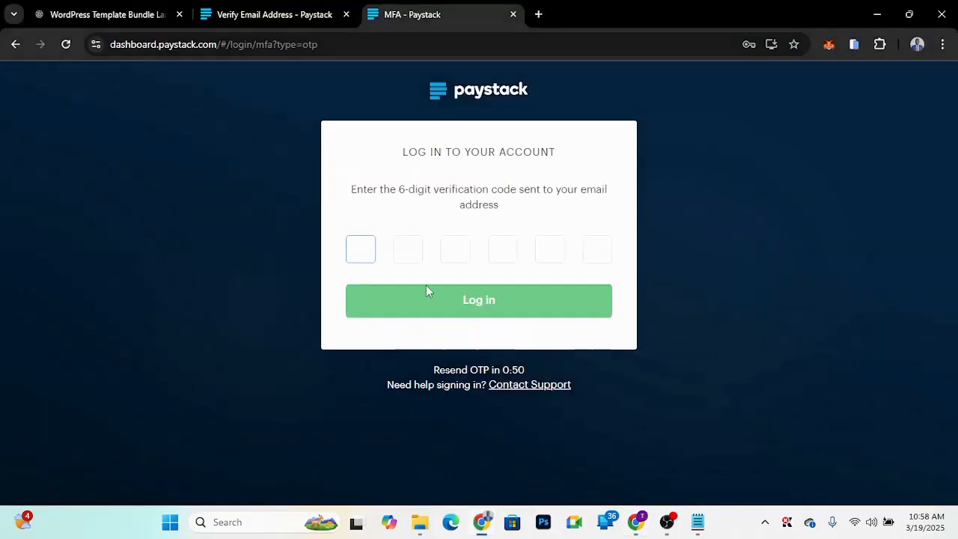
key("ctrl+v")
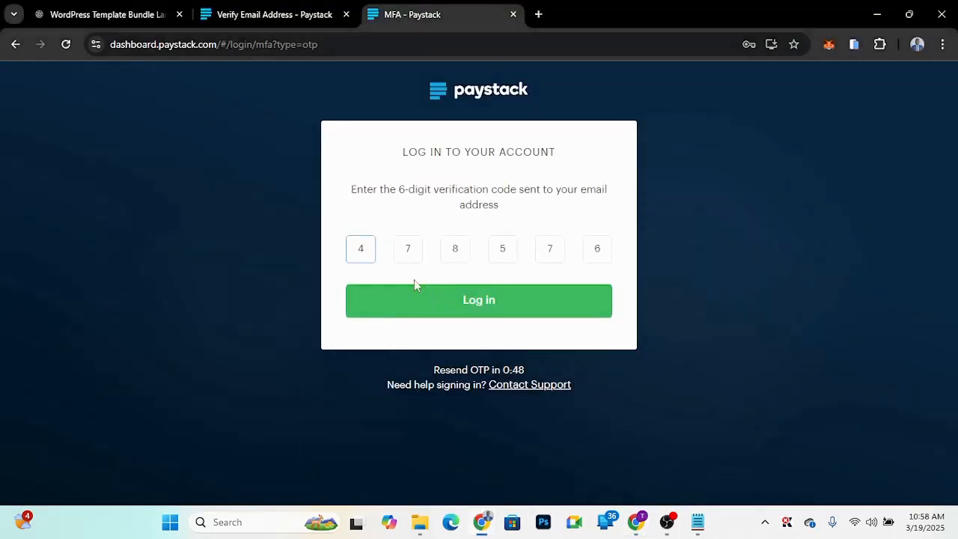
left_click(489, 300)
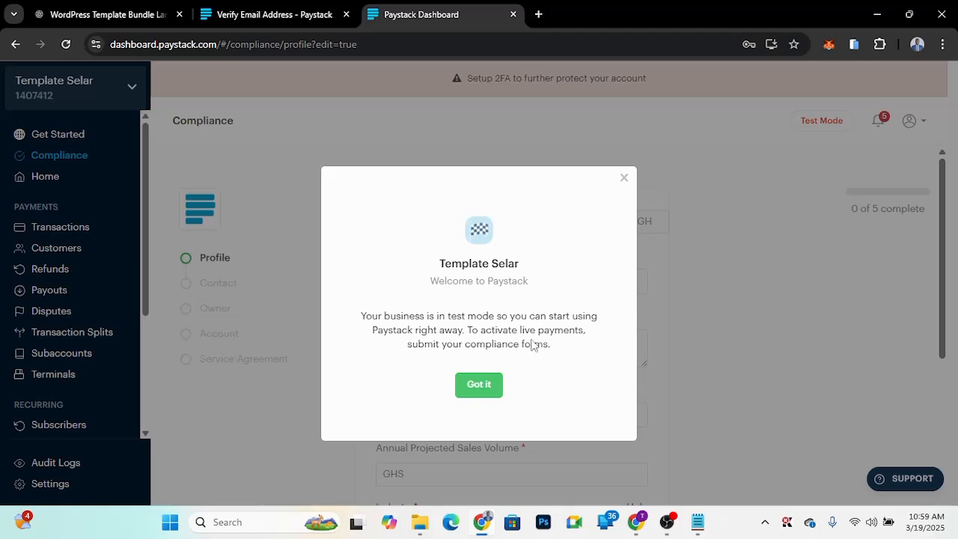
left_click(473, 388)
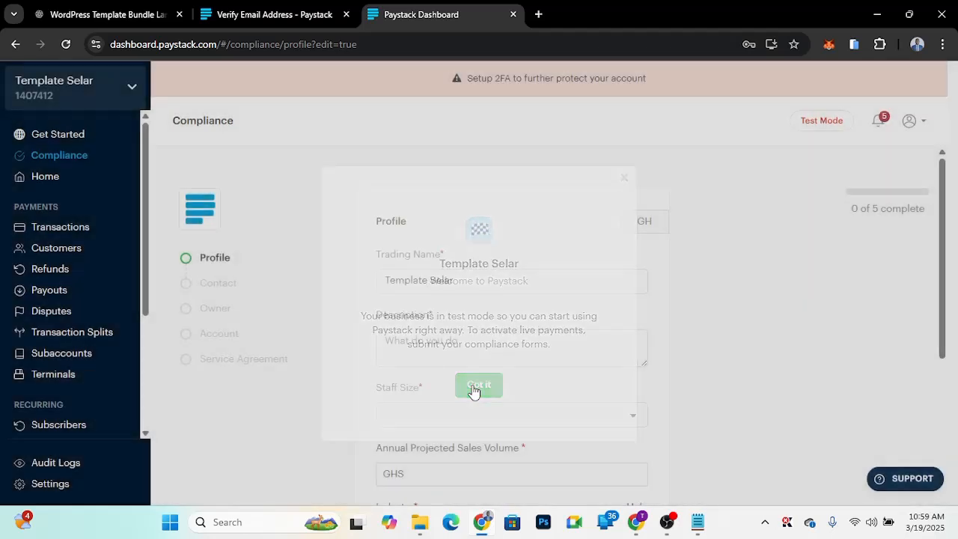
Examine the required fields of the compliance profile form, from trading name to business type
scroll(504, 353, "down", 2)
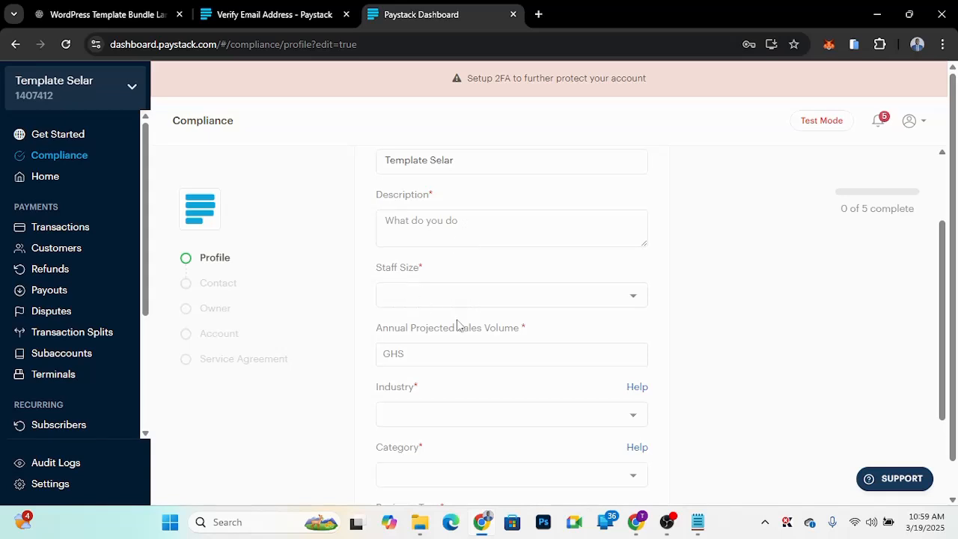
scroll(459, 362, "down", 1)
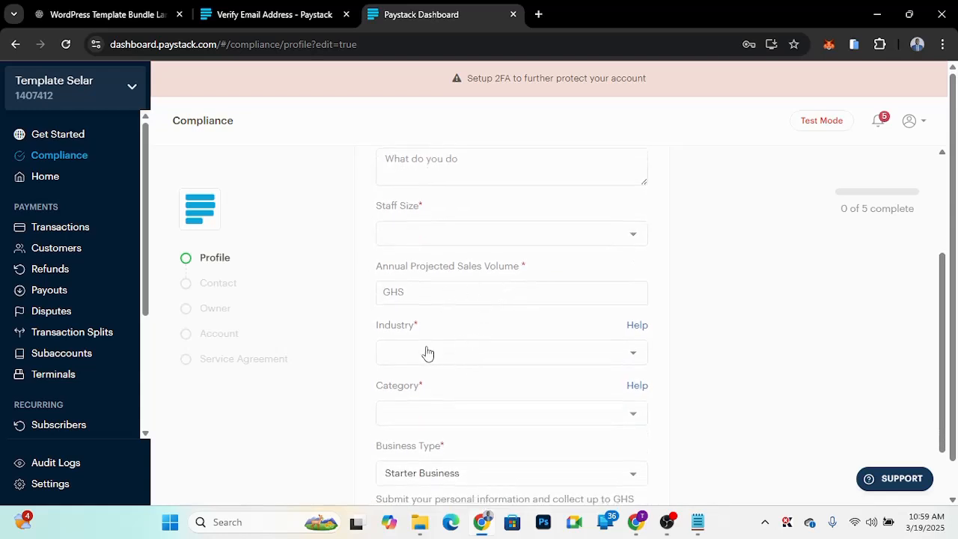
scroll(460, 355, "down", 1)
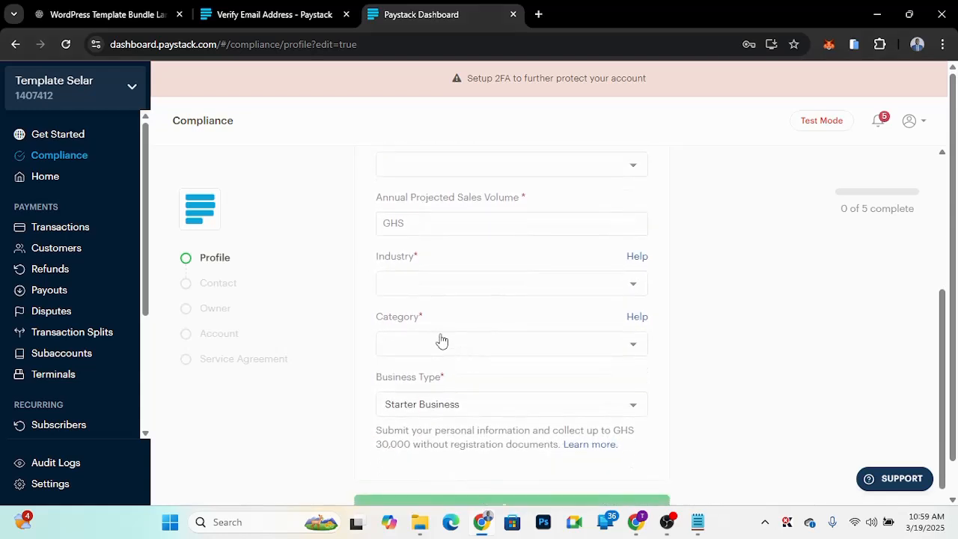
scroll(477, 344, "down", 1)
scroll(476, 344, "down", 1)
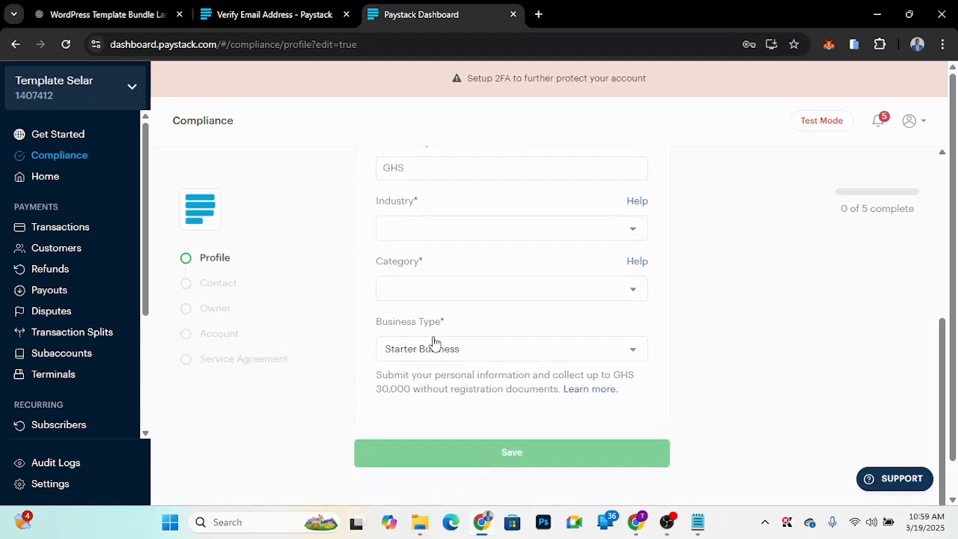
scroll(462, 305, "up", 4)
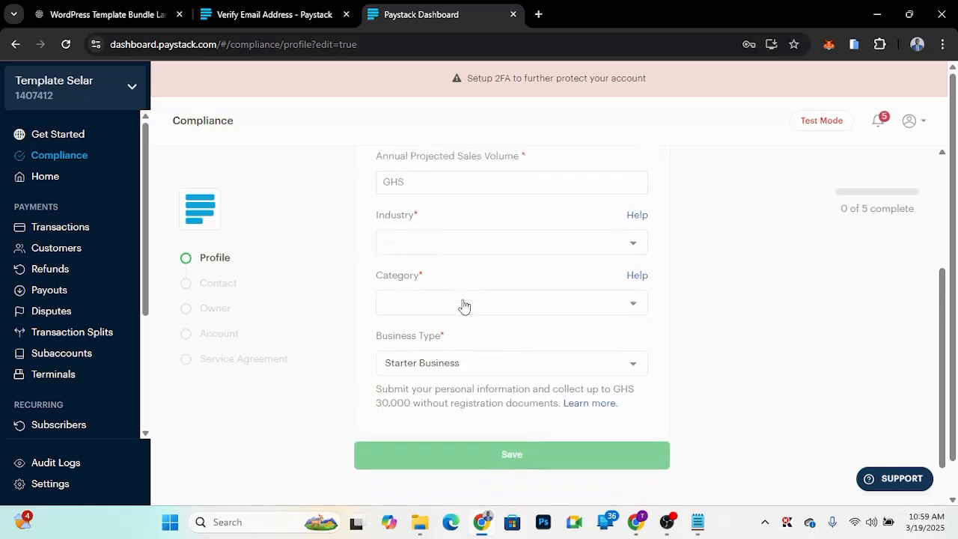
scroll(464, 305, "up", 3)
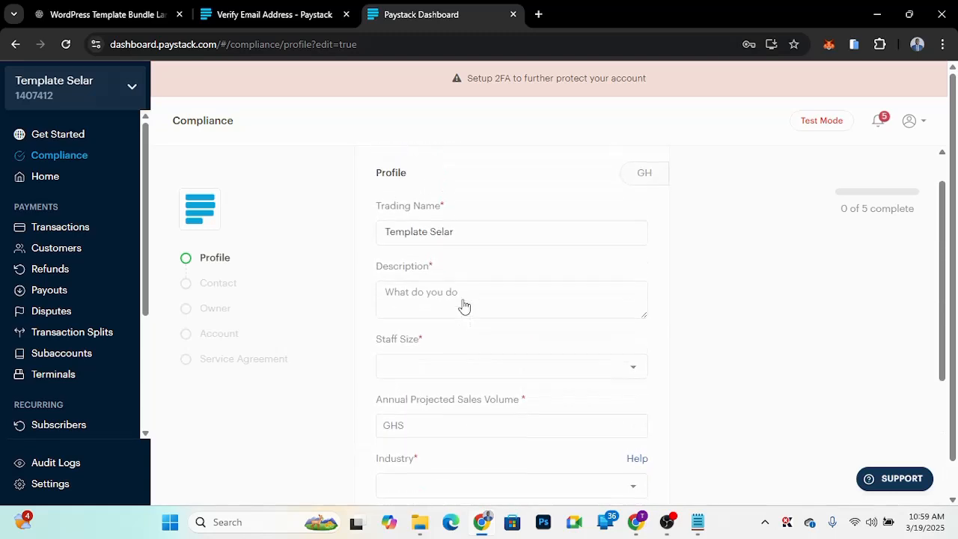
scroll(463, 300, "down", 1)
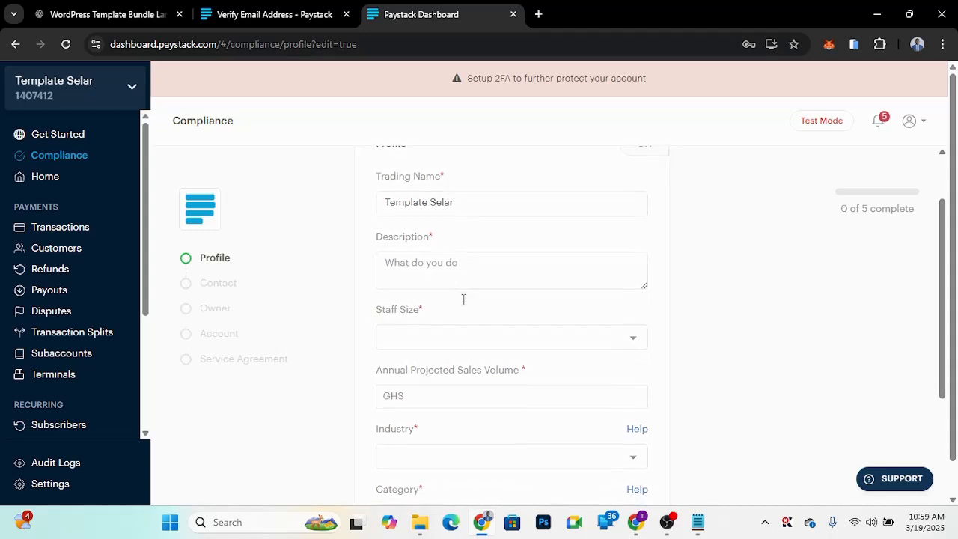
Fill in the business description with "We are a design company that sell website templates"
left_click(423, 262)
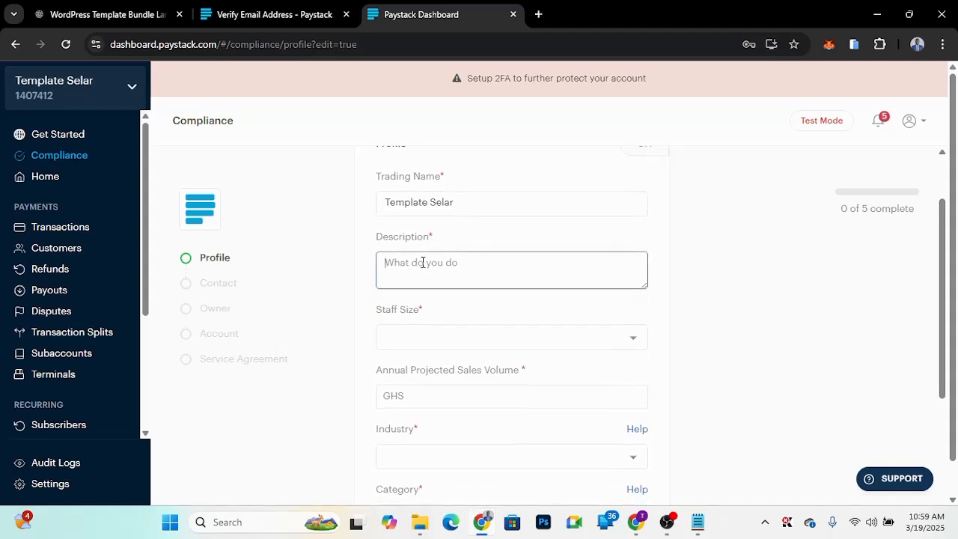
type("We are a design company that sell website templates")
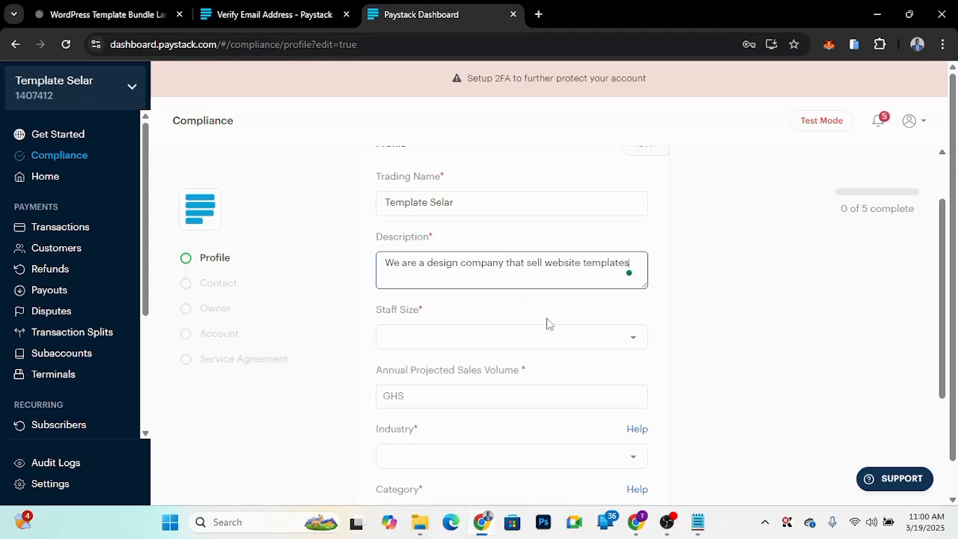
scroll(654, 342, "down", 1)
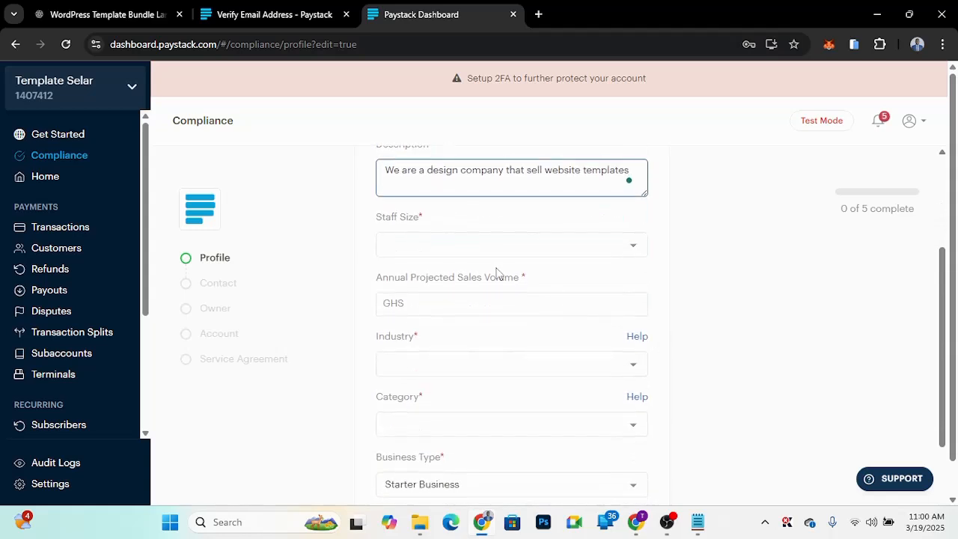
Set the staff size to 1 - 5 people and the annual projected sales volume to GHS 15,000
left_click(442, 246)
left_click(420, 284)
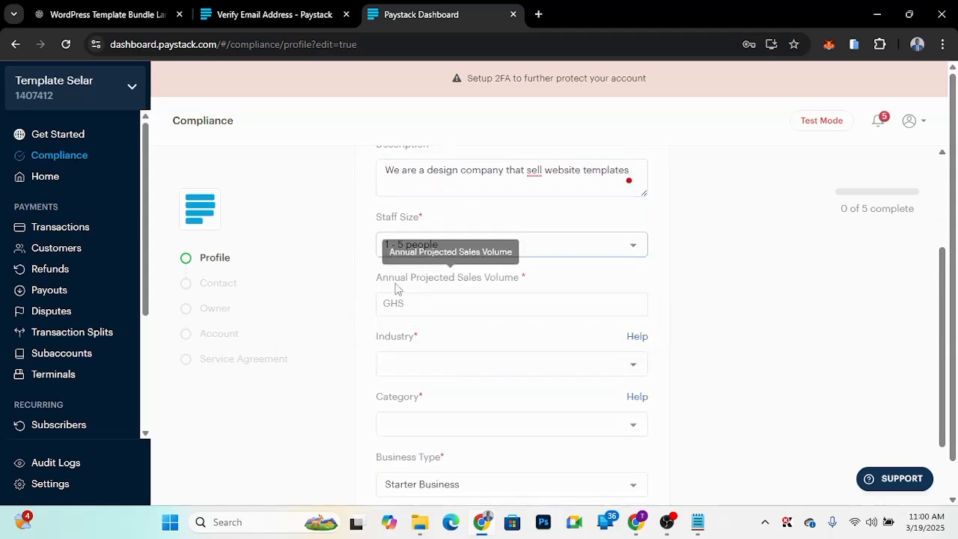
scroll(529, 337, "down", 1)
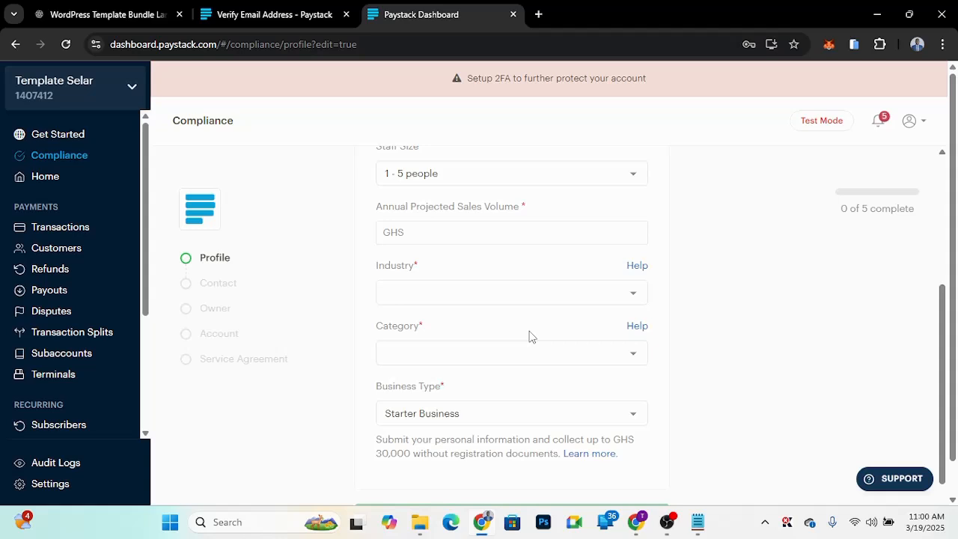
left_click(432, 233)
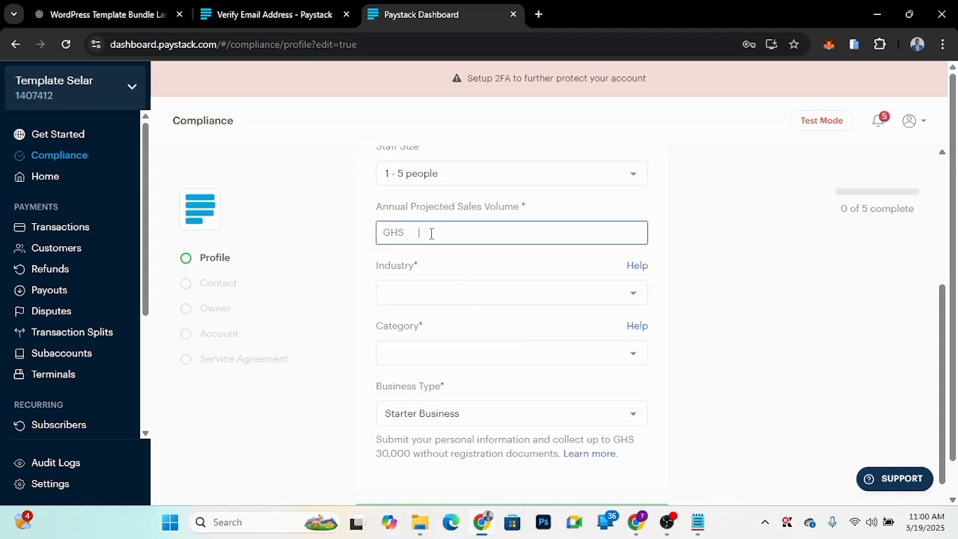
type("150000")
Choose Digital goods as the business industry and Other digital goods as its category
scroll(541, 274, "down", 2)
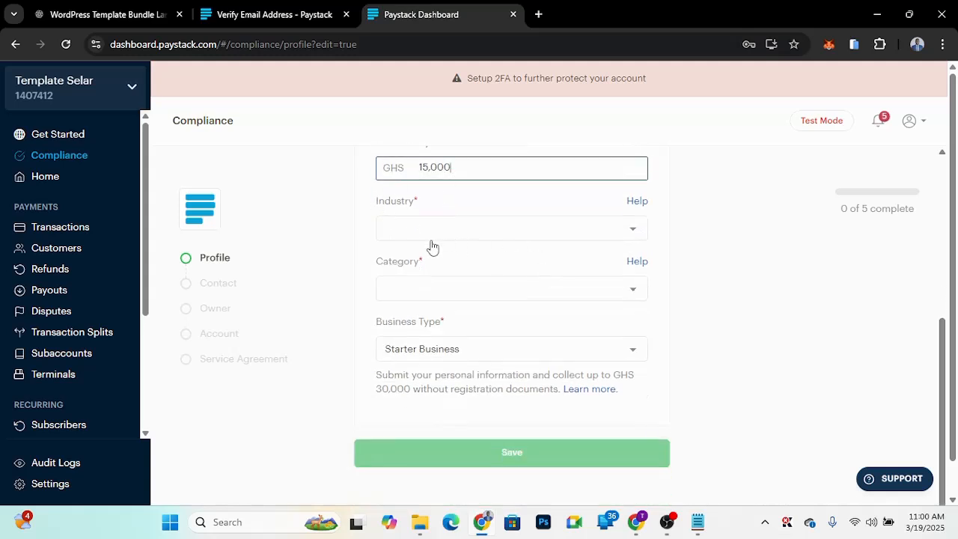
left_click(491, 229)
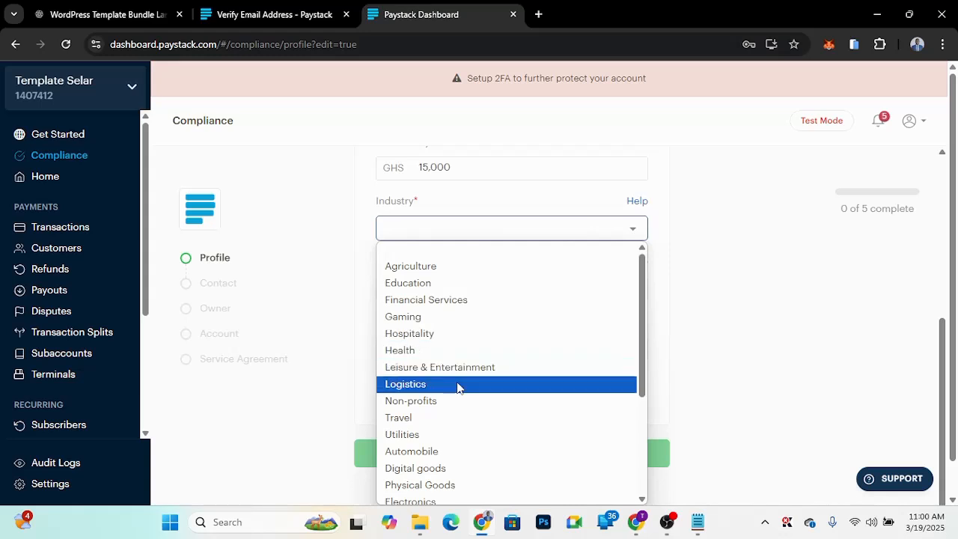
scroll(459, 387, "down", 5)
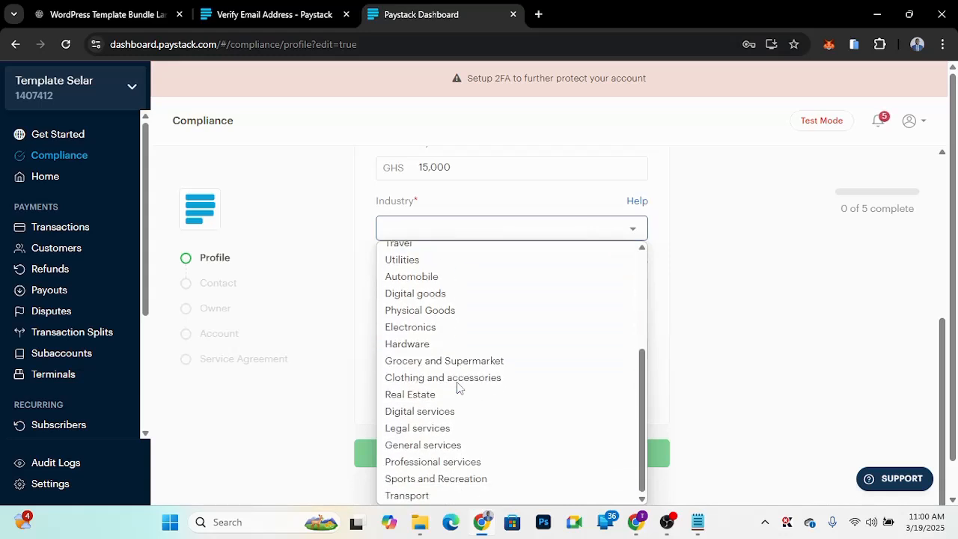
scroll(459, 387, "up", 1)
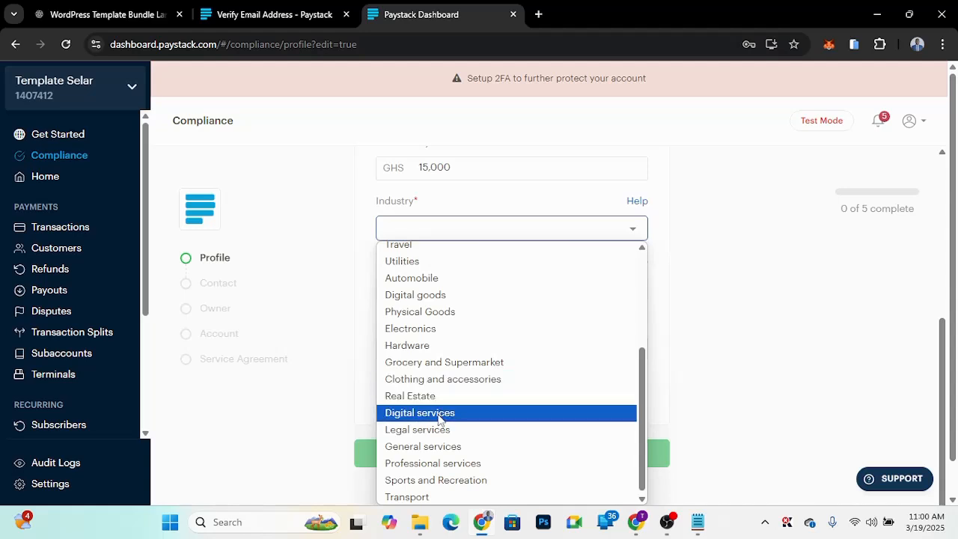
left_click(438, 298)
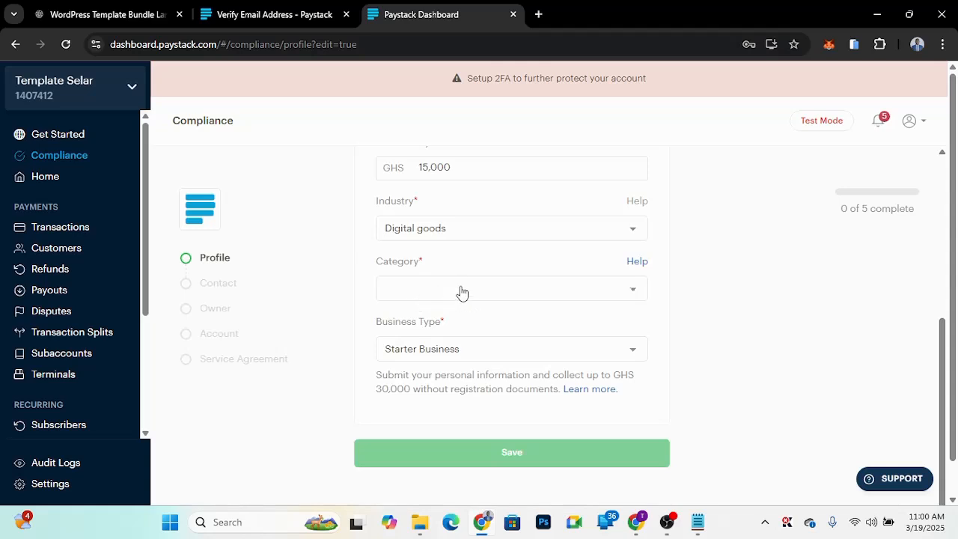
left_click(462, 292)
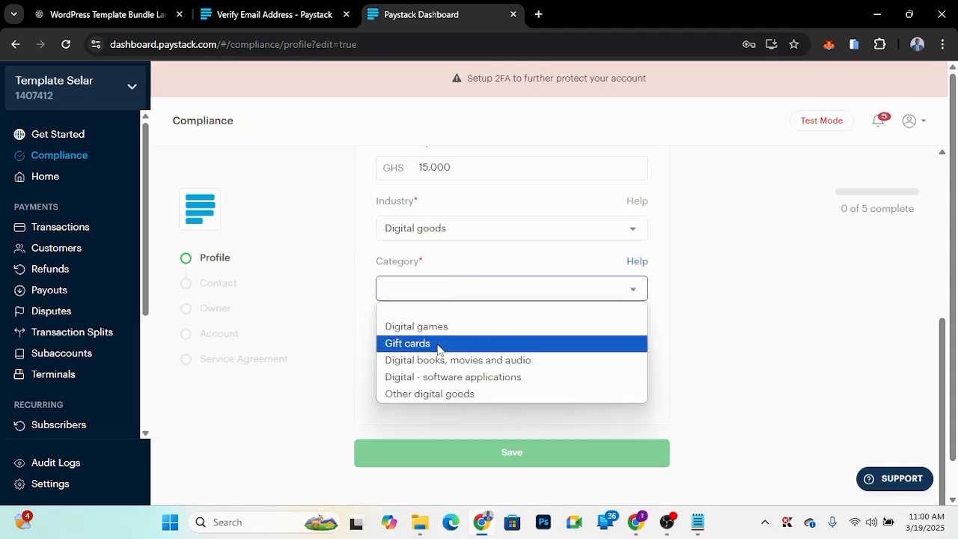
left_click(424, 394)
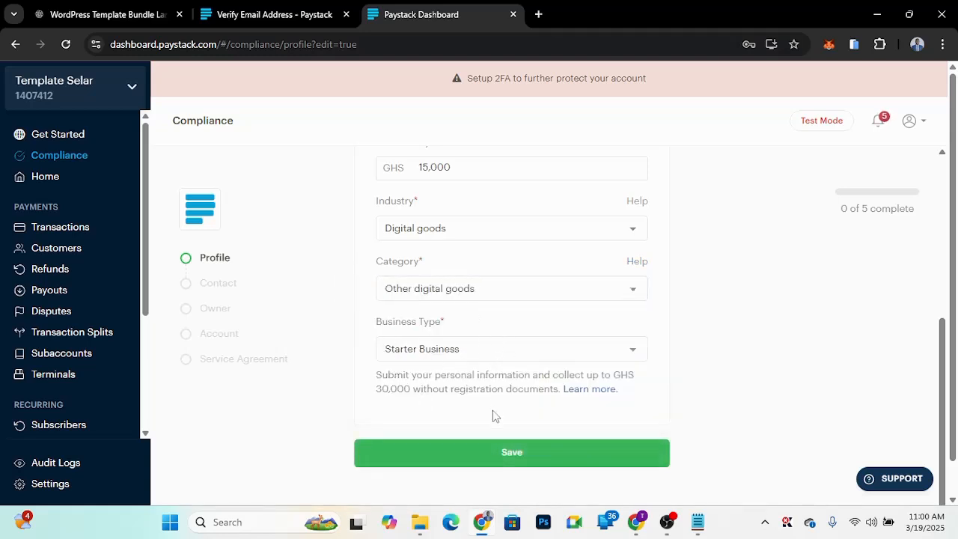
Save the compliance profile with its Starter Business type and proceed to the contact section
left_click(514, 454)
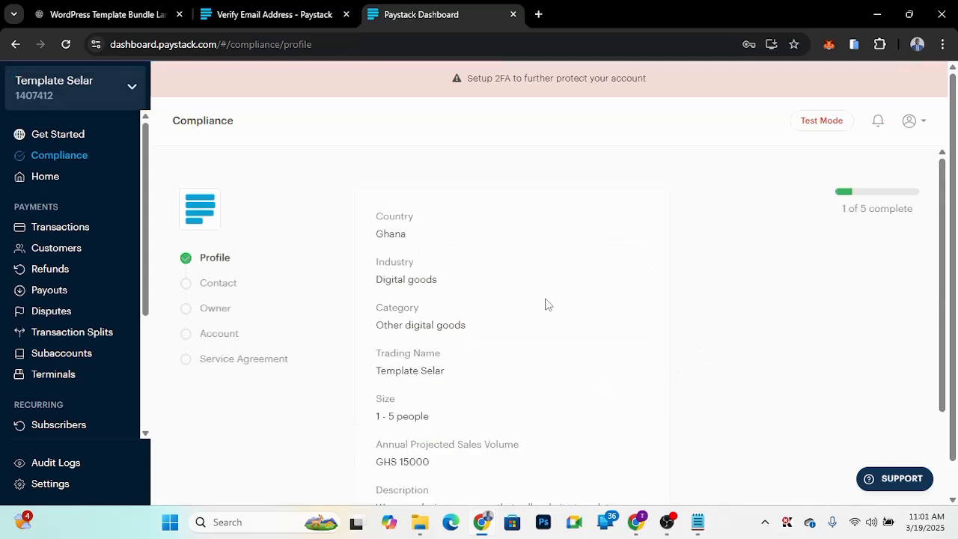
scroll(546, 304, "down", 3)
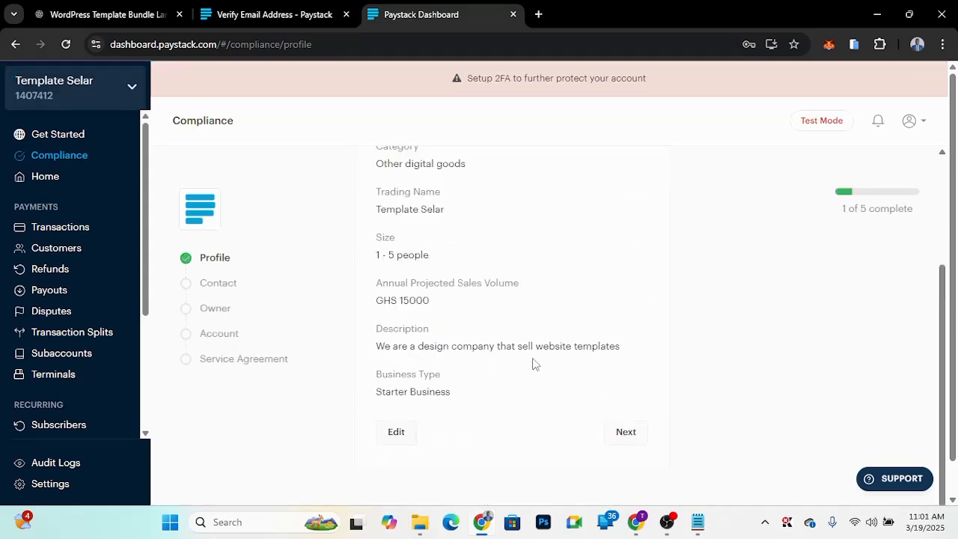
left_click(622, 432)
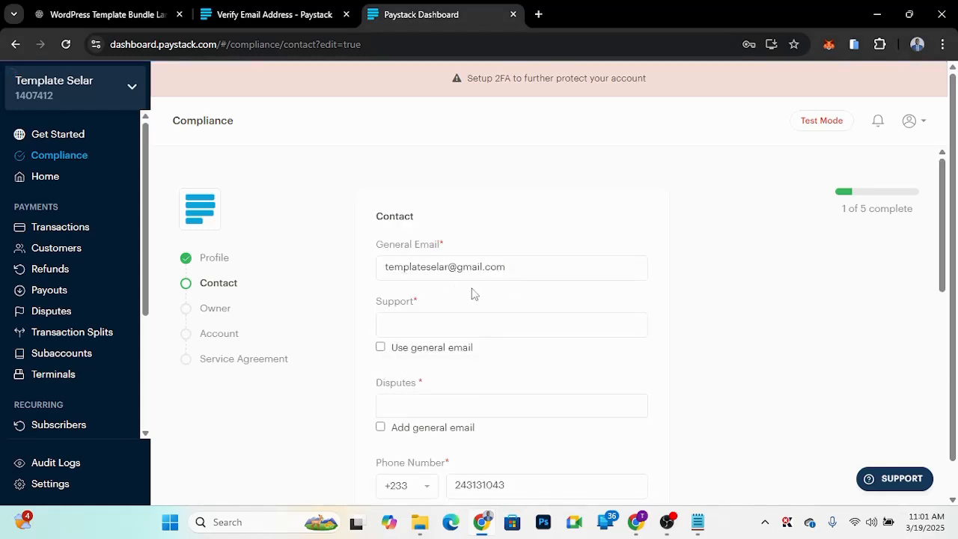
Use the general e-mail for support and add it as the disputes e-mail in the contact form
scroll(507, 387, "down", 1)
scroll(507, 387, "down", 2)
scroll(507, 387, "up", 2)
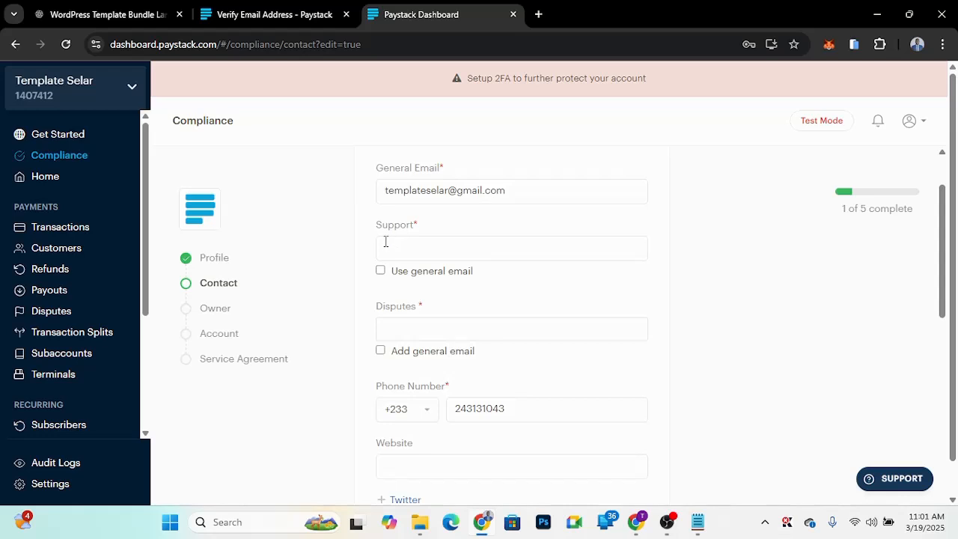
left_click(381, 271)
left_click(380, 325)
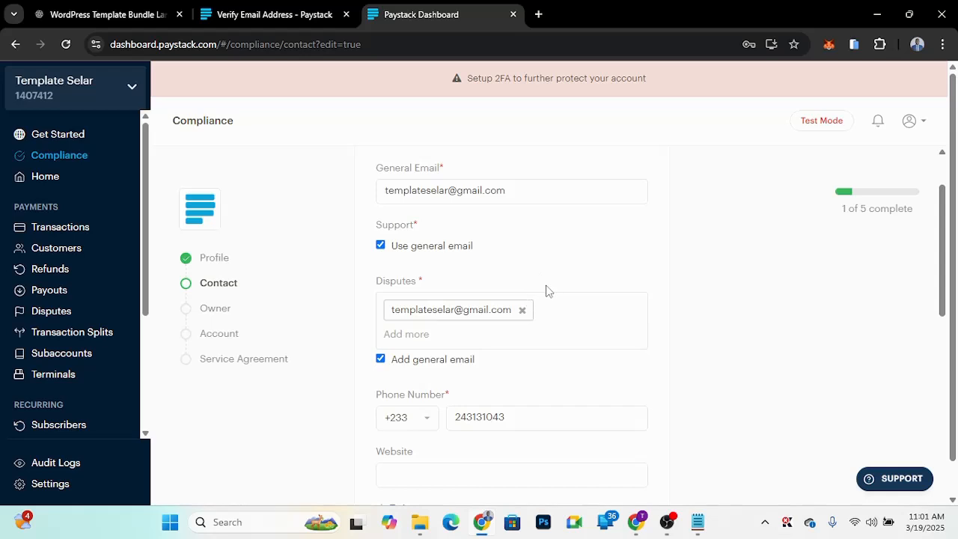
scroll(547, 290, "up", 1)
scroll(547, 291, "down", 1)
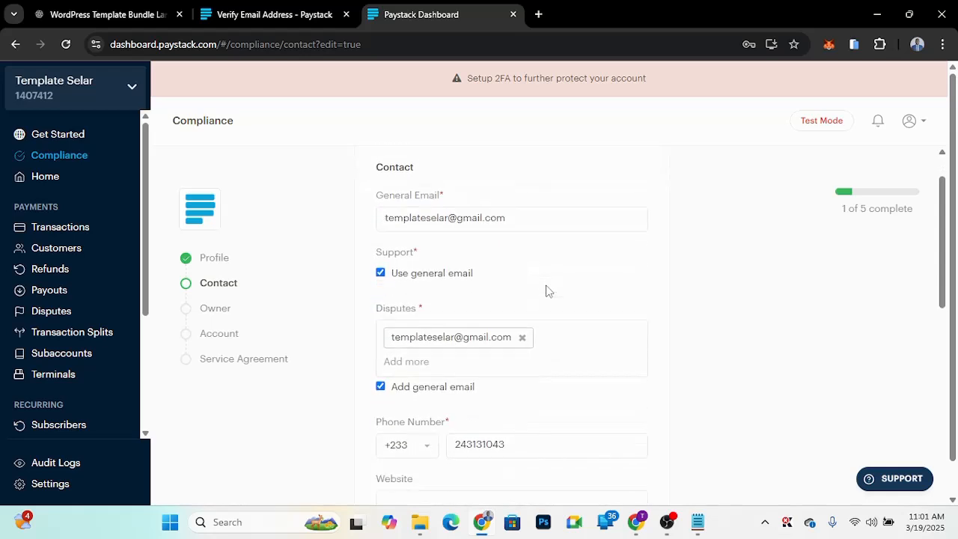
scroll(533, 372, "down", 3)
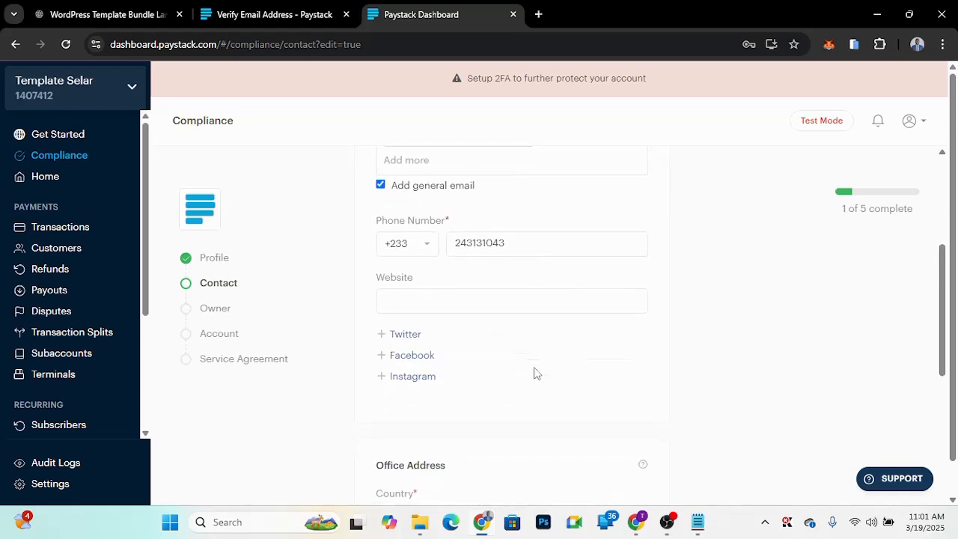
left_click(409, 296)
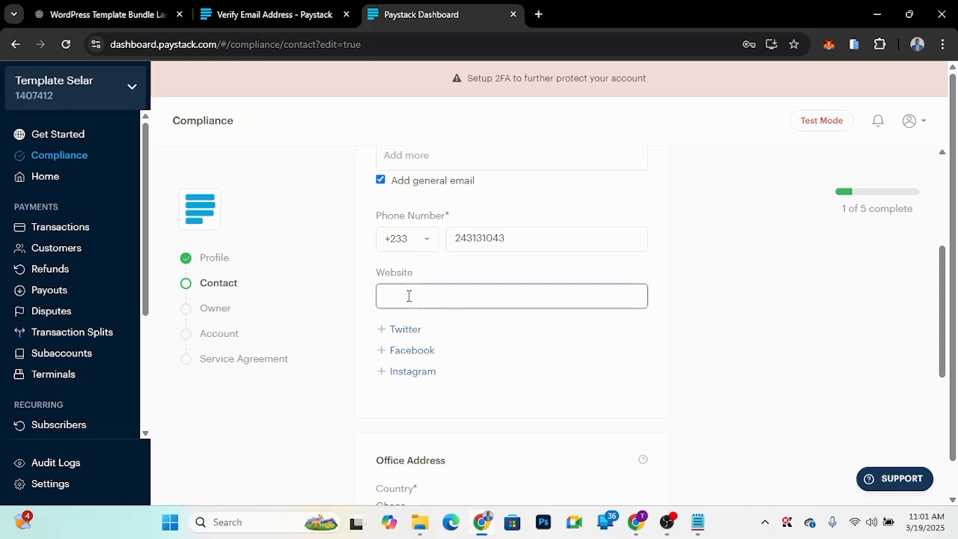
type("ht")
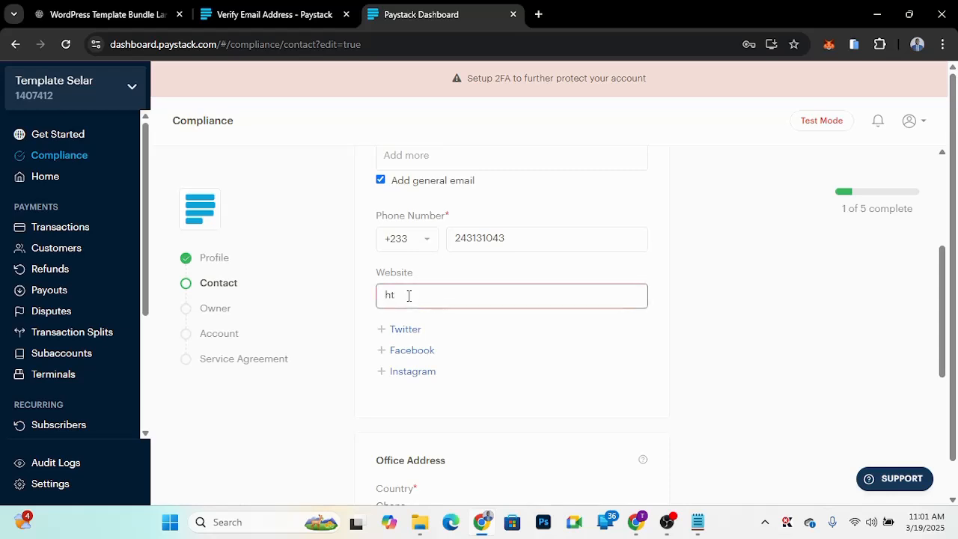
type("tps://templateselar.com")
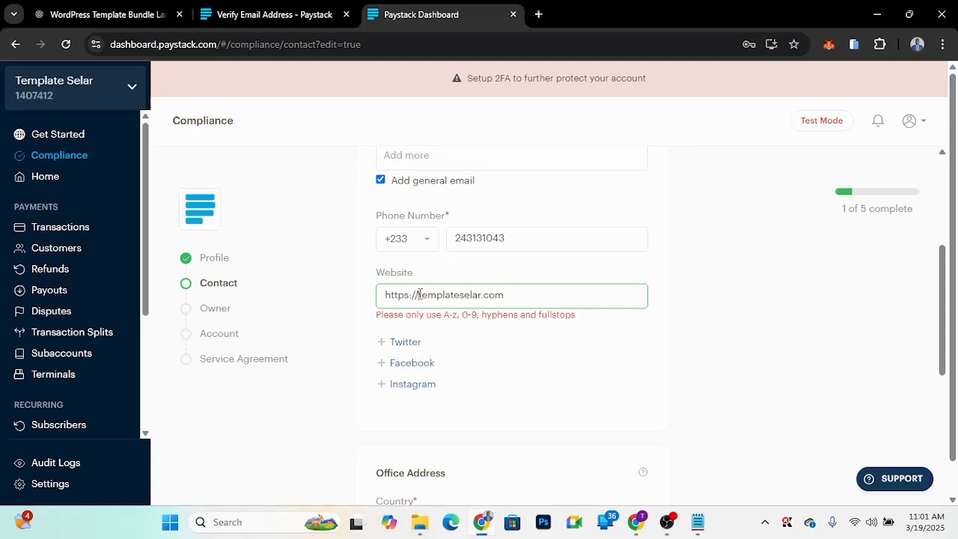
left_click_drag(419, 294, 327, 307)
key("BackSpace")
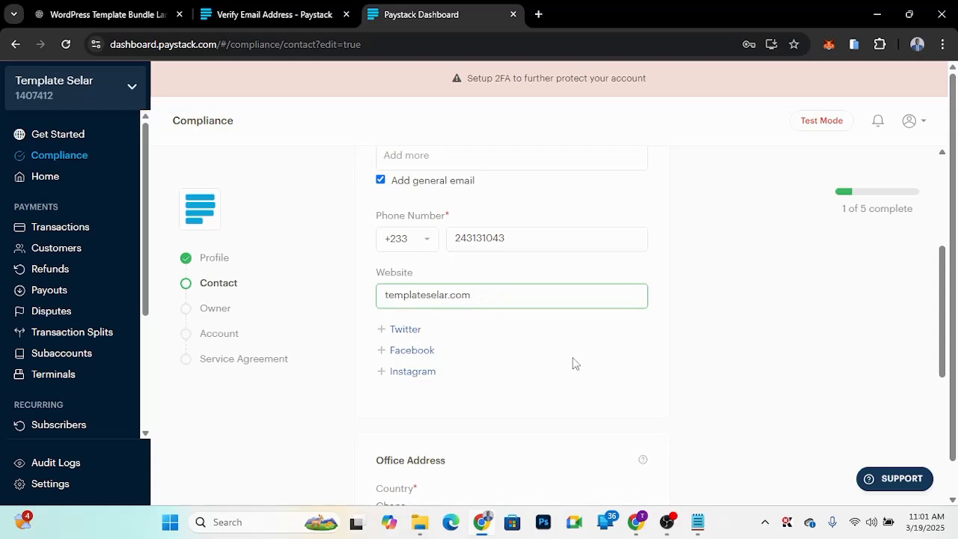
left_click(567, 423)
Set the state or region of the office address to Greater Accra Region
scroll(567, 423, "down", 3)
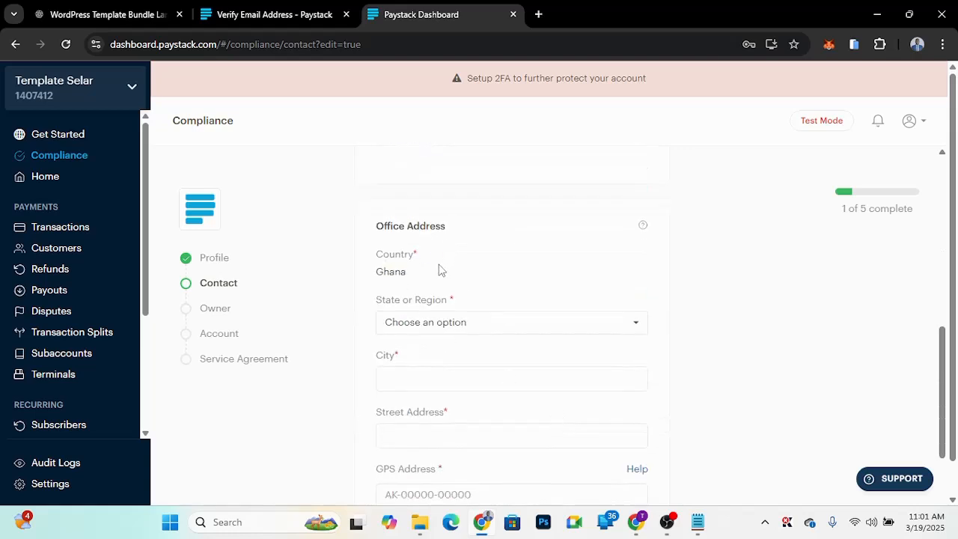
left_click(454, 325)
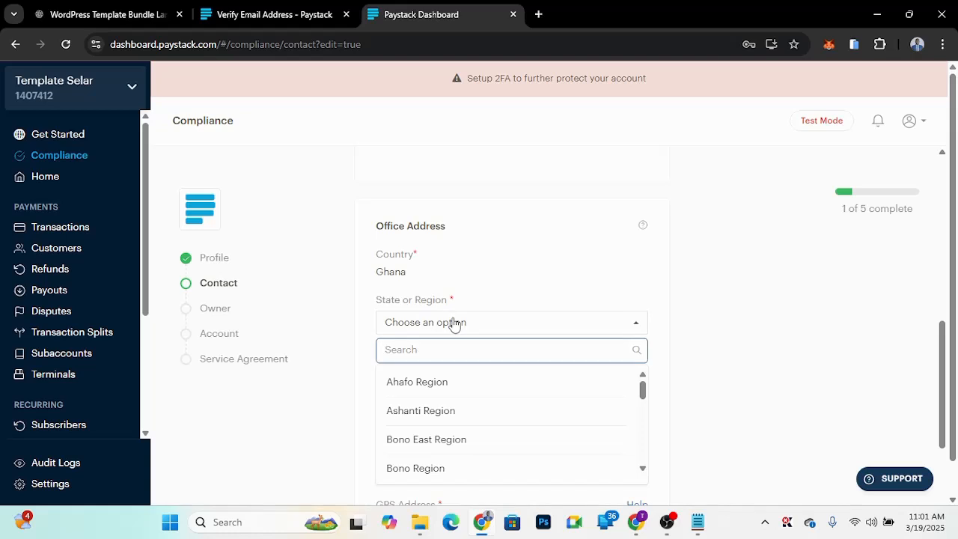
type("Accra")
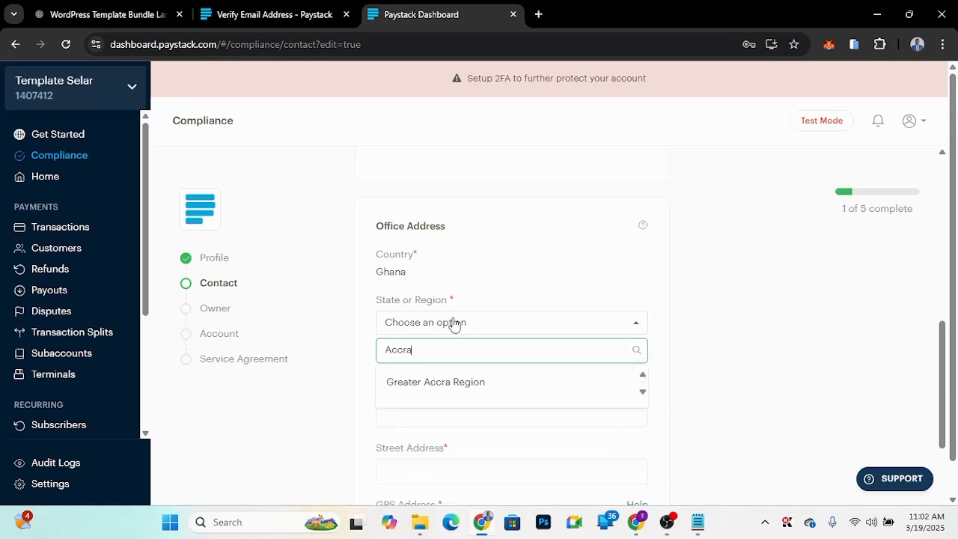
left_click(454, 381)
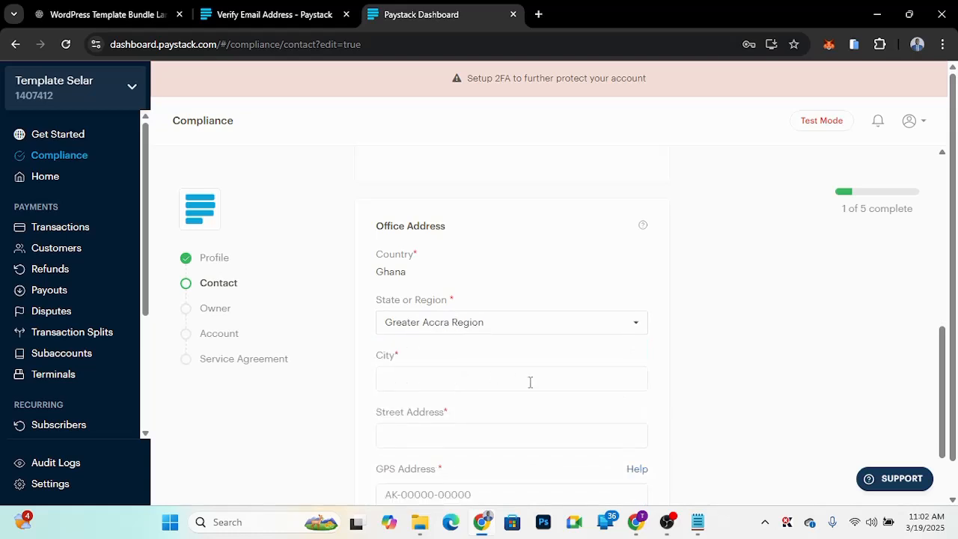
Enter Accra as the city of the office address, cutting the locality name first entered there
scroll(445, 380, "down", 1)
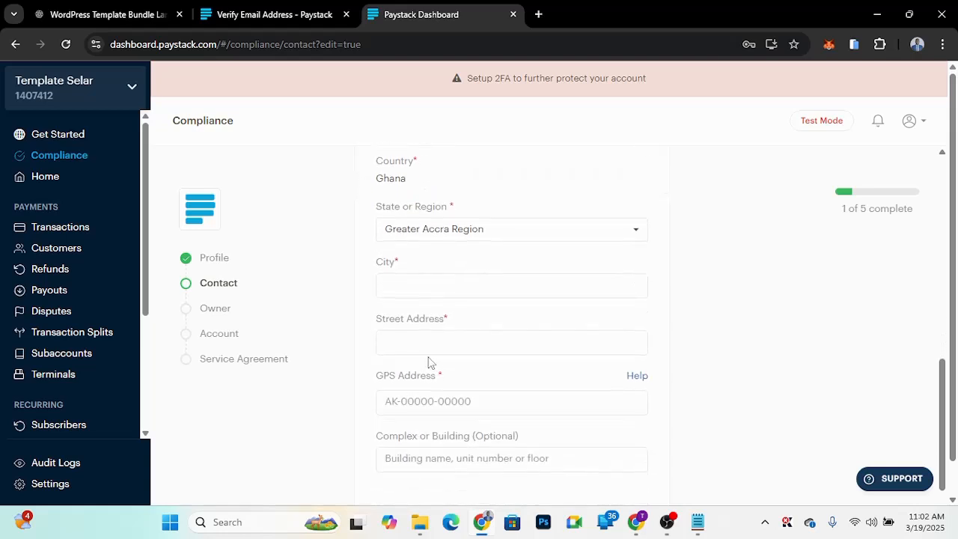
left_click(427, 276)
type("Accra")
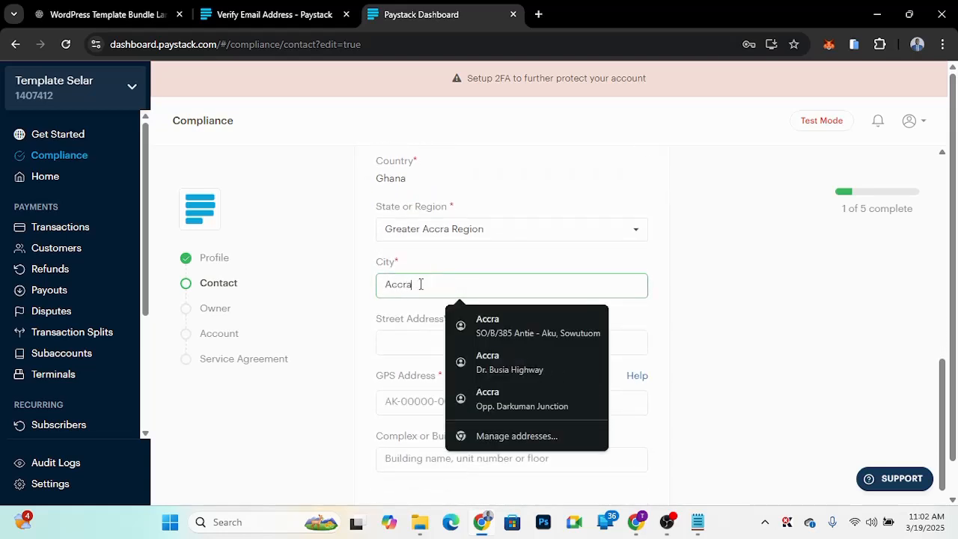
left_click_drag(419, 283, 358, 290)
type("Darkuman")
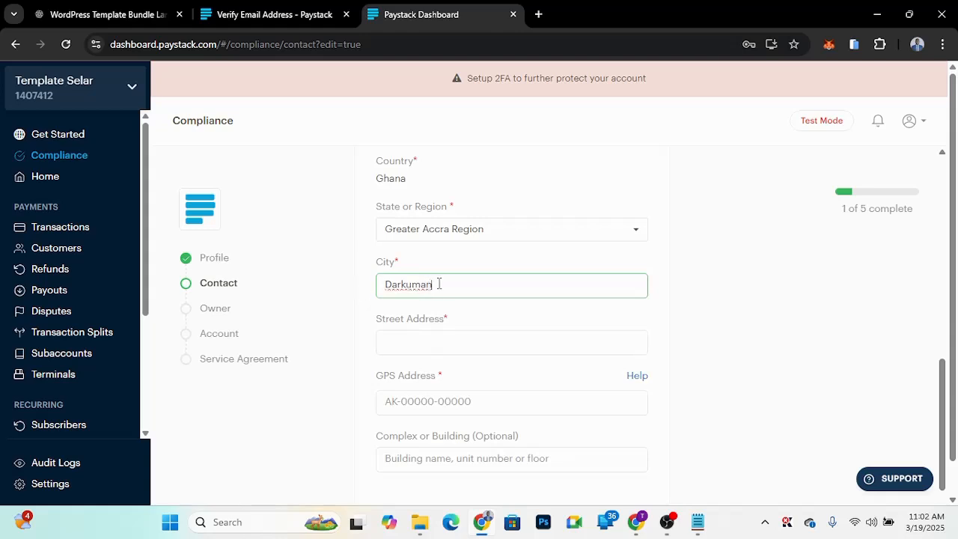
key("ctrl+a")
key("ctrl+c")
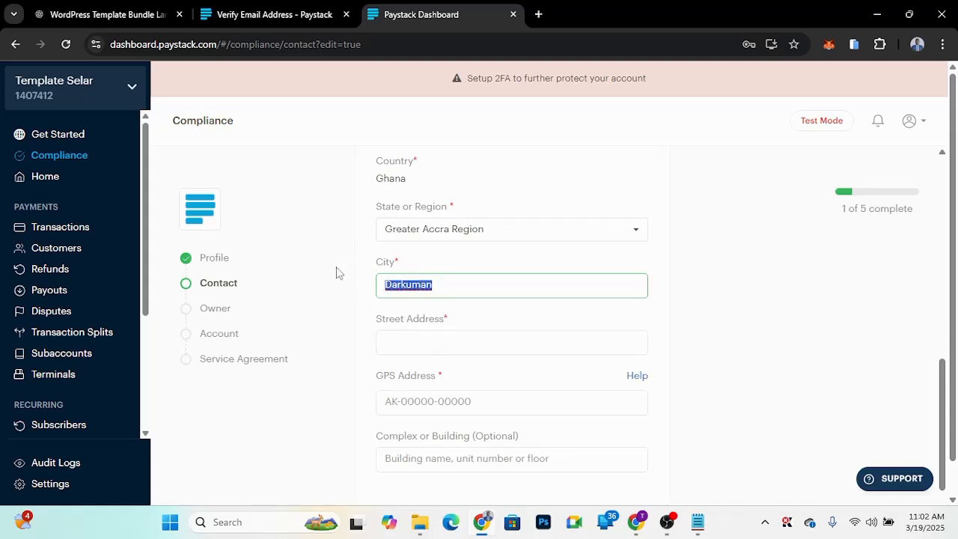
type("Acc")
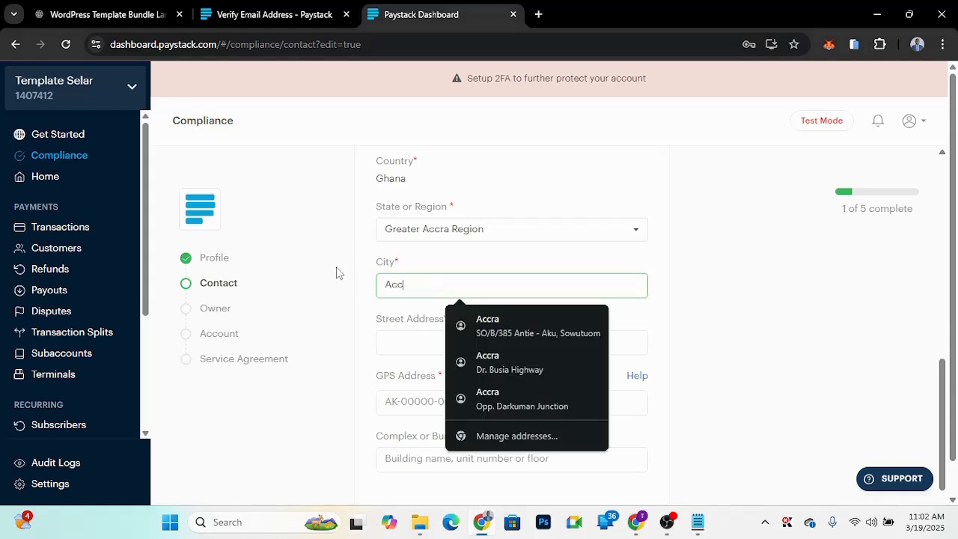
type("ra")
Paste the locality as the office's street address and fill in its GPS address
left_click(403, 341)
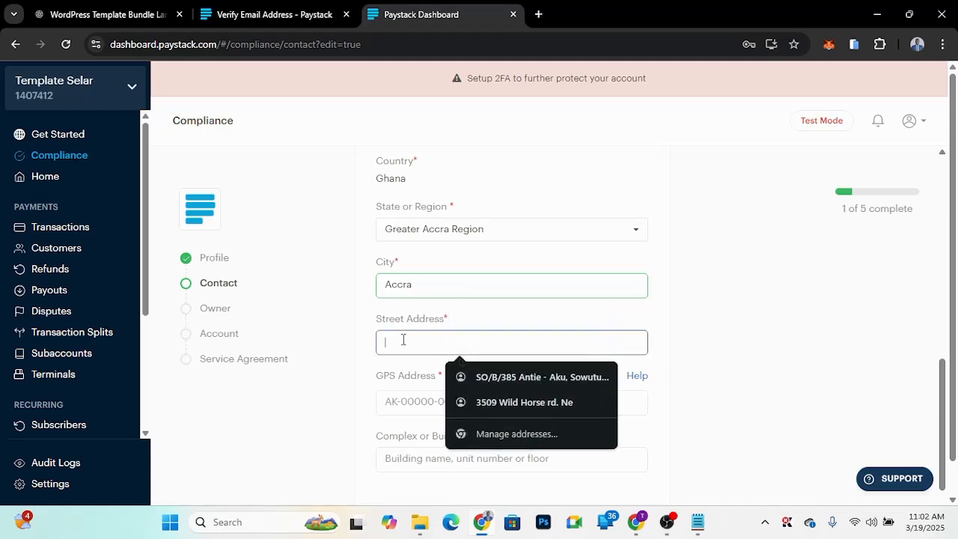
key("ctrl+v")
scroll(404, 340, "down", 1)
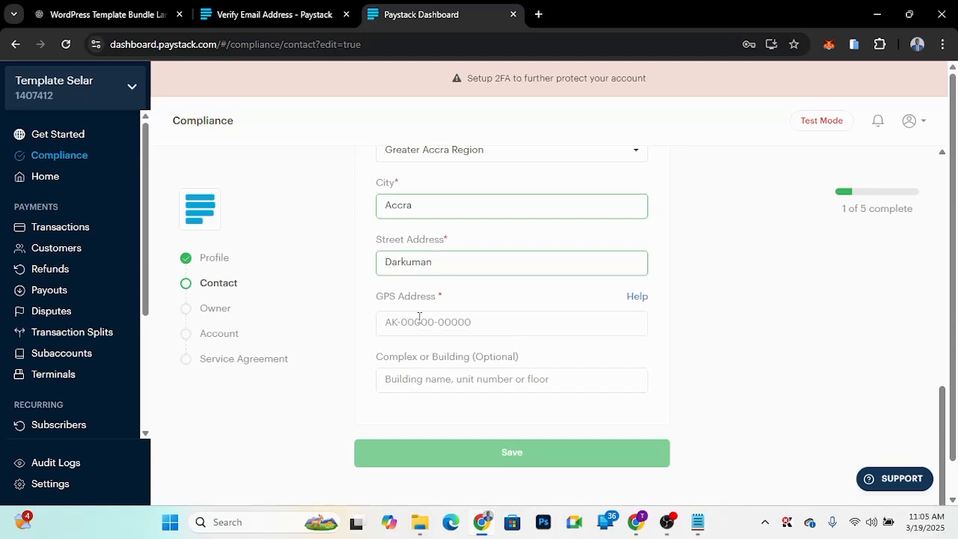
left_click(419, 320)
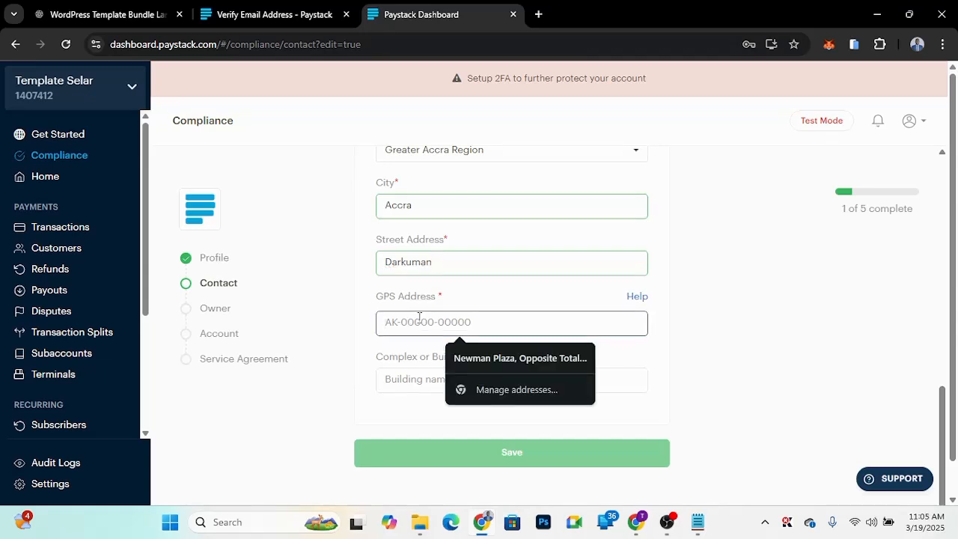
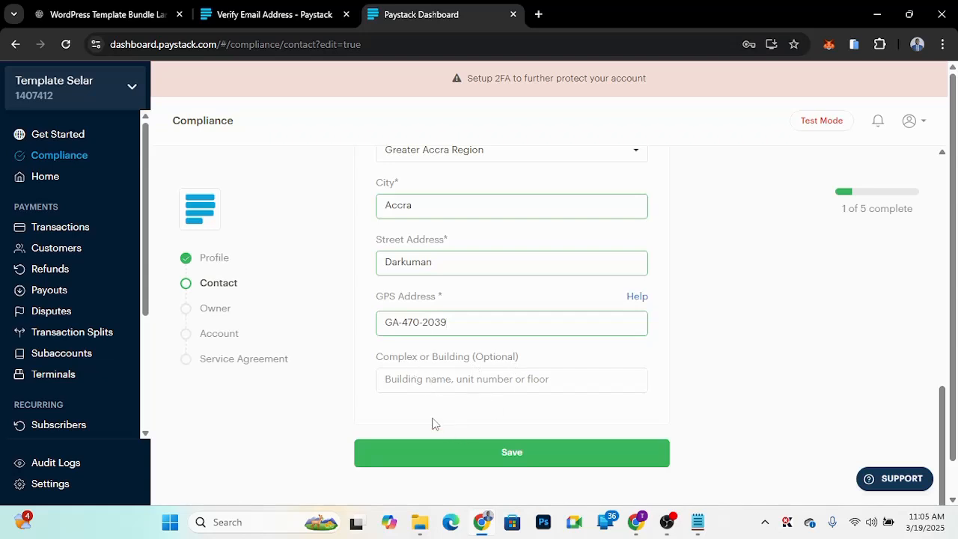
Save the contact details without storing the address in the browser, and continue to the Owner form
left_click(502, 454)
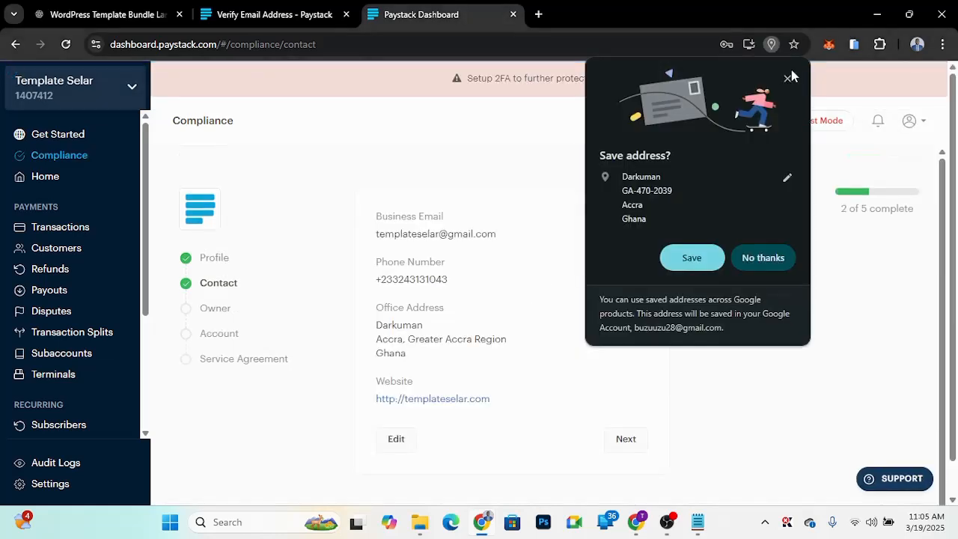
left_click(788, 78)
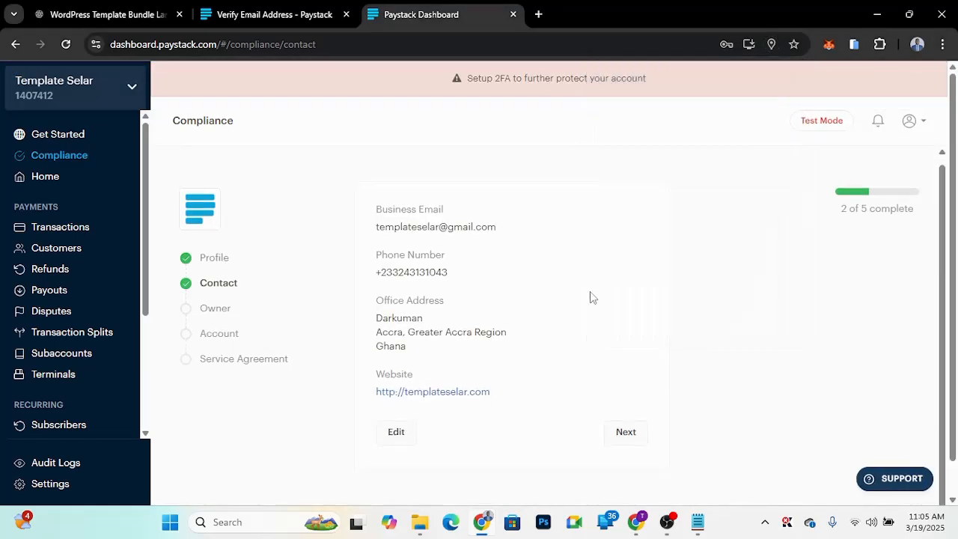
left_click(625, 433)
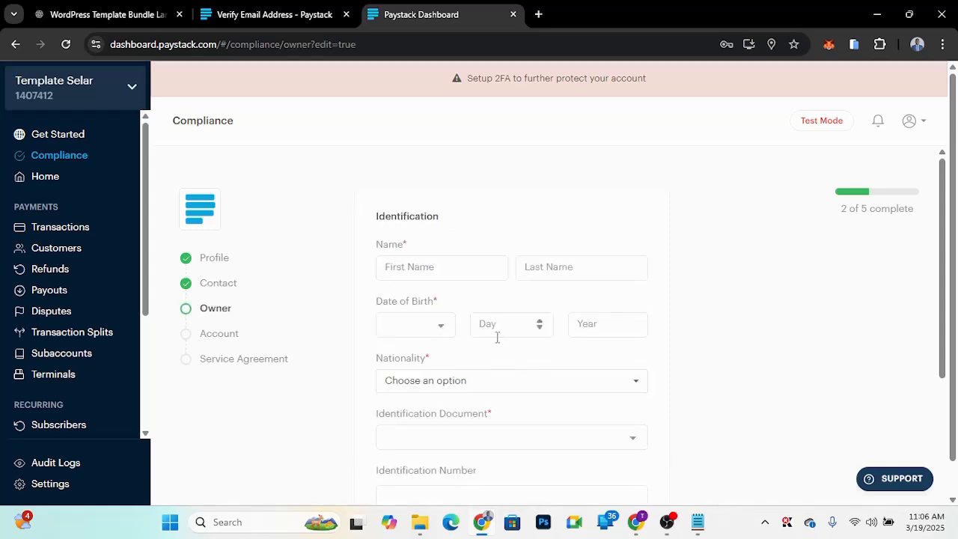
Set the owner's nationality to Ghana and the identification document to Ghana Card (Preferred)
scroll(497, 337, "down", 3)
scroll(497, 343, "up", 1)
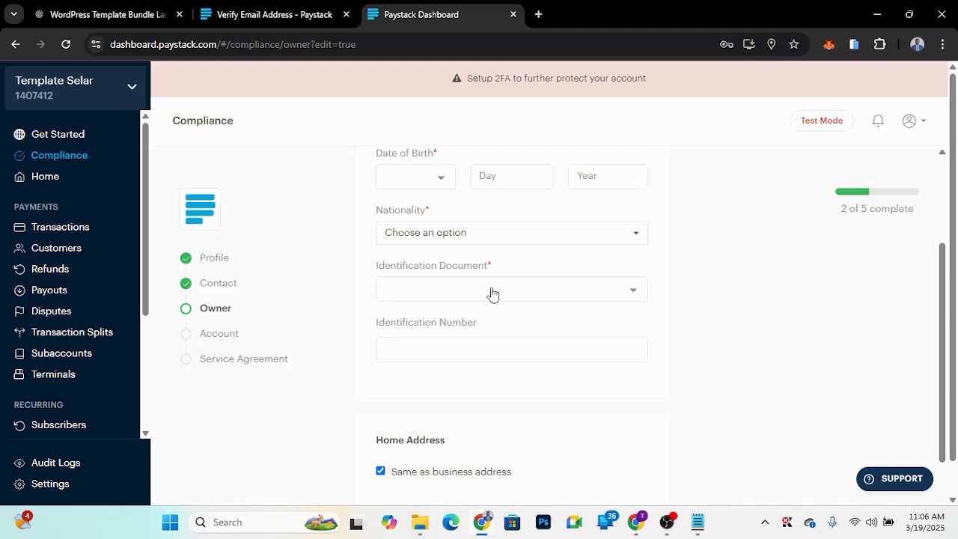
scroll(490, 293, "up", 3)
scroll(491, 292, "down", 2)
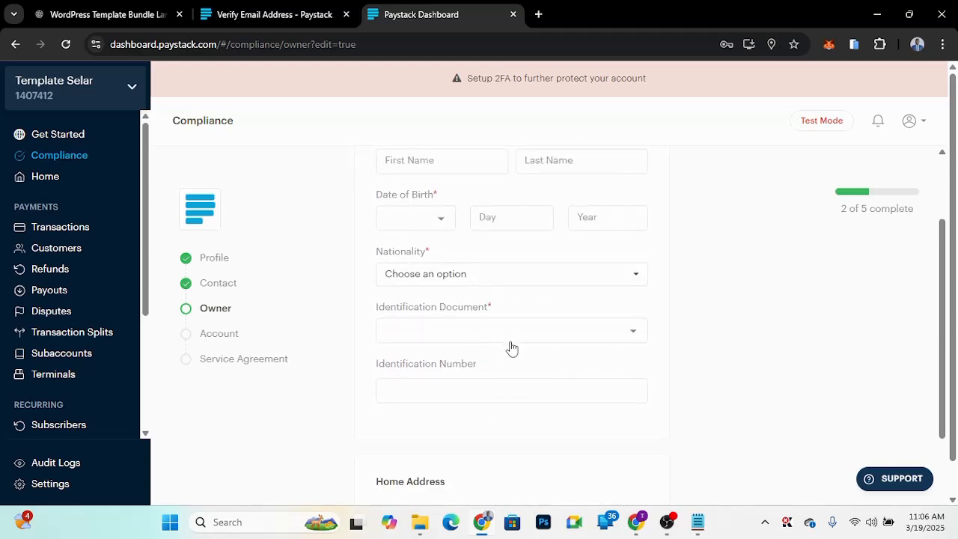
left_click(507, 283)
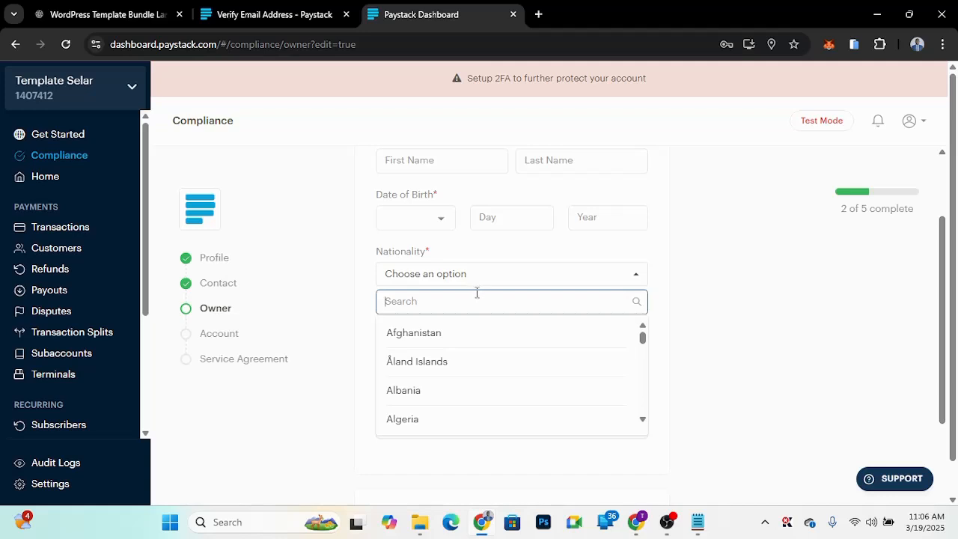
type("Ghana")
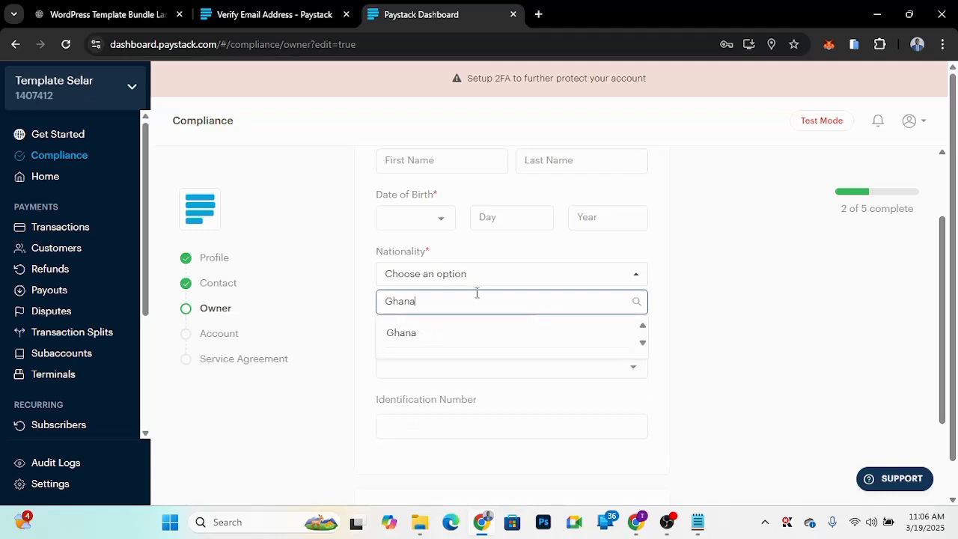
left_click(450, 336)
left_click(478, 335)
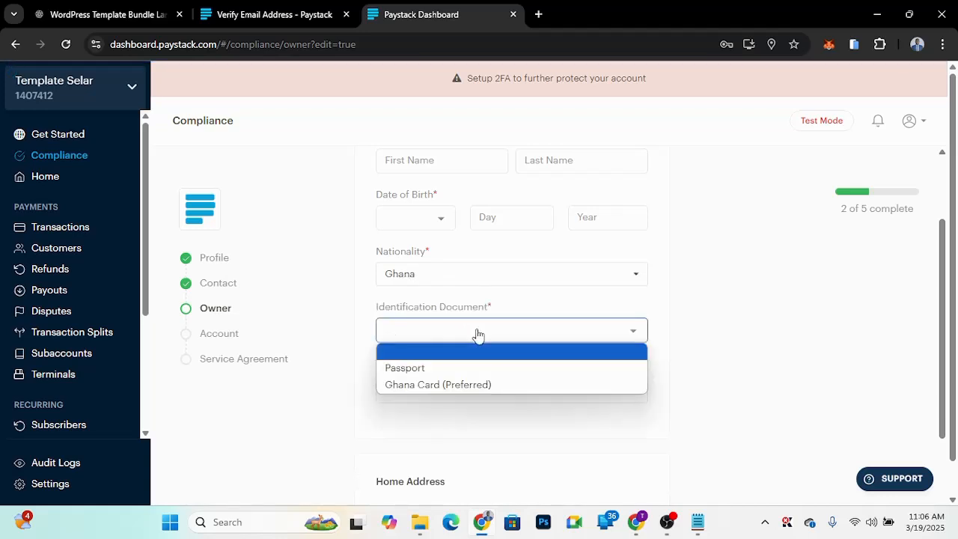
left_click(434, 385)
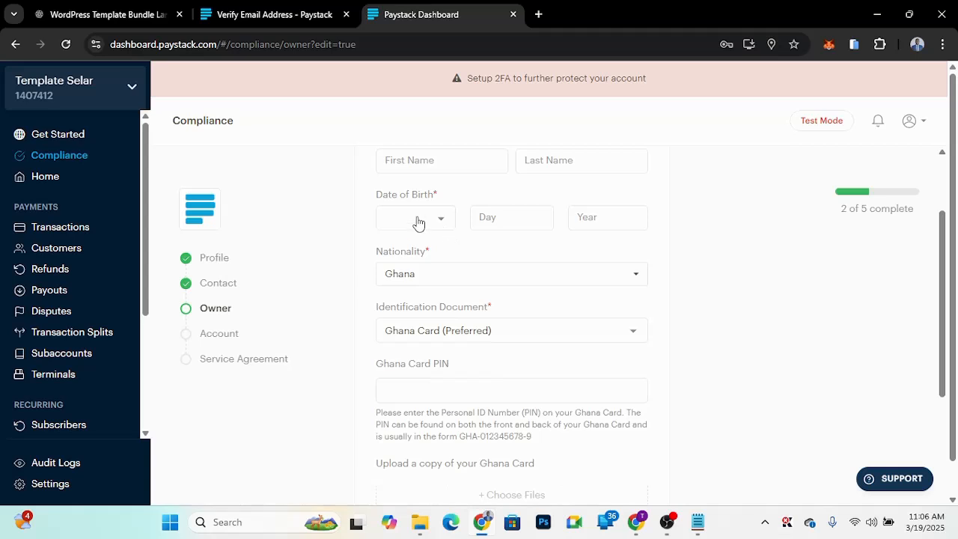
Review the remaining owner identification fields and log out of the Template Selar account
scroll(436, 168, "up", 1)
scroll(436, 167, "up", 1)
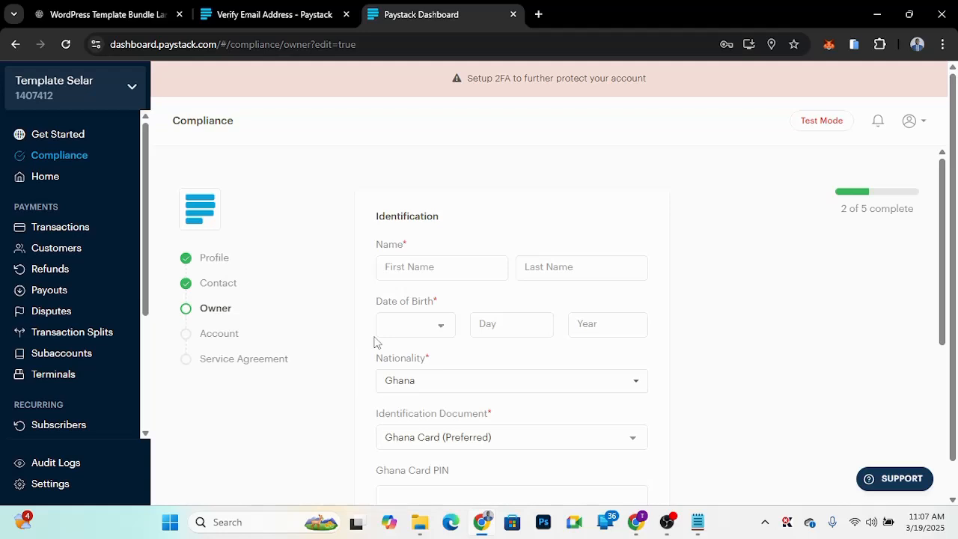
mouse_move(829, 123)
scroll(614, 422, "down", 2)
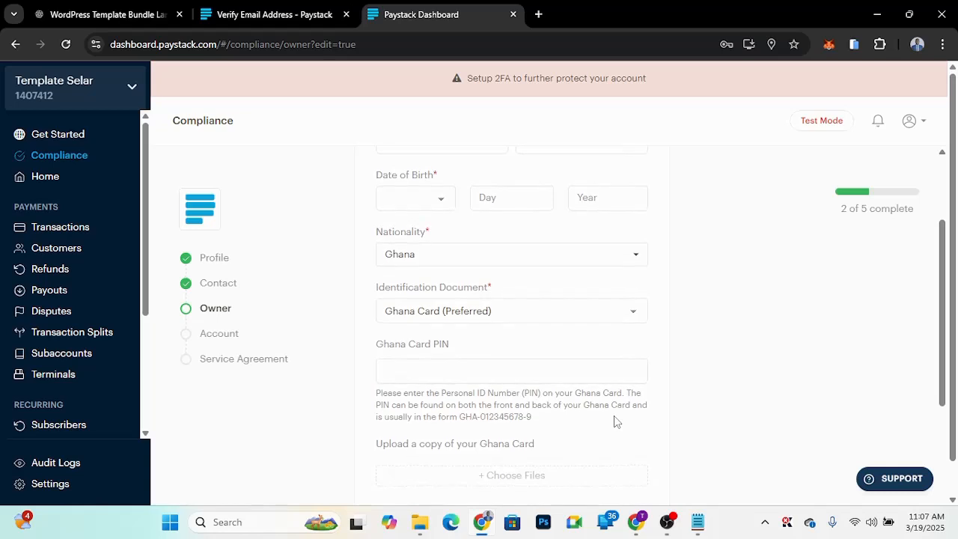
scroll(614, 421, "up", 1)
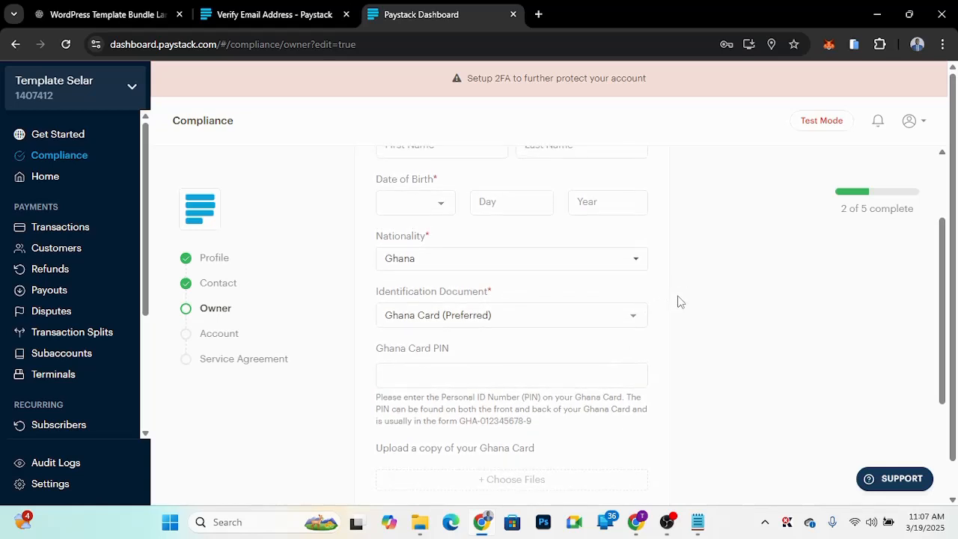
scroll(679, 301, "up", 2)
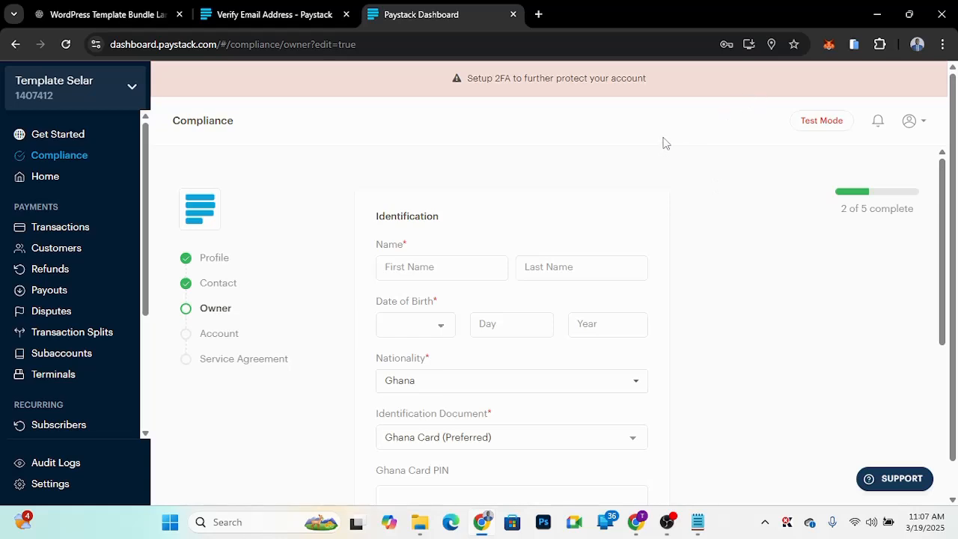
left_click(913, 120)
left_click(842, 274)
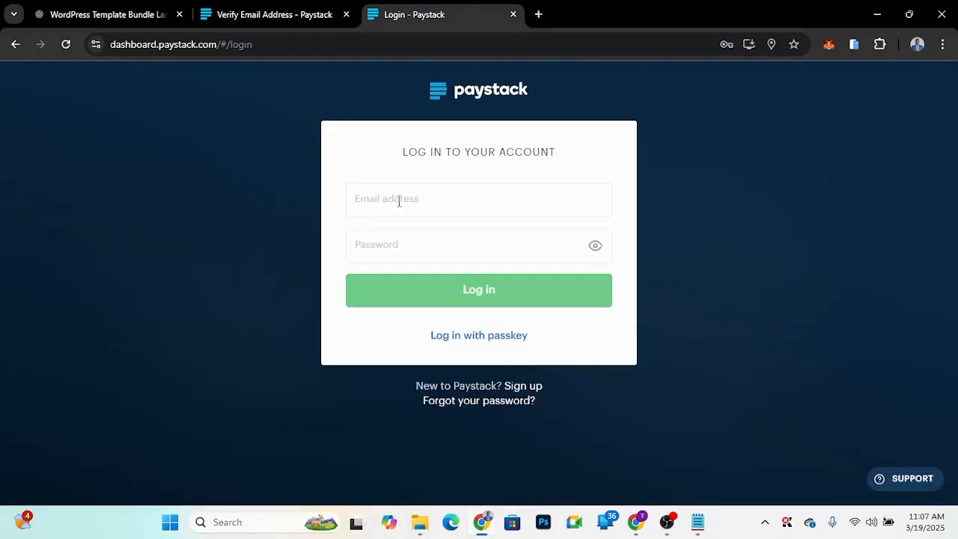
Submit the saved e-mail and password of the existing Kaetech Digital account on the login page
left_click(398, 199)
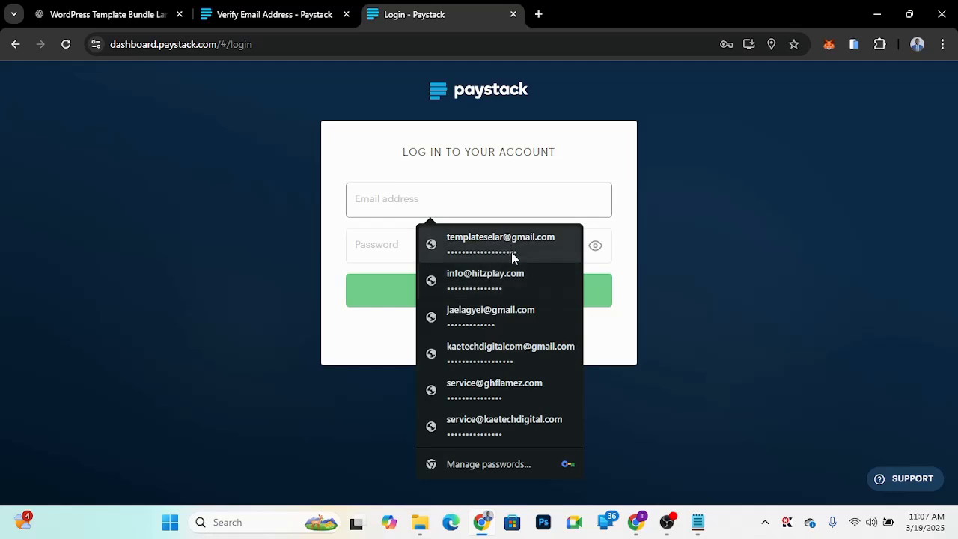
left_click(543, 348)
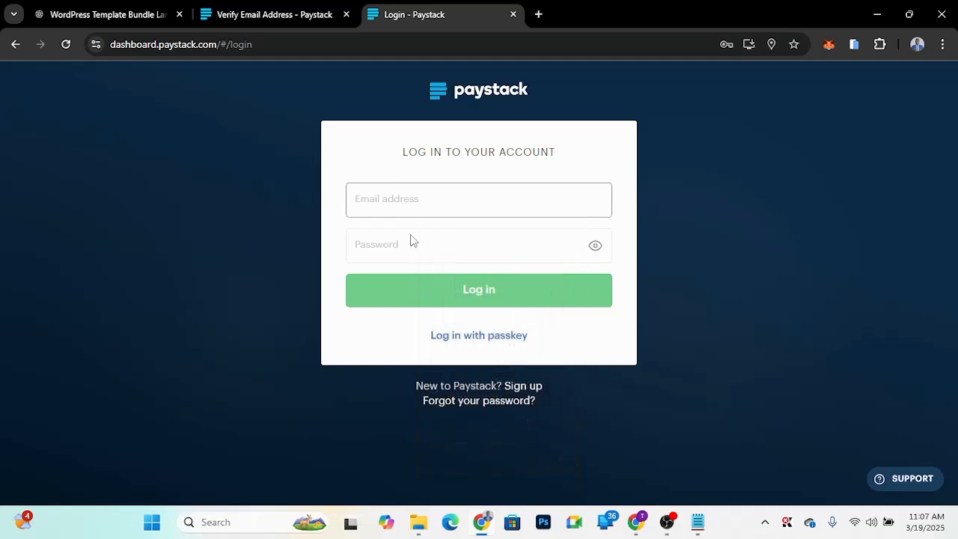
type("•••••••")
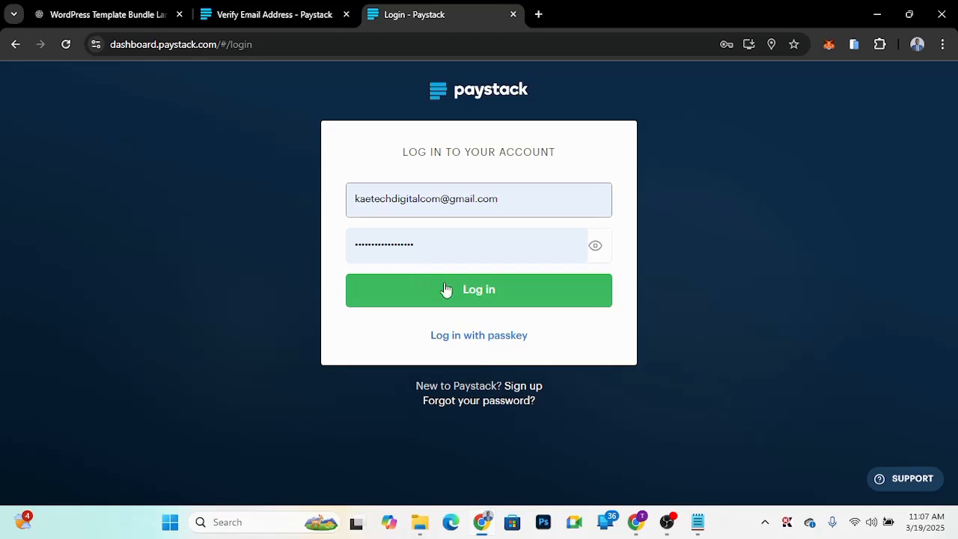
left_click(449, 290)
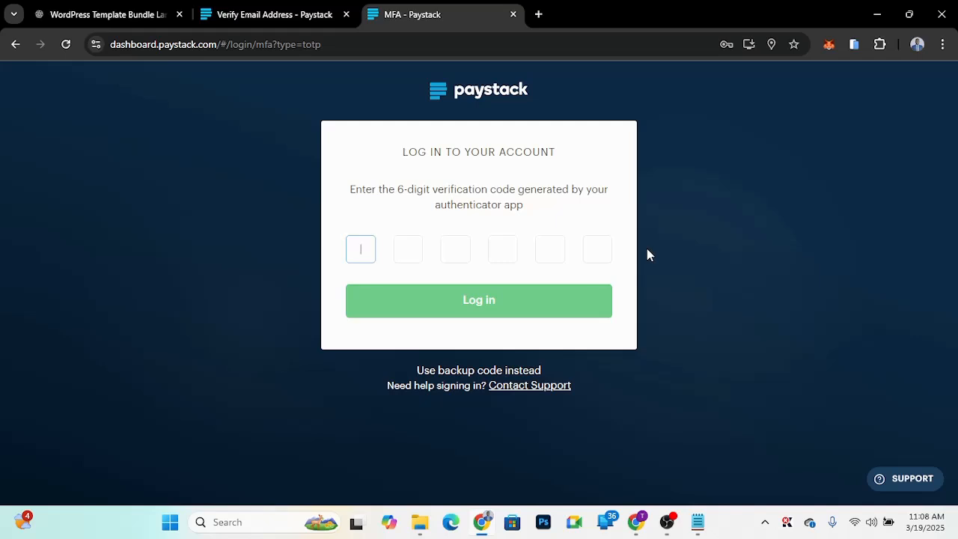
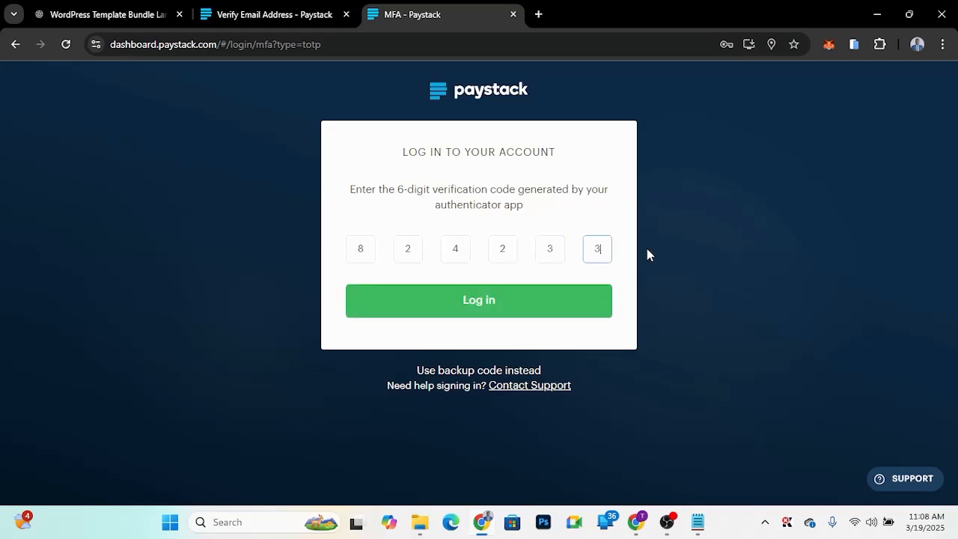
Enter the six-digit verification code from the authenticator app and complete the login
left_click(509, 310)
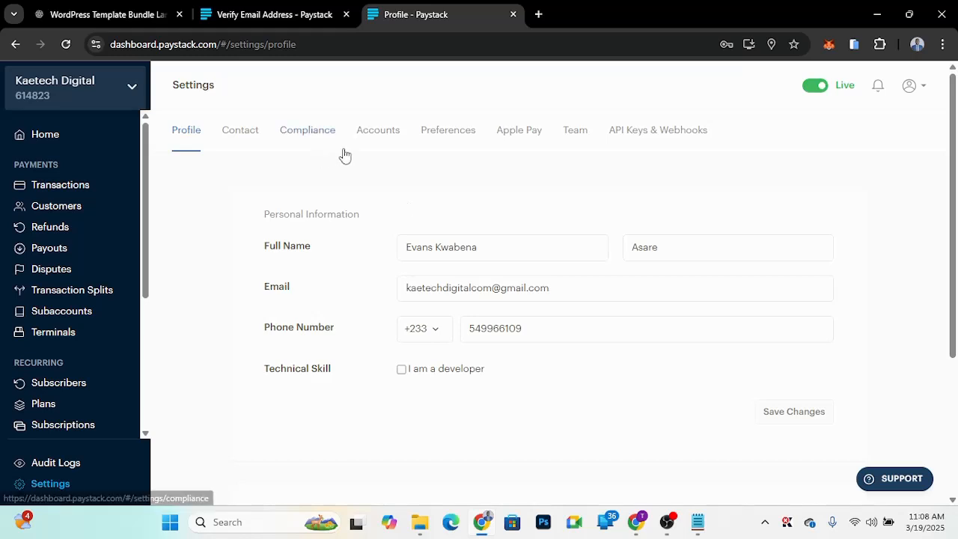
Open the account's API Keys & Webhooks settings and review the live mode configuration
left_click(642, 137)
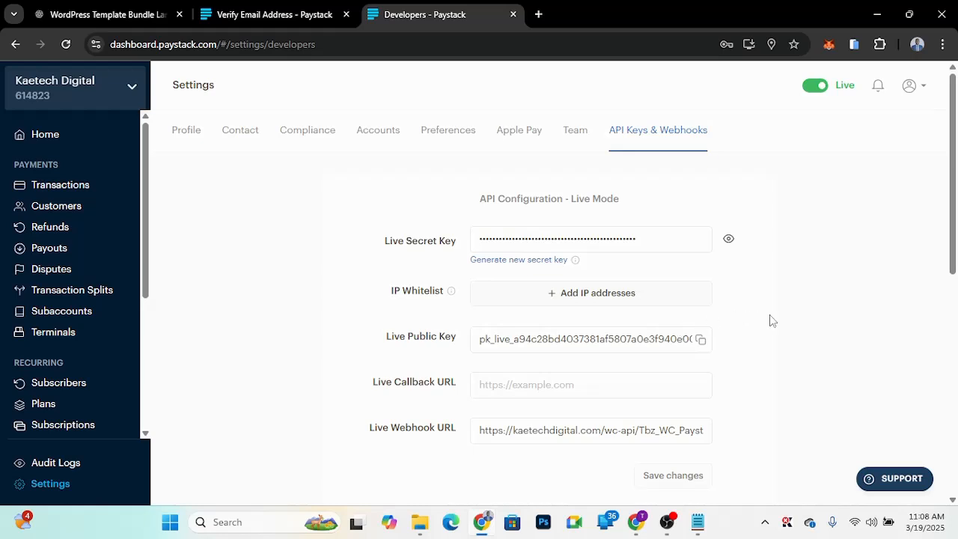
scroll(772, 320, "down", 1)
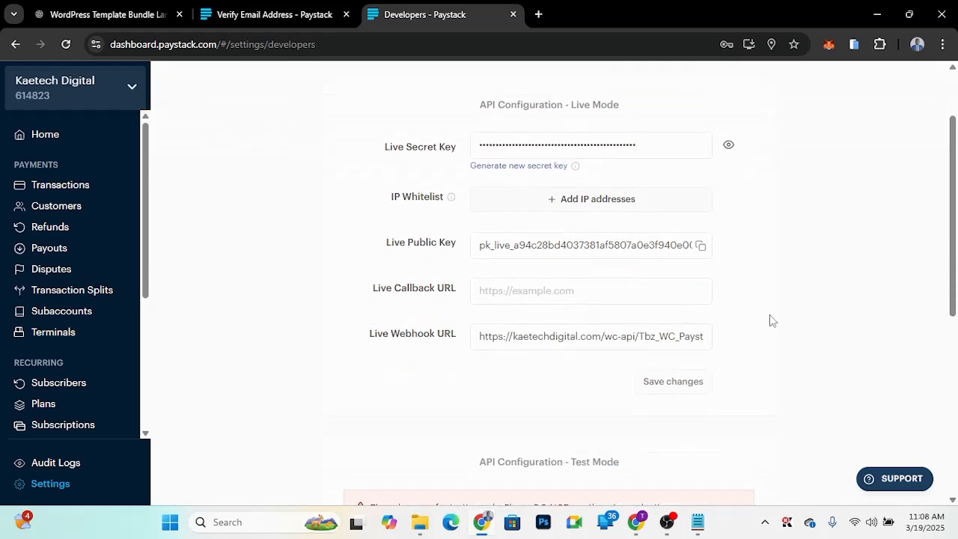
scroll(772, 321, "up", 1)
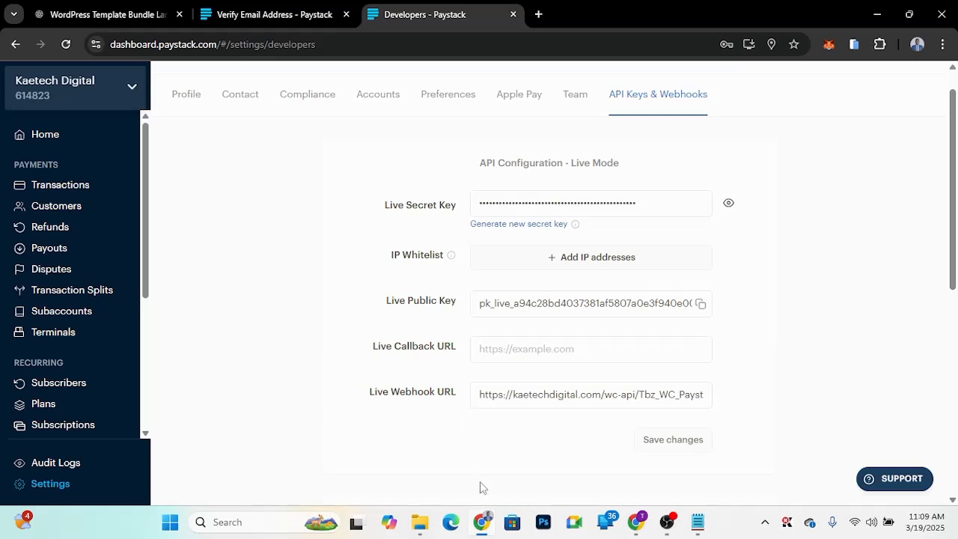
Open the kaetechdigital.com website in a new tab and look over the products in its shop
left_click(538, 15)
type("kaetech")
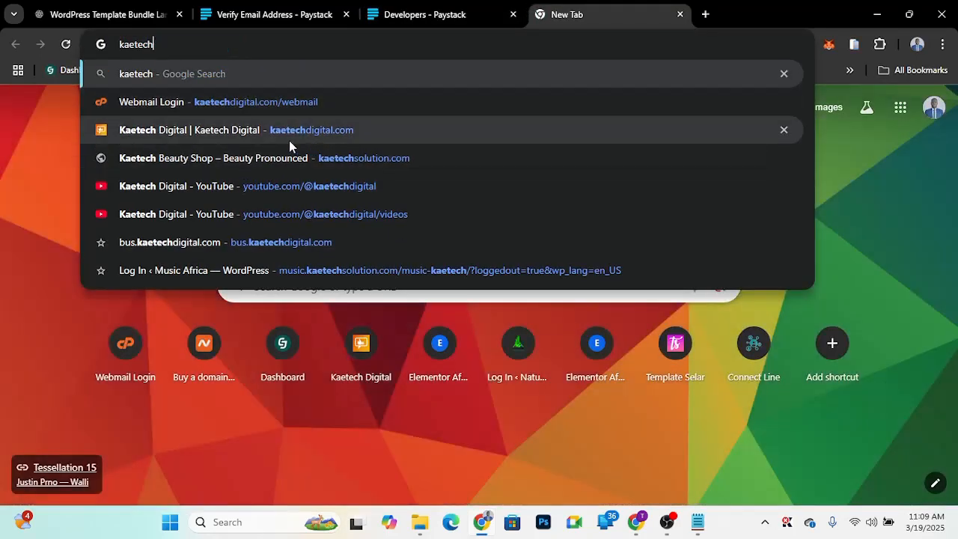
type("d")
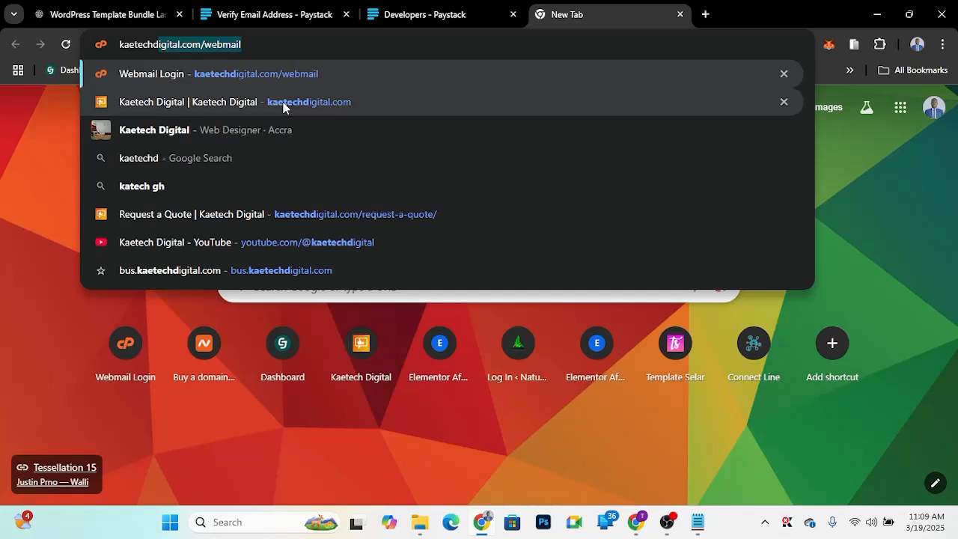
left_click(285, 107)
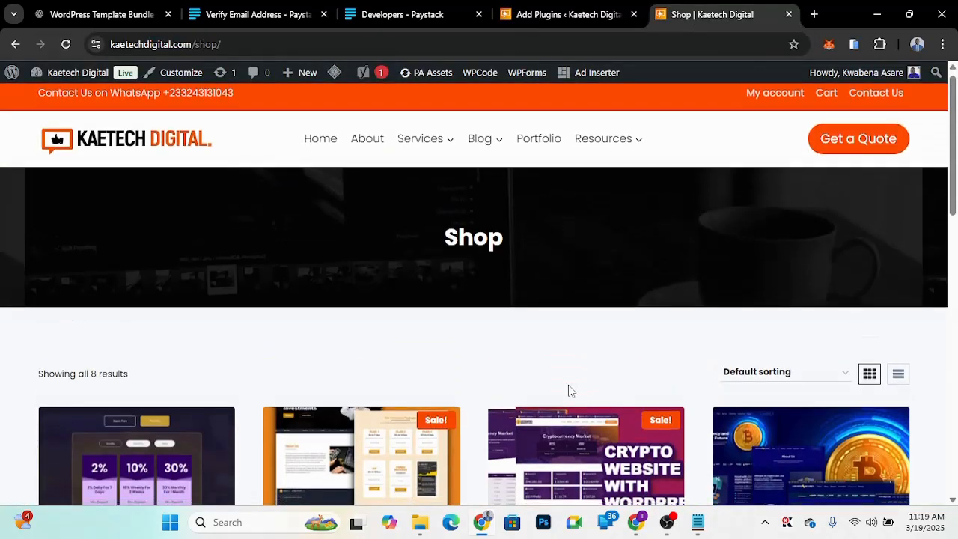
scroll(569, 389, "down", 3)
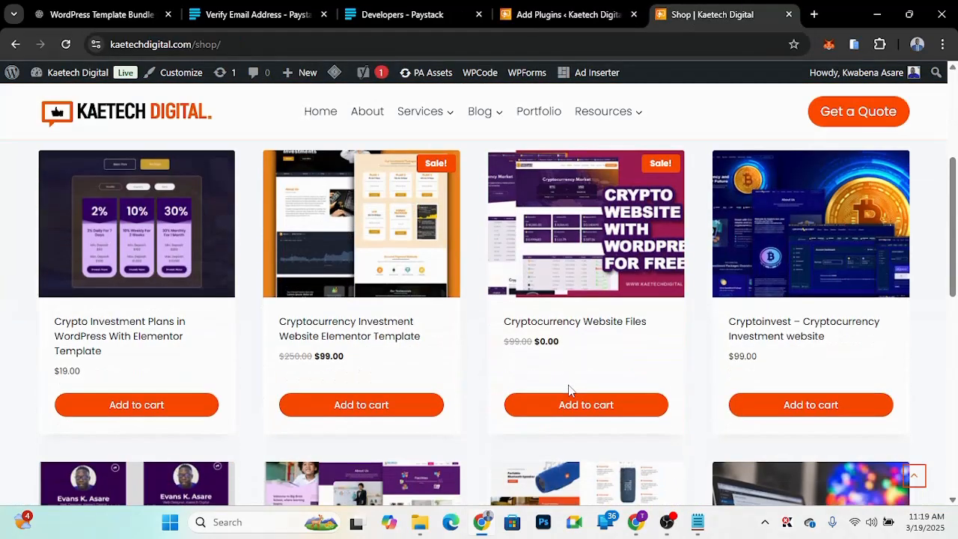
scroll(569, 389, "down", 3)
scroll(569, 389, "up", 3)
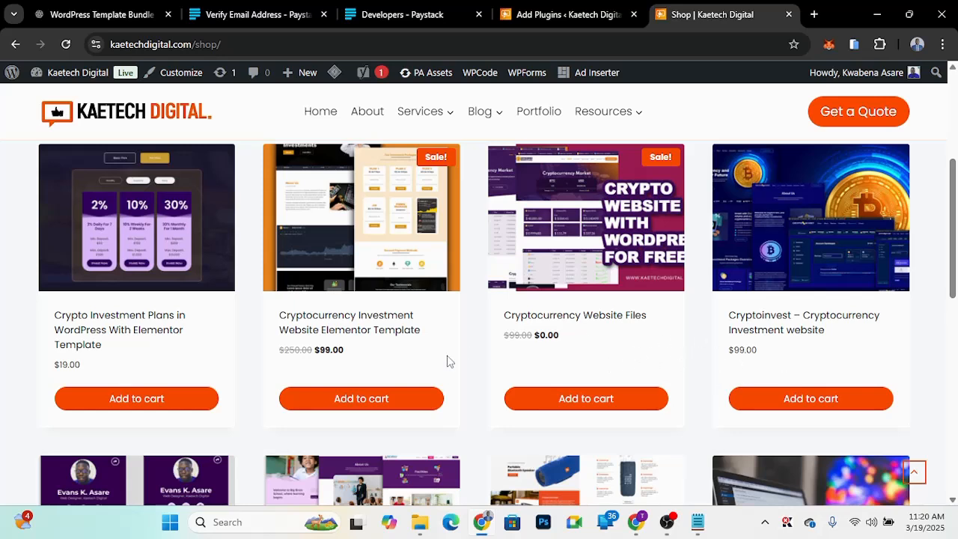
Switch to the WordPress Add Plugins page and search the plugin directory for paystack
left_click(567, 11)
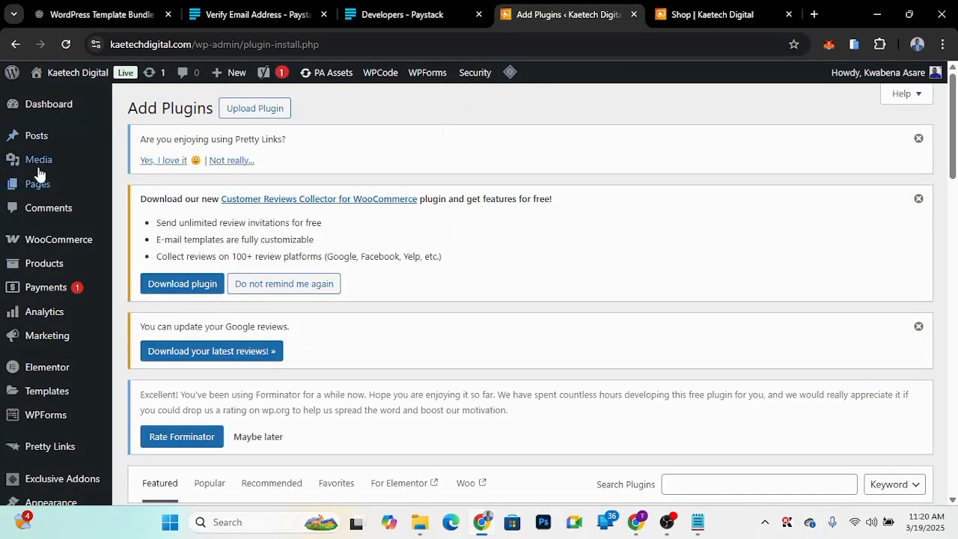
mouse_move(35, 393)
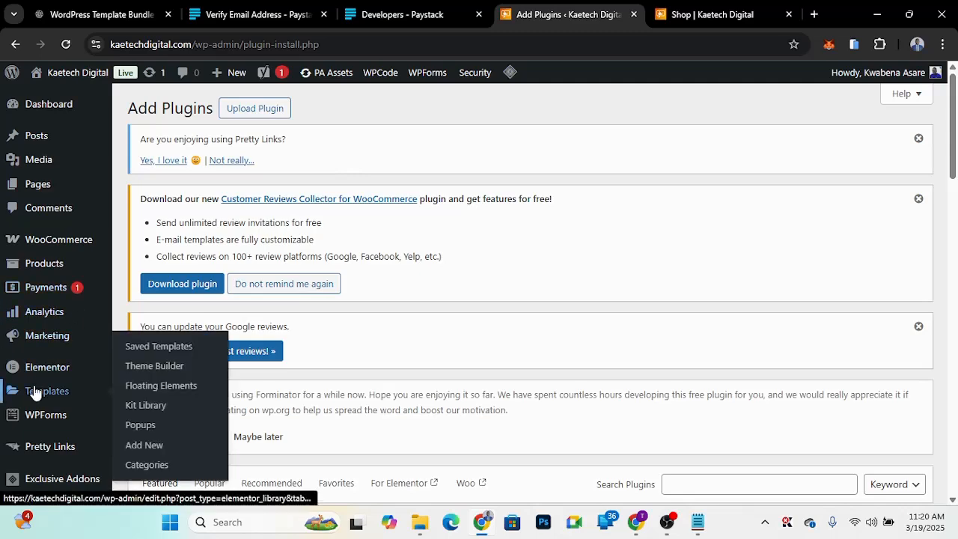
scroll(35, 393, "down", 3)
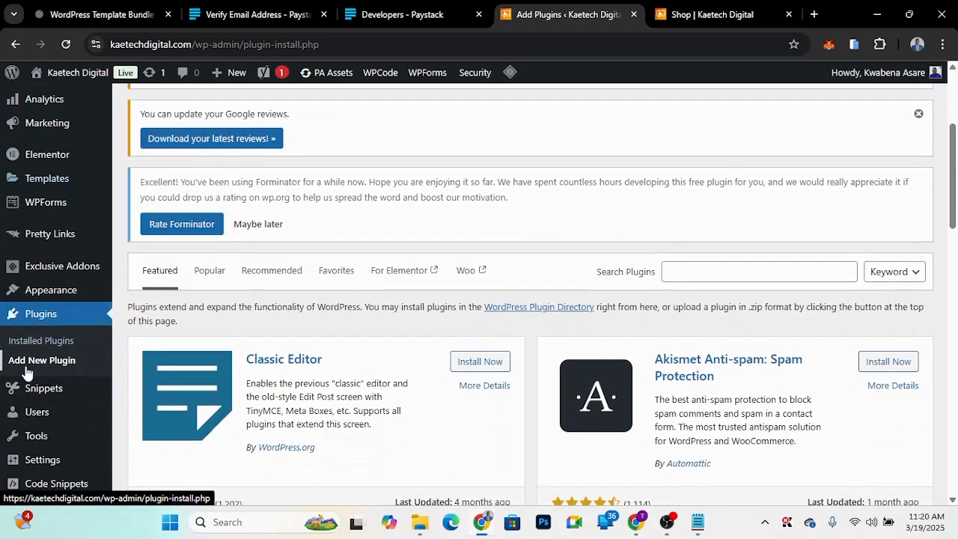
left_click(713, 276)
type("pa")
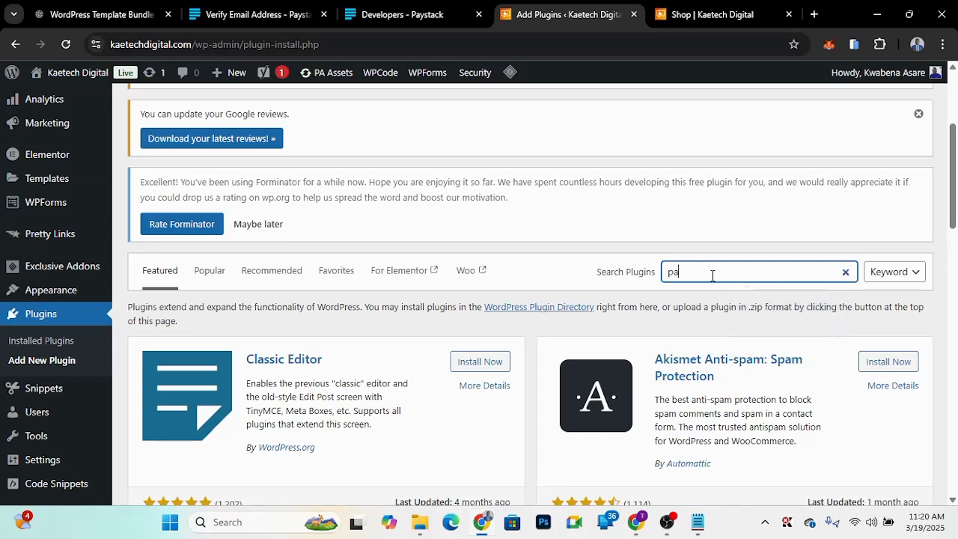
type("ystack")
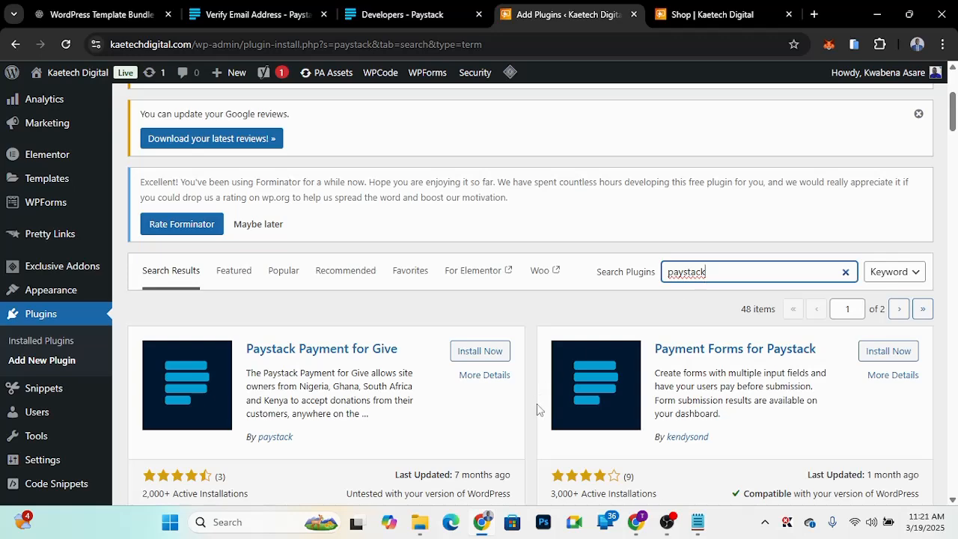
Install and activate the Paystack WooCommerce Payment Gateway plugin from the search results
scroll(527, 377, "down", 3)
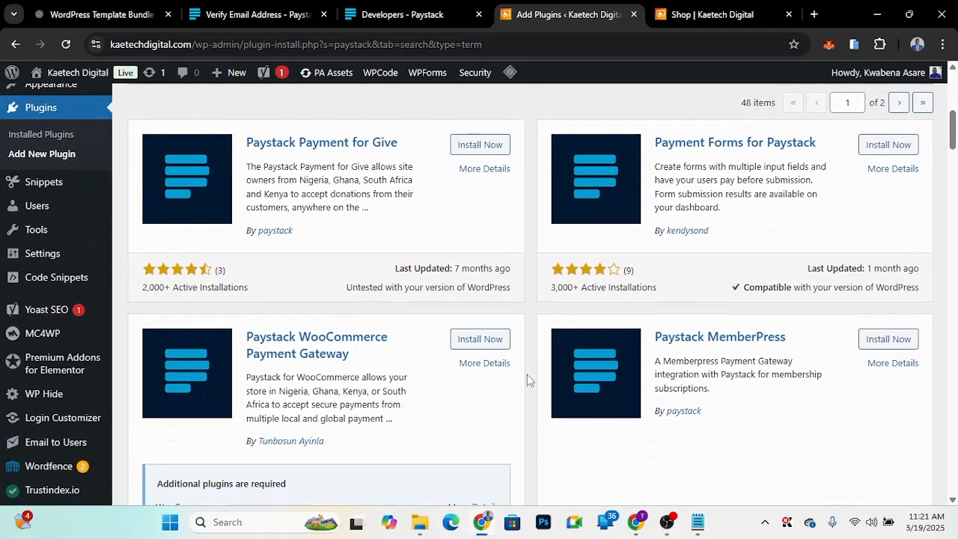
scroll(528, 380, "up", 1)
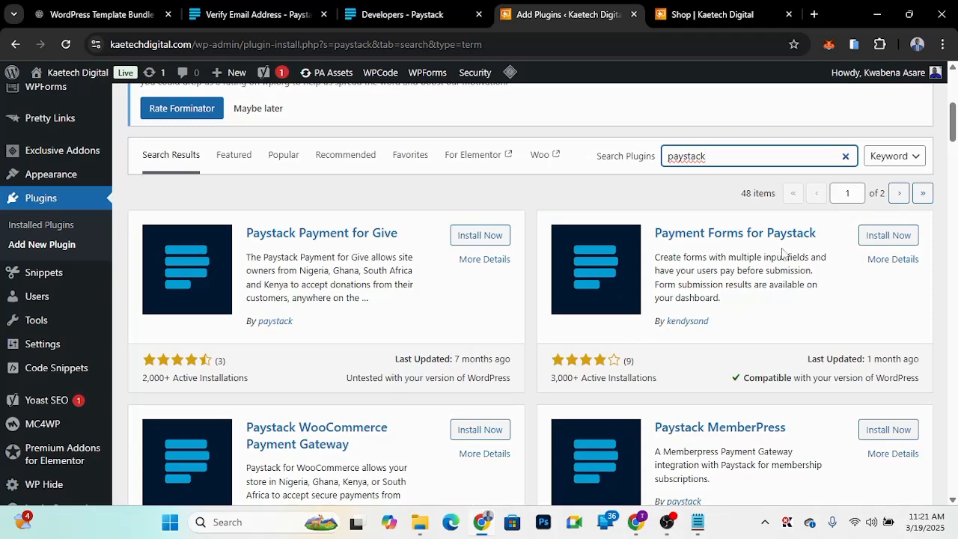
scroll(737, 313, "down", 1)
scroll(737, 313, "down", 3)
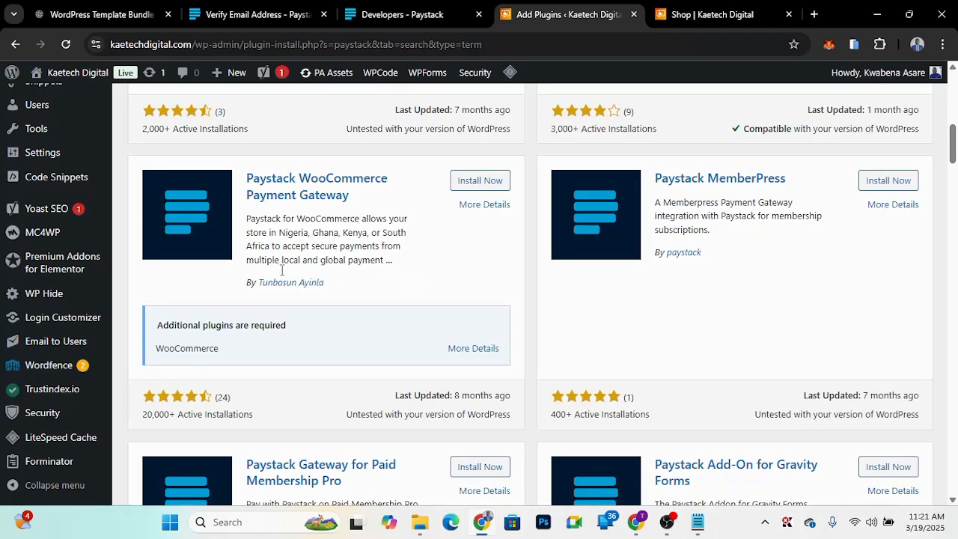
left_click(472, 181)
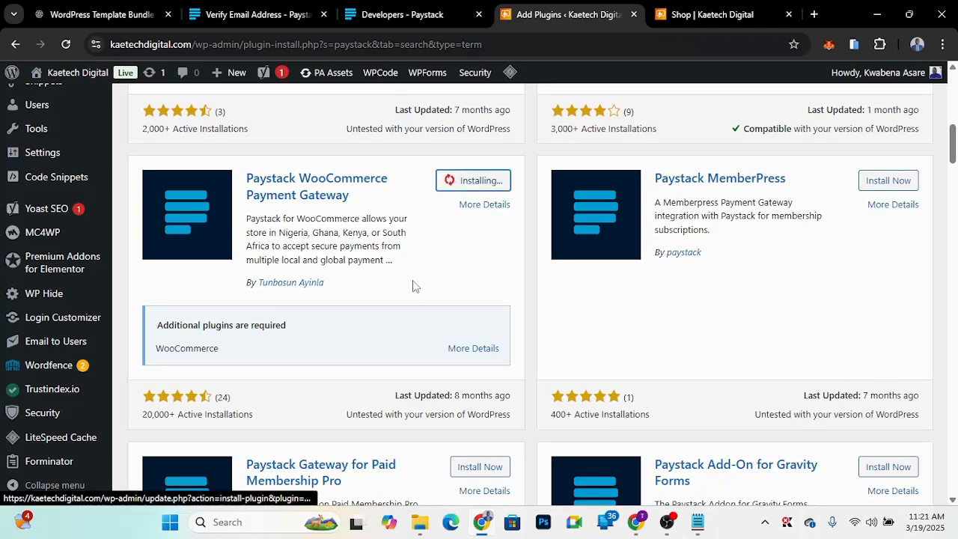
scroll(416, 287, "down", 3)
scroll(416, 286, "up", 5)
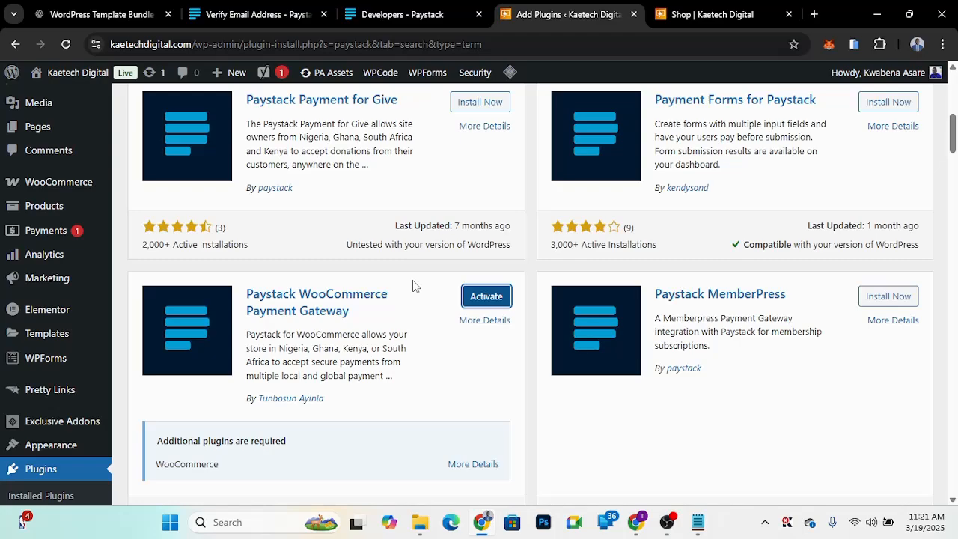
left_click(493, 298)
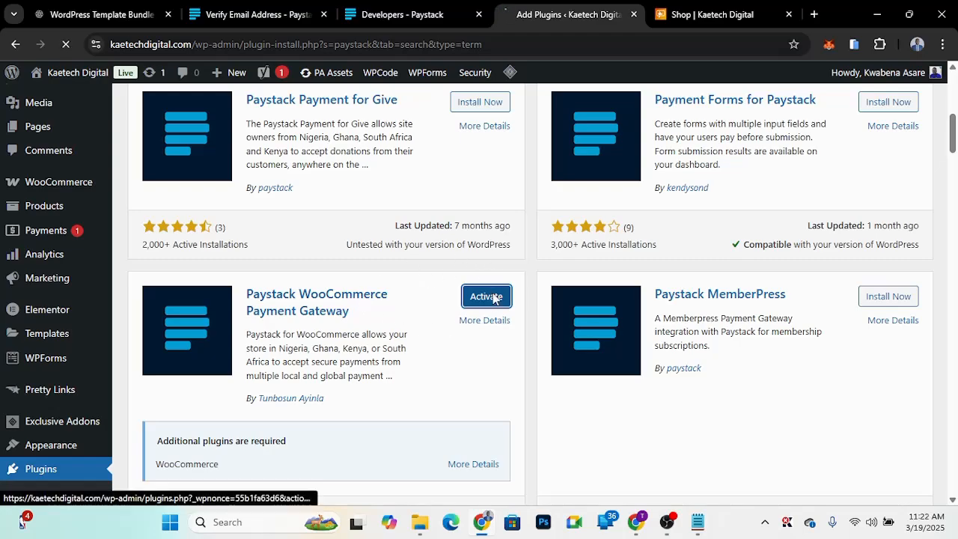
Open the Paystack WooCommerce Payment Gateway plugin's settings, checking the live API keys in the Paystack dashboard while the page loads
scroll(365, 319, "down", 6)
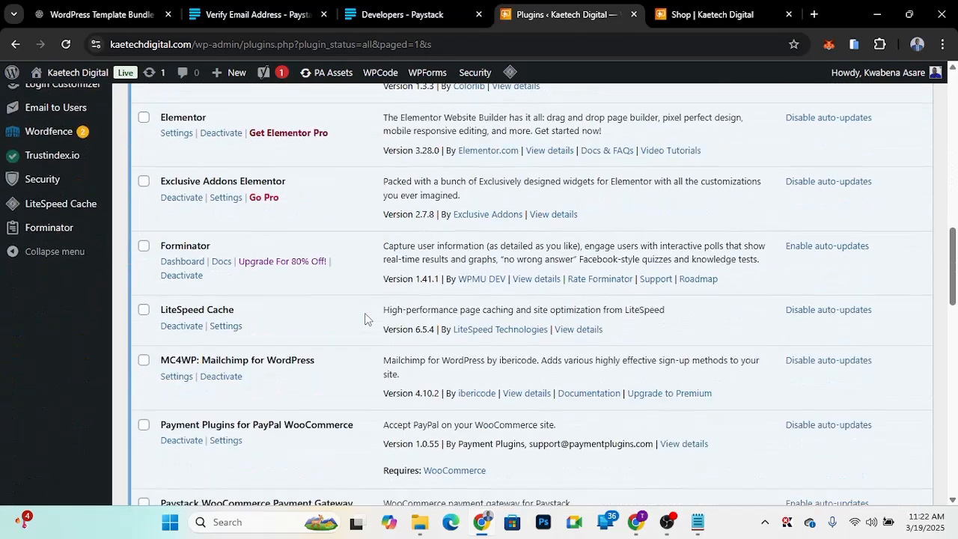
scroll(366, 319, "down", 5)
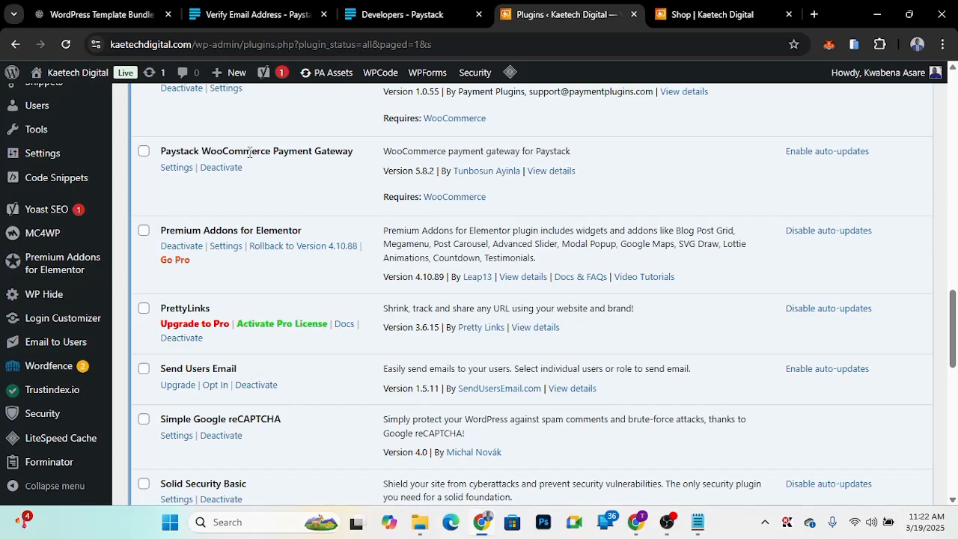
left_click(178, 169)
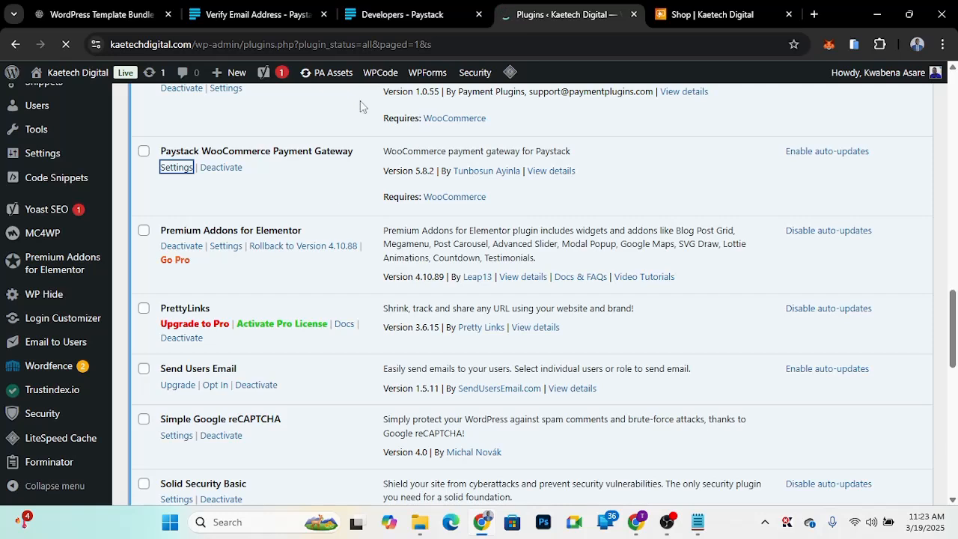
left_click(392, 20)
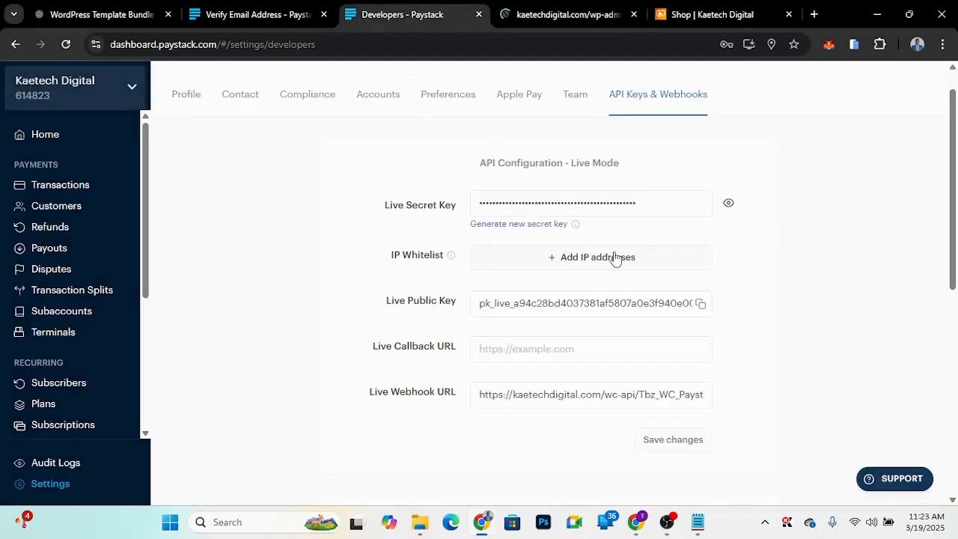
key("ctrl+Tab")
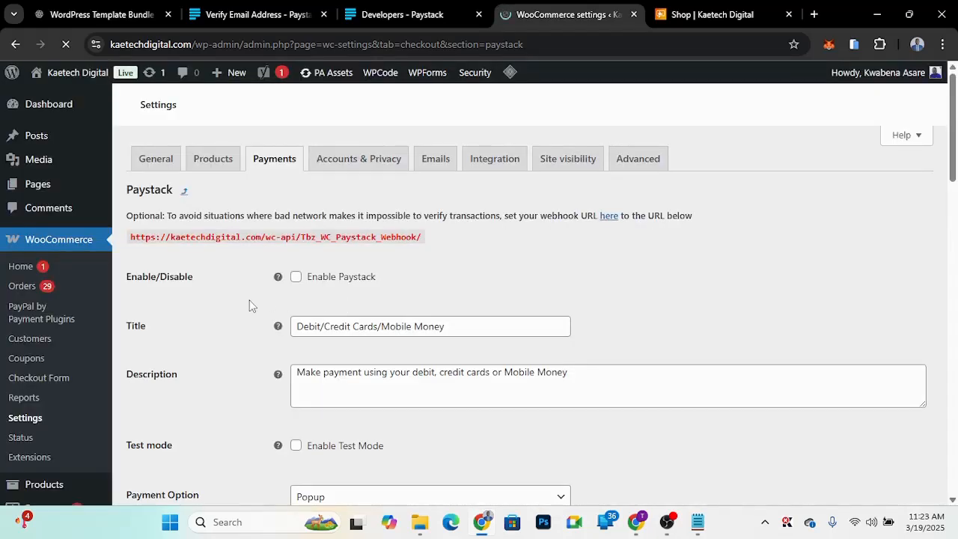
Enable Paystack as a WooCommerce payment method and choose Popup as the payment option
scroll(433, 313, "down", 7)
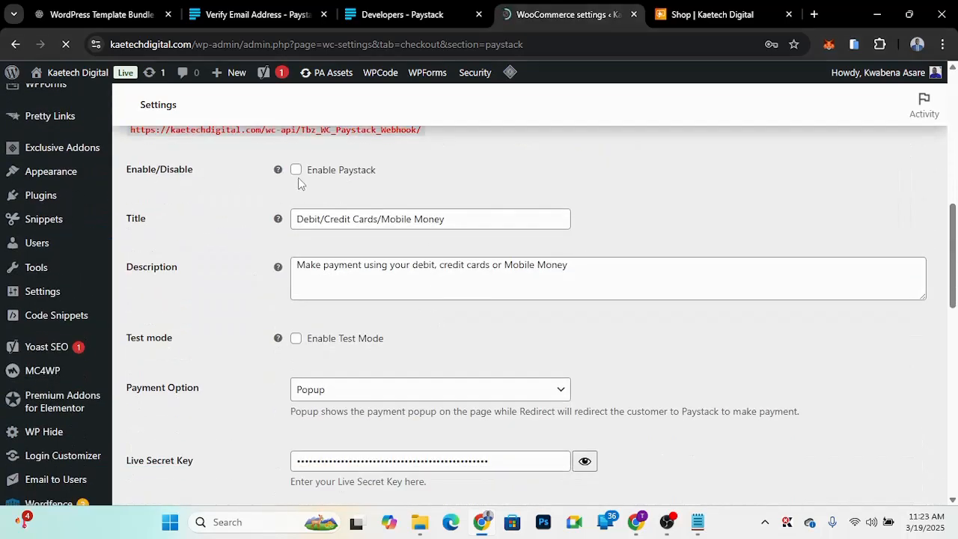
left_click(297, 171)
scroll(210, 342, "down", 3)
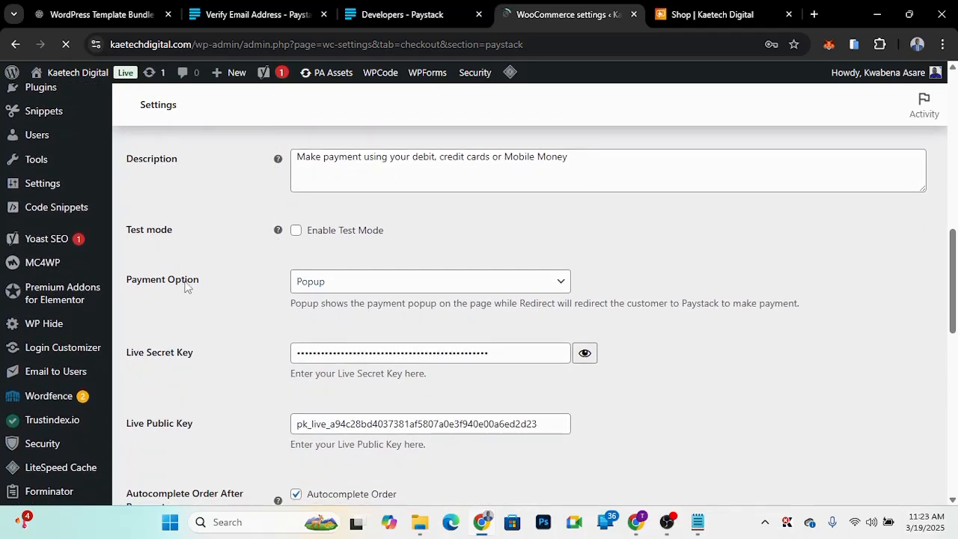
left_click(318, 288)
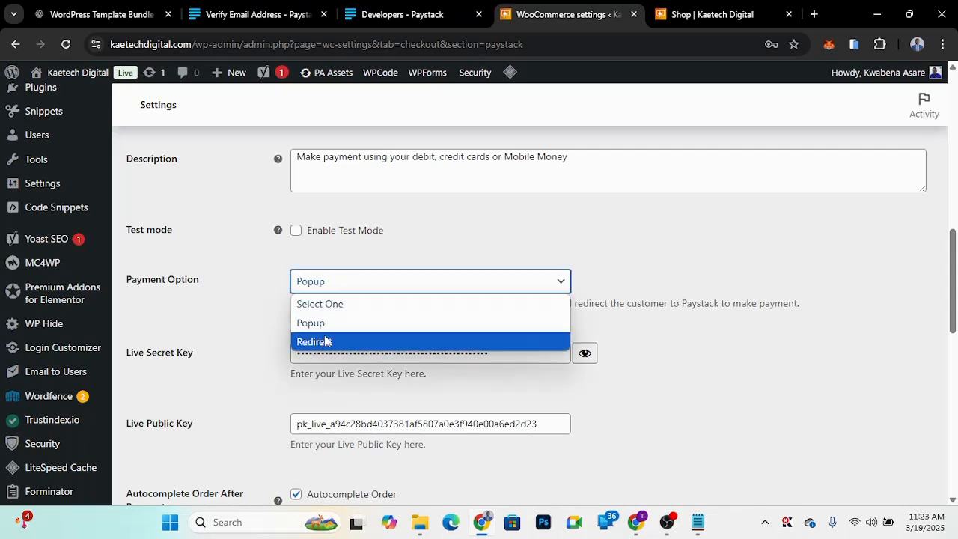
left_click(323, 324)
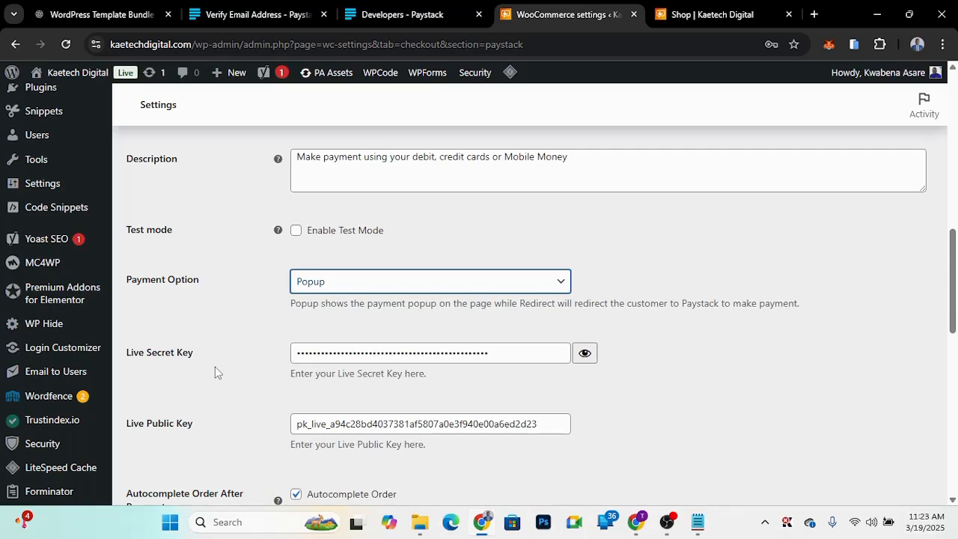
scroll(214, 370, "down", 2)
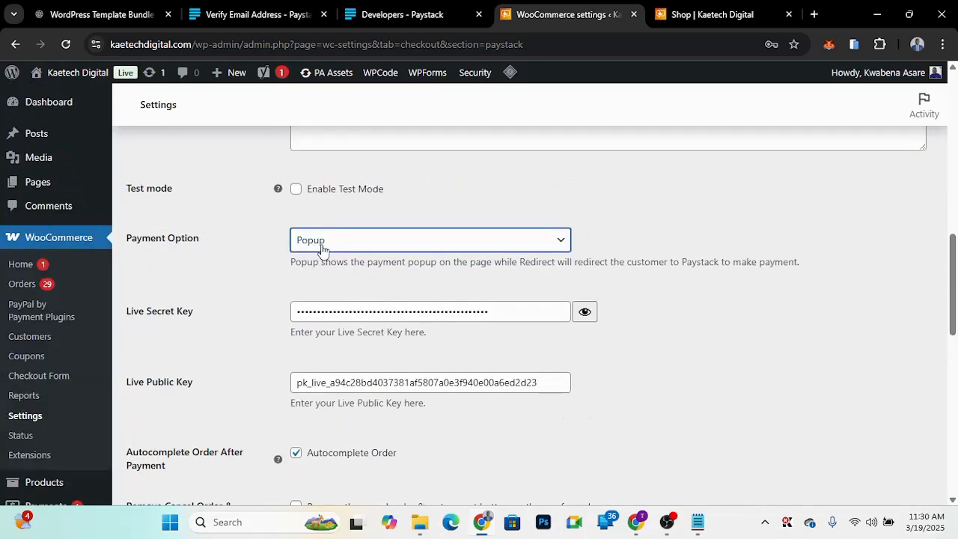
left_click(342, 243)
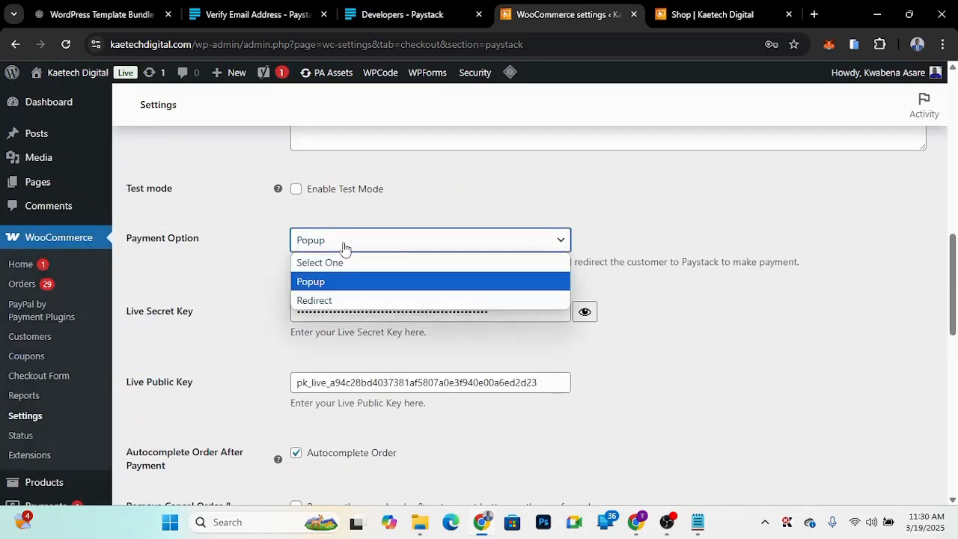
left_click(310, 283)
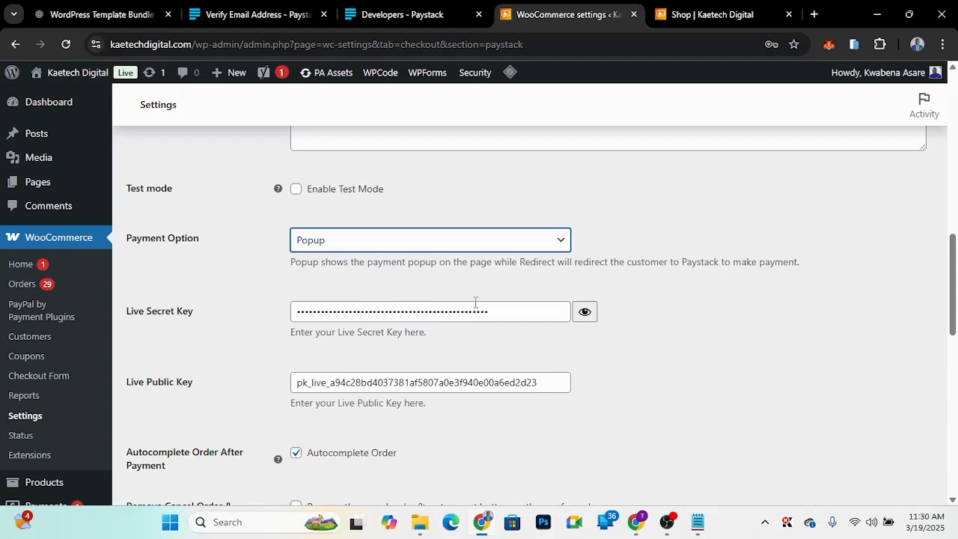
Compare the live secret and public keys in the Paystack dashboard with the key fields in the WooCommerce Paystack settings
left_click(380, 15)
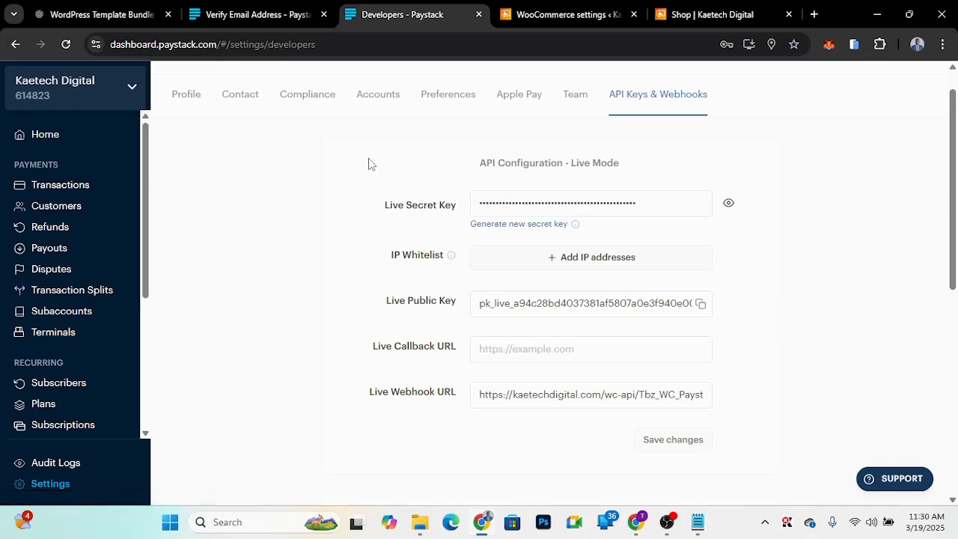
scroll(368, 158, "up", 1)
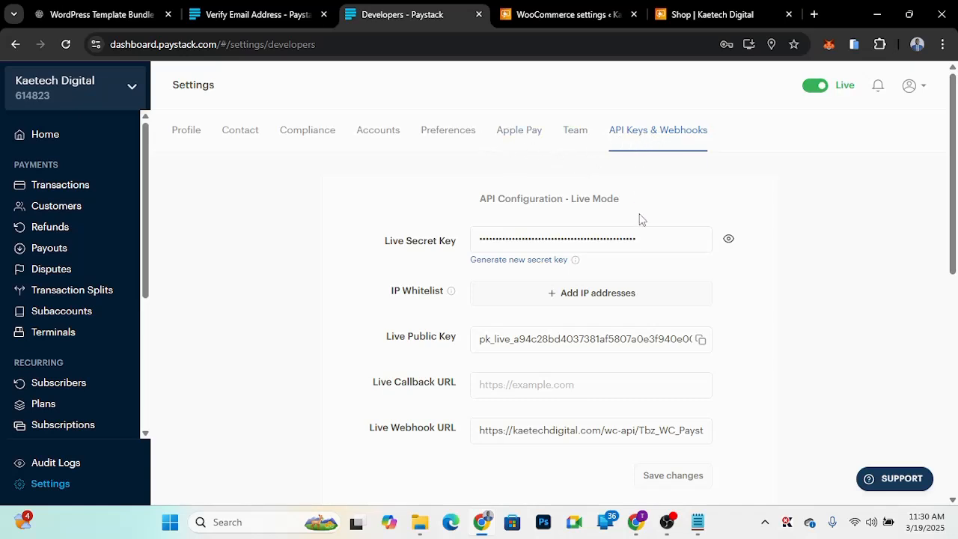
scroll(461, 367, "down", 1)
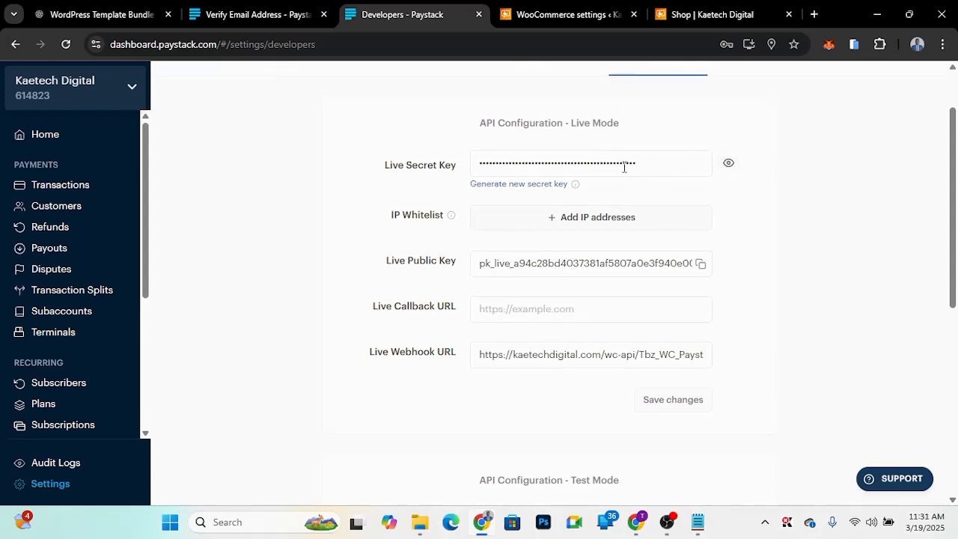
left_click(550, 13)
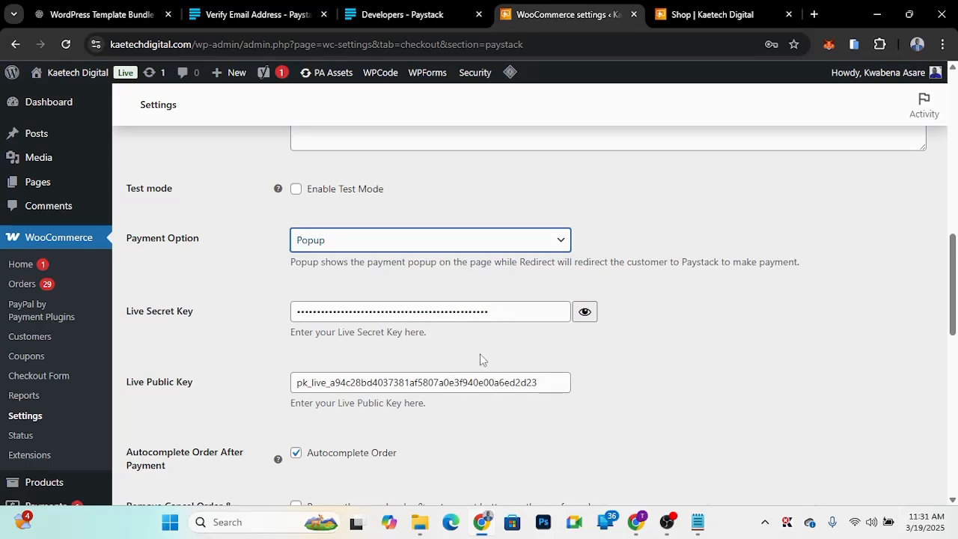
left_click(400, 15)
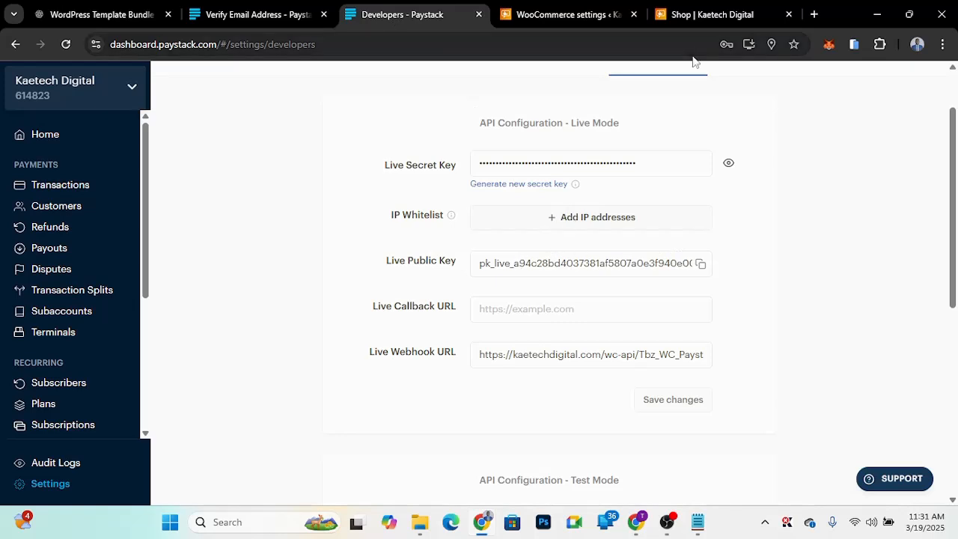
left_click(571, 14)
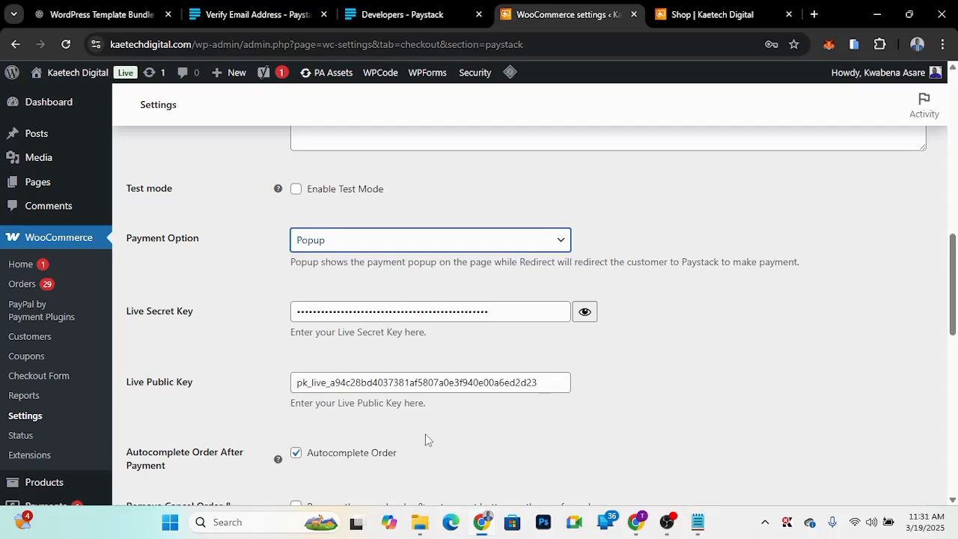
Review the whole Paystack settings form, including order autocompletion, split payment, saved cards and the custom metadata options
scroll(616, 400, "down", 2)
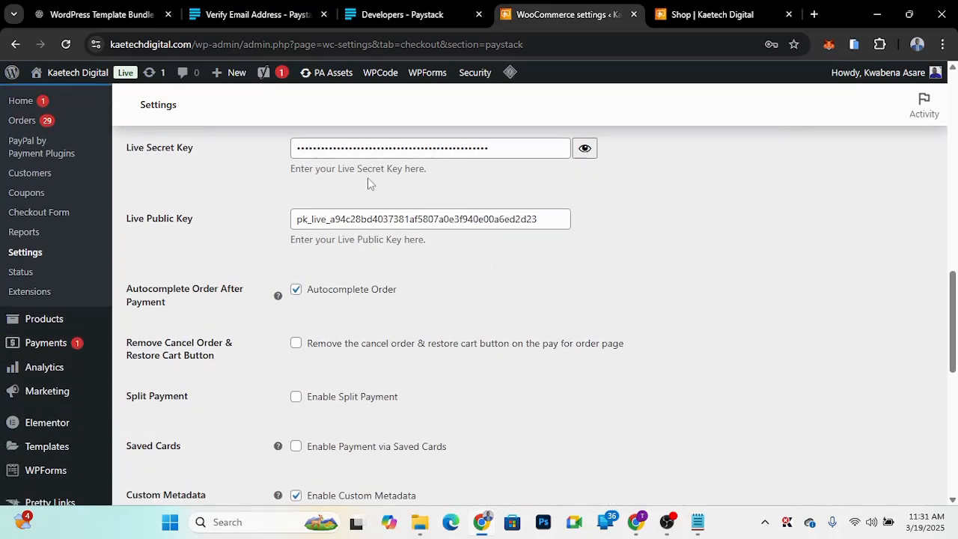
scroll(511, 289, "up", 1)
scroll(511, 289, "up", 1)
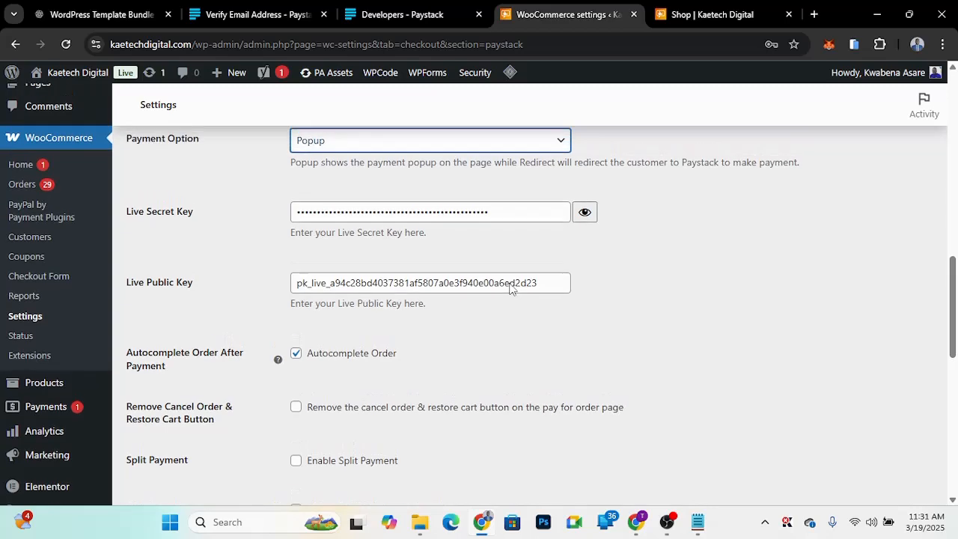
scroll(511, 289, "down", 1)
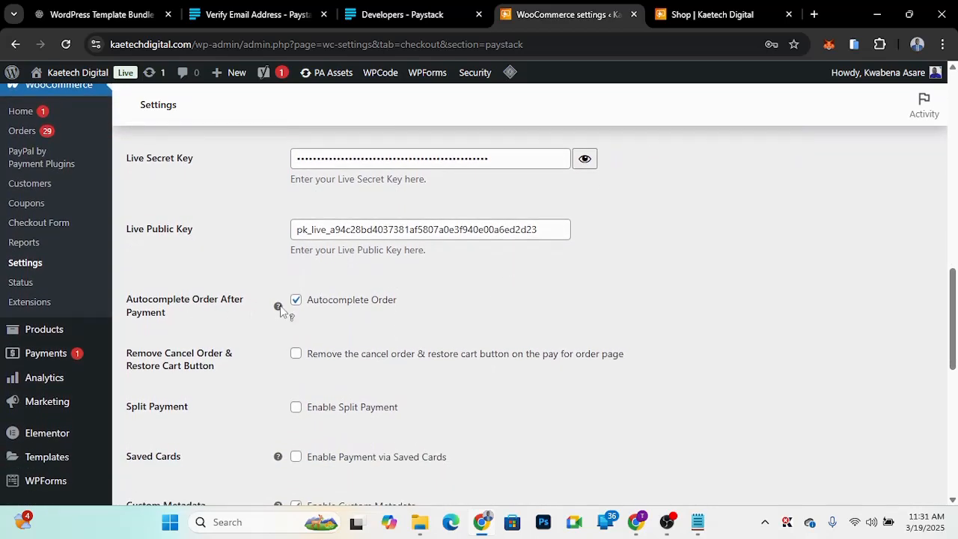
mouse_move(277, 306)
scroll(426, 335, "down", 3)
scroll(427, 334, "up", 2)
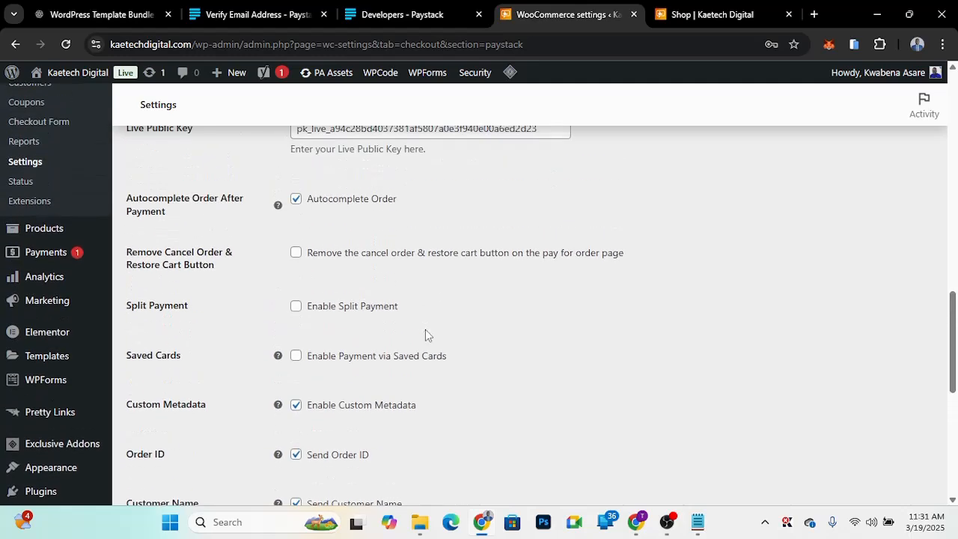
scroll(403, 407, "down", 2)
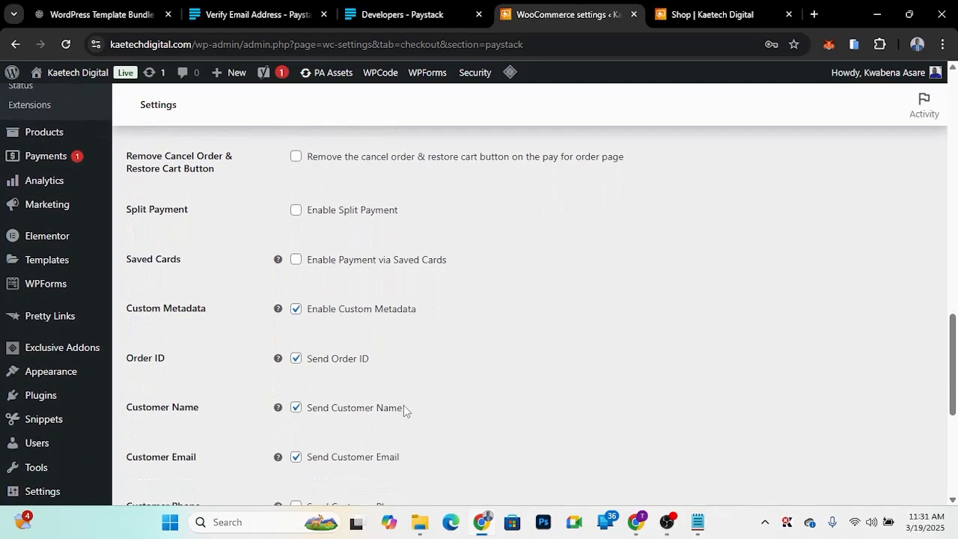
scroll(404, 406, "down", 3)
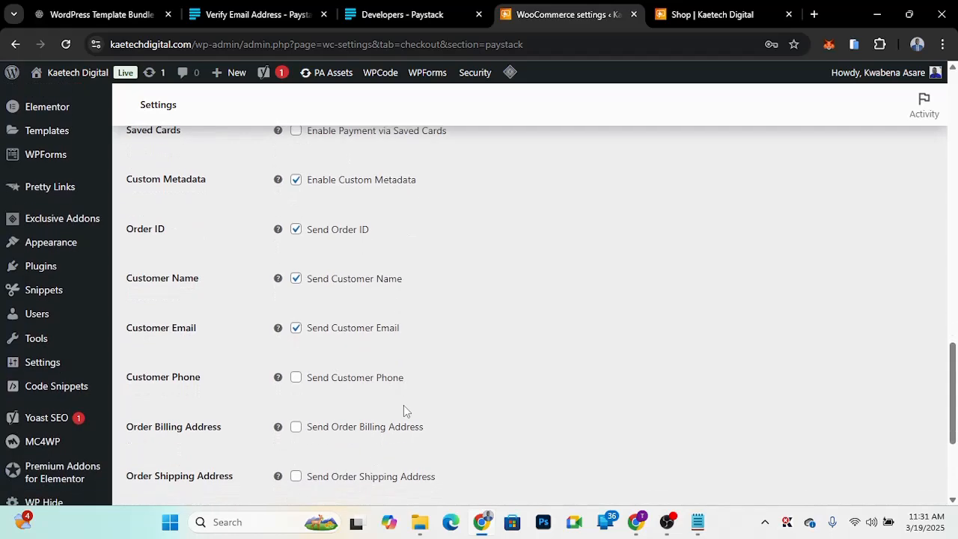
scroll(404, 406, "down", 1)
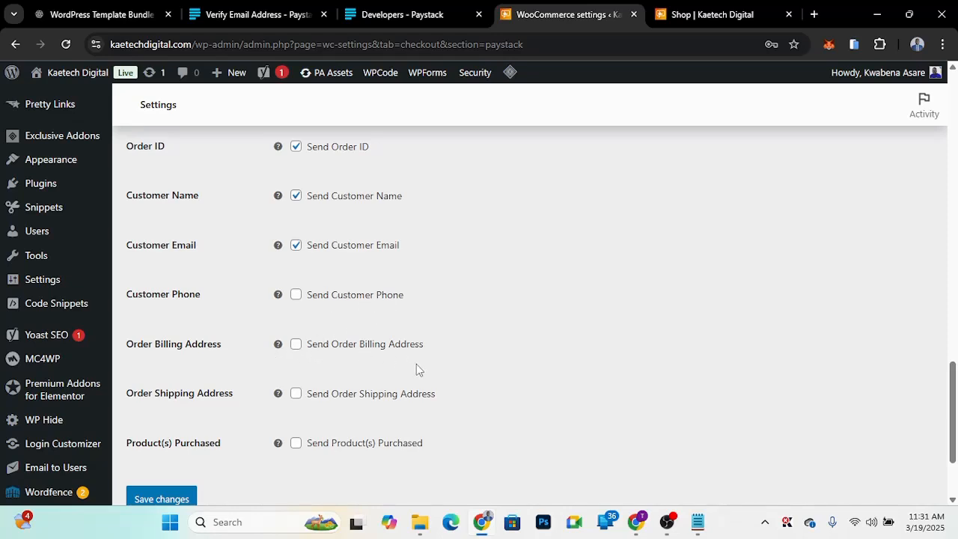
scroll(477, 373, "up", 5)
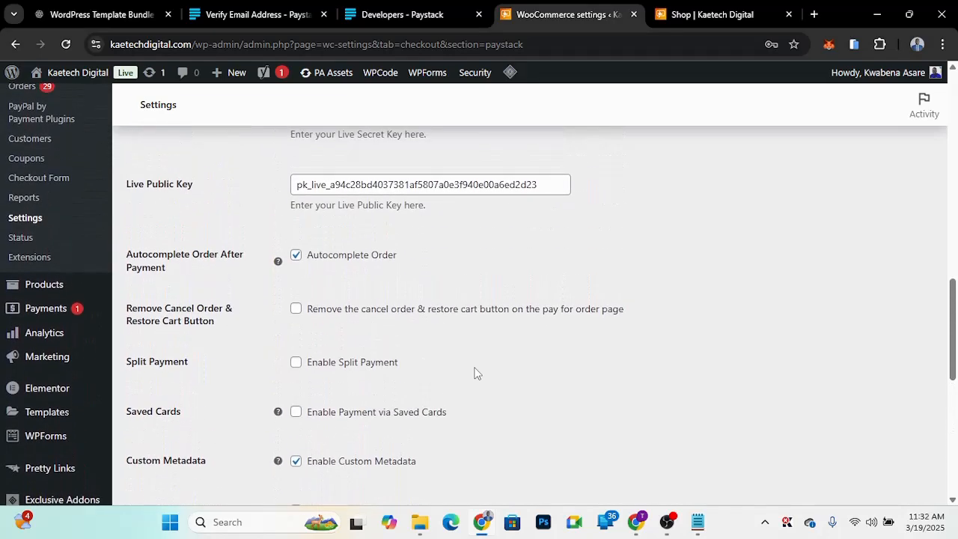
scroll(476, 373, "down", 4)
scroll(475, 373, "down", 3)
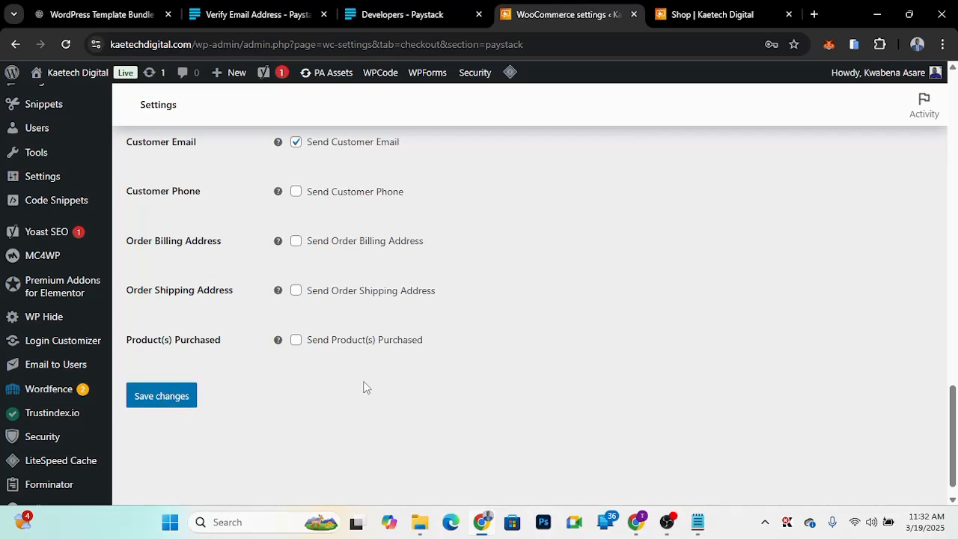
scroll(365, 387, "up", 15)
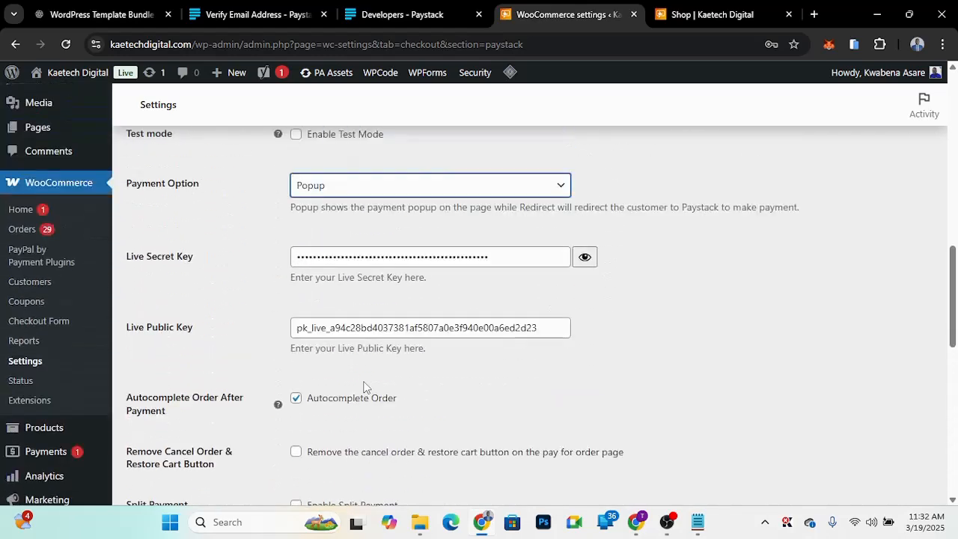
scroll(365, 387, "up", 1)
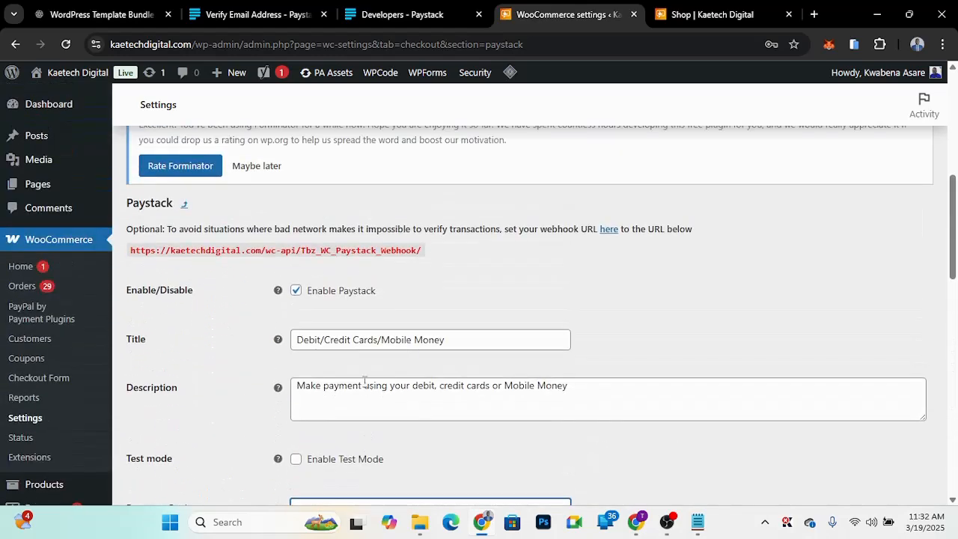
scroll(232, 434, "down", 15)
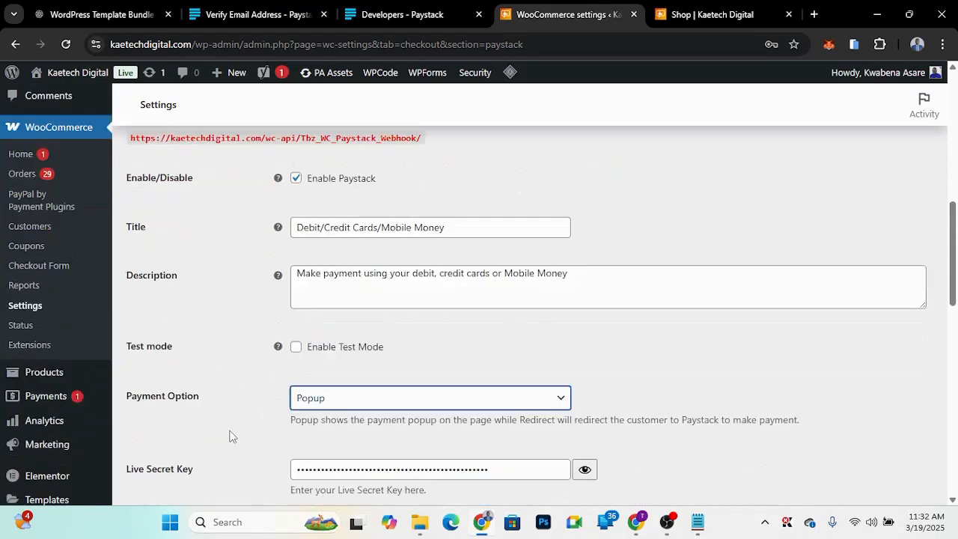
Save the WooCommerce Paystack payment settings and check the top of the reloaded settings page
left_click(168, 428)
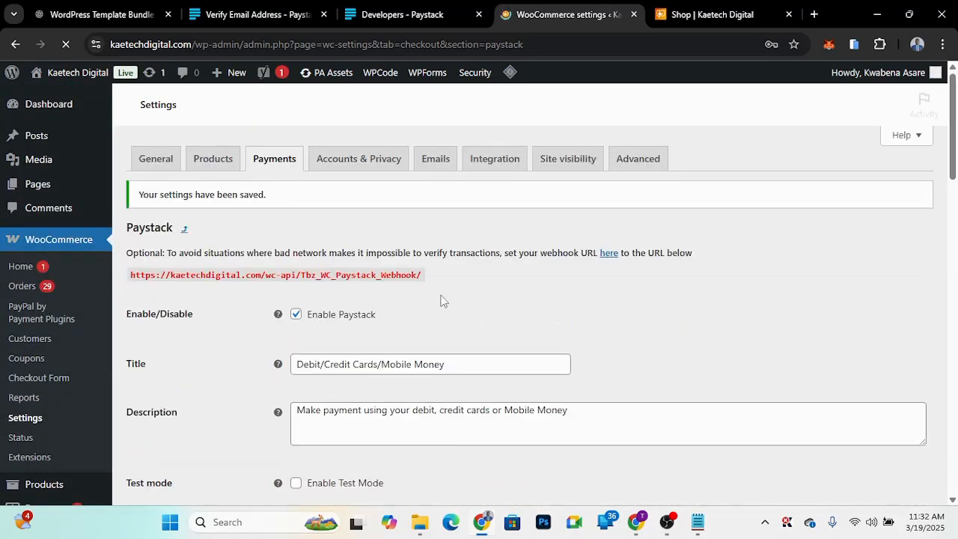
scroll(389, 285, "down", 5)
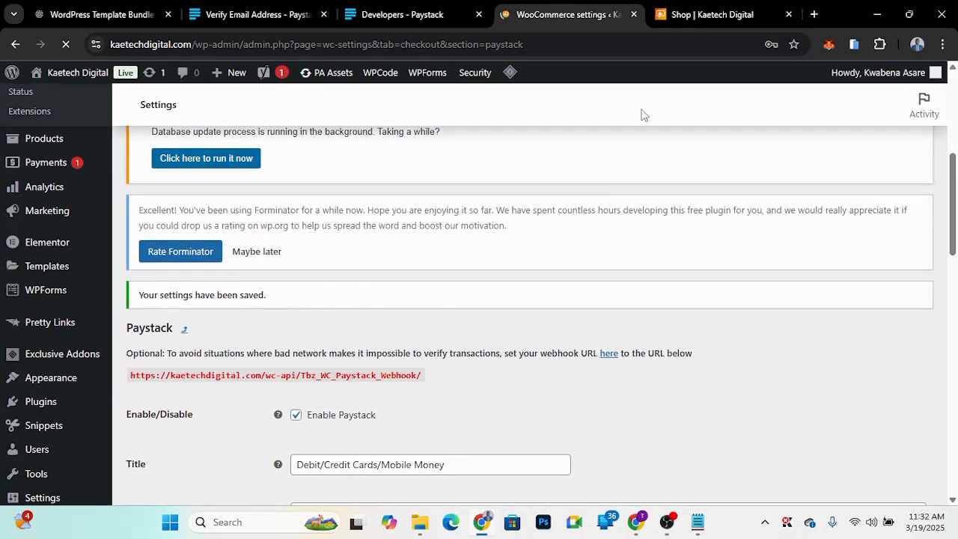
In the store's shop, add the "Cryptoinvest – Cryptocurrency Investment website" product to the cart and proceed to checkout
left_click(708, 15)
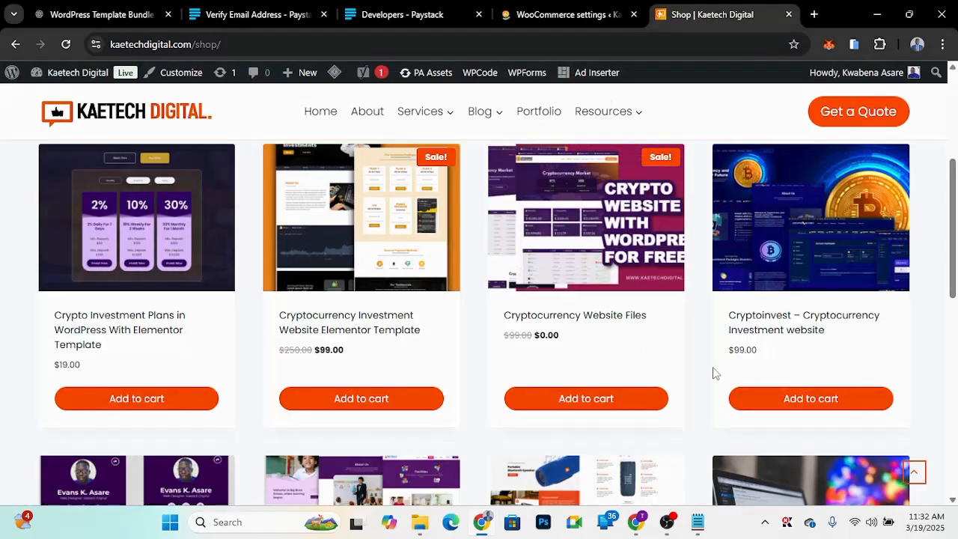
scroll(715, 372, "down", 1)
left_click(786, 275)
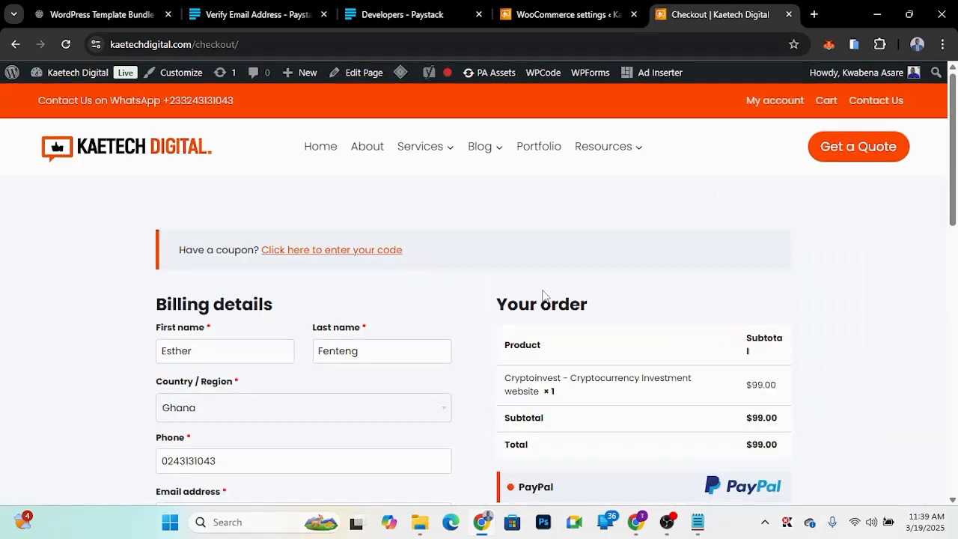
Choose Debit/Credit Cards/Mobile Money, secured by Paystack, as the payment method for the order
scroll(543, 296, "down", 2)
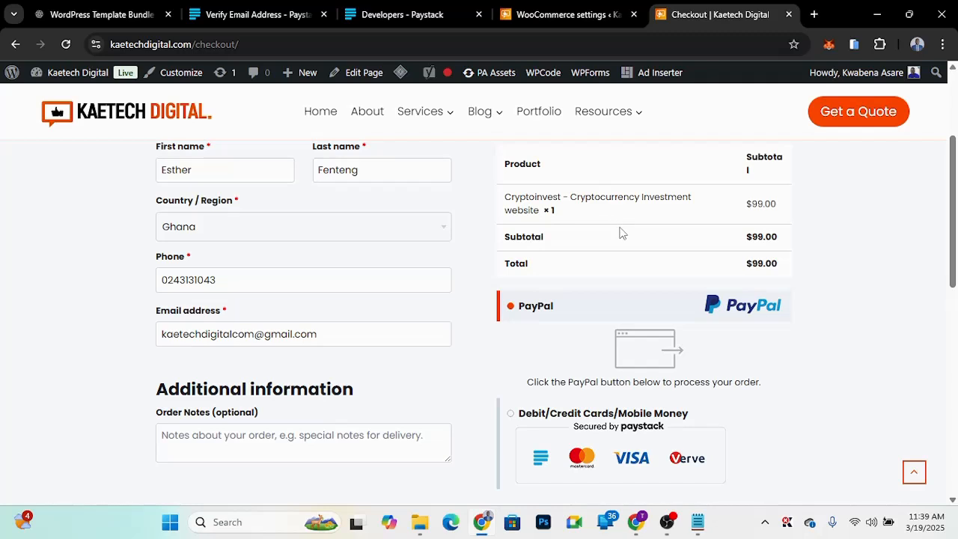
scroll(620, 233, "down", 2)
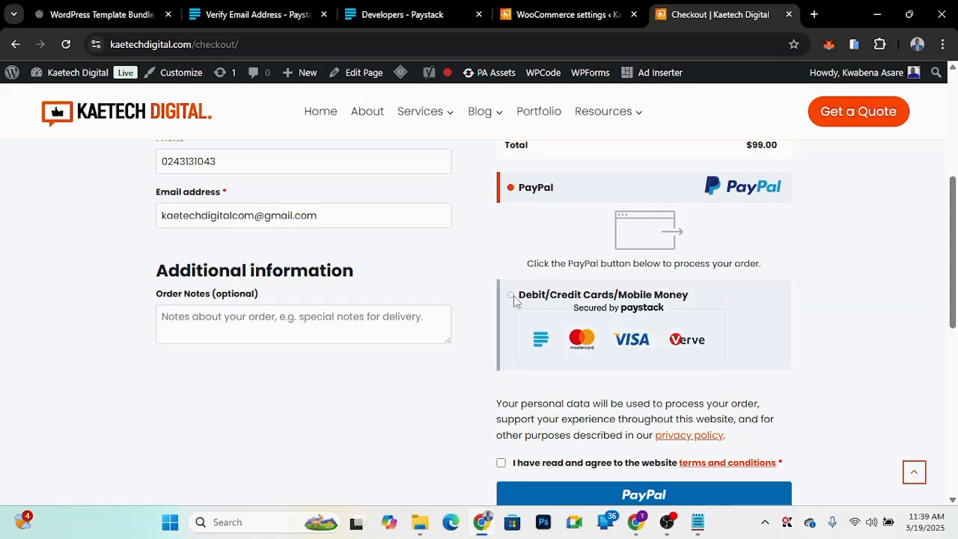
left_click(513, 296)
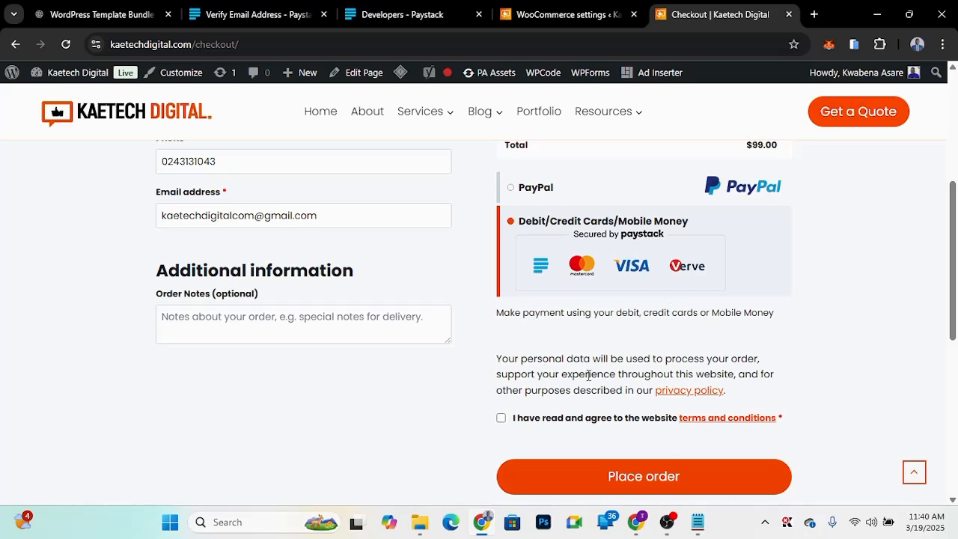
Agree to the website terms and conditions, place the test order with Paystack, and close the payment popup
scroll(589, 376, "down", 1)
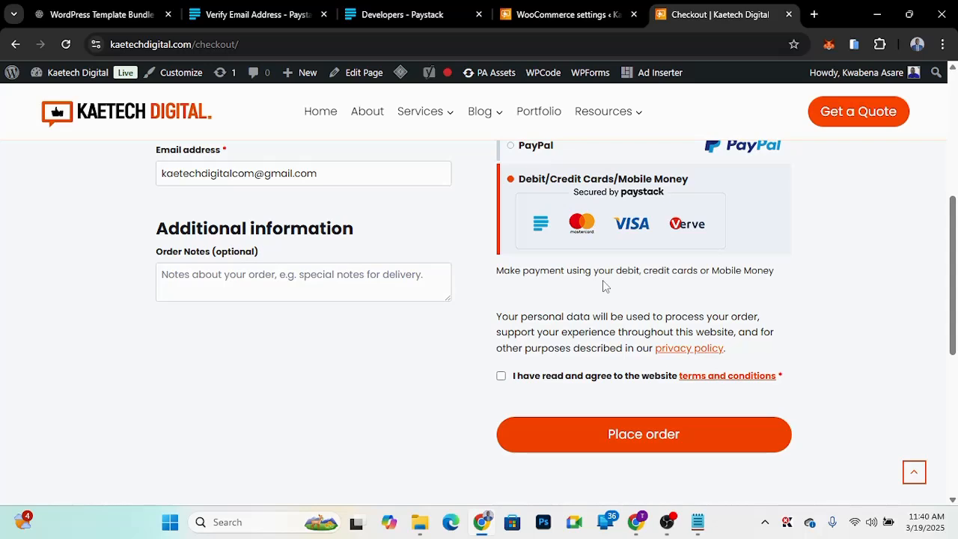
scroll(604, 284, "up", 3)
scroll(603, 284, "down", 4)
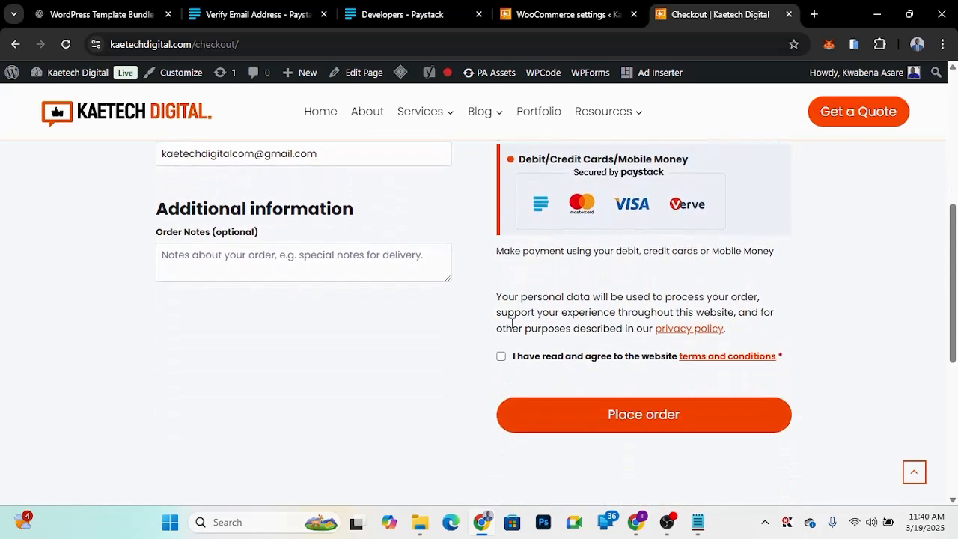
left_click(501, 357)
scroll(569, 315, "up", 3)
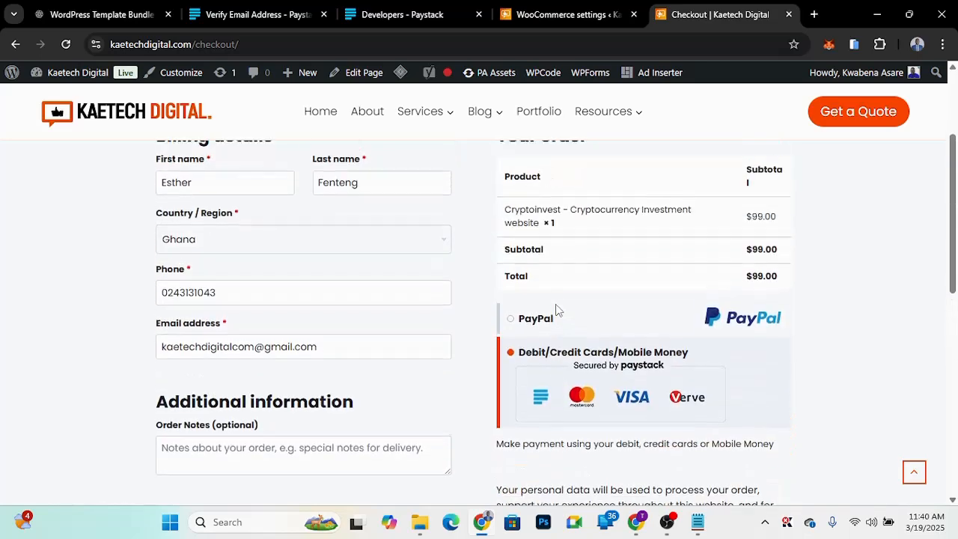
scroll(558, 309, "down", 2)
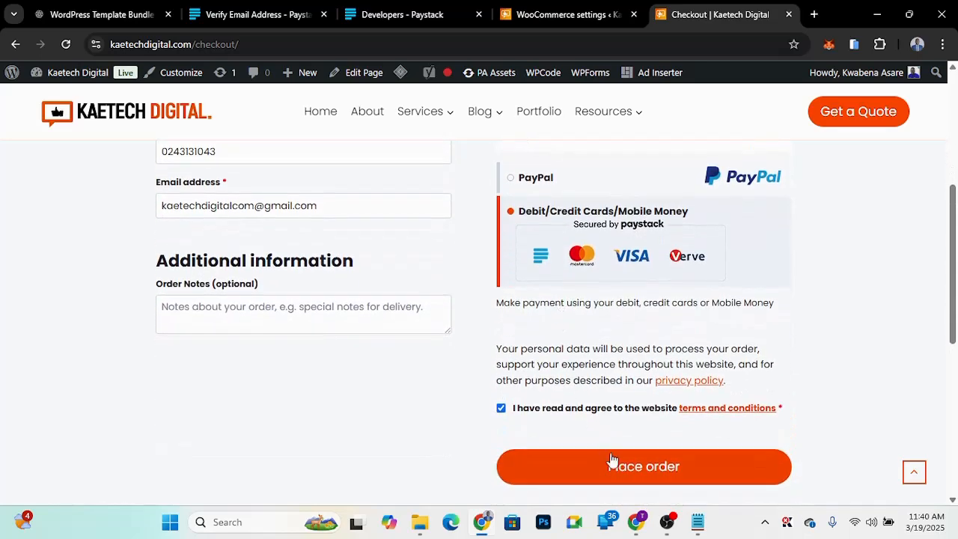
left_click(637, 477)
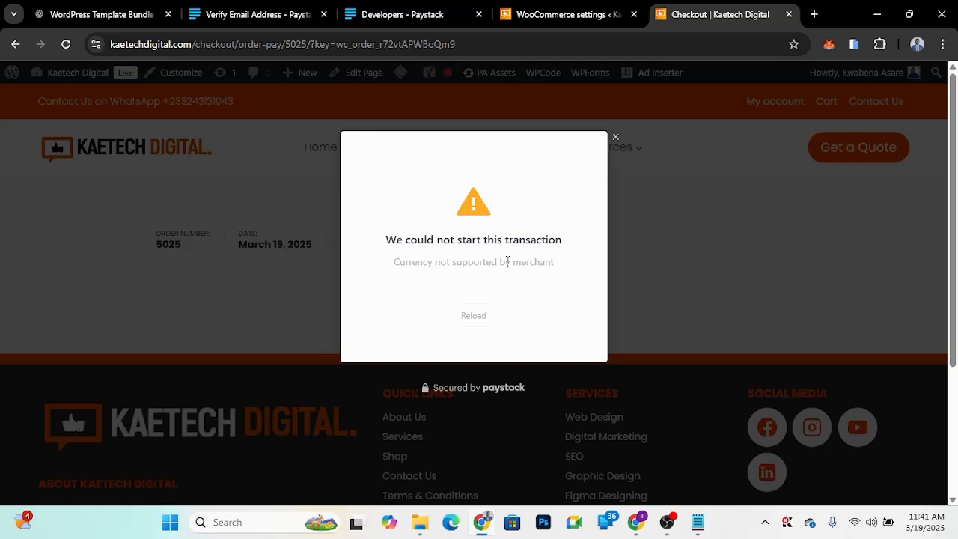
left_click(616, 139)
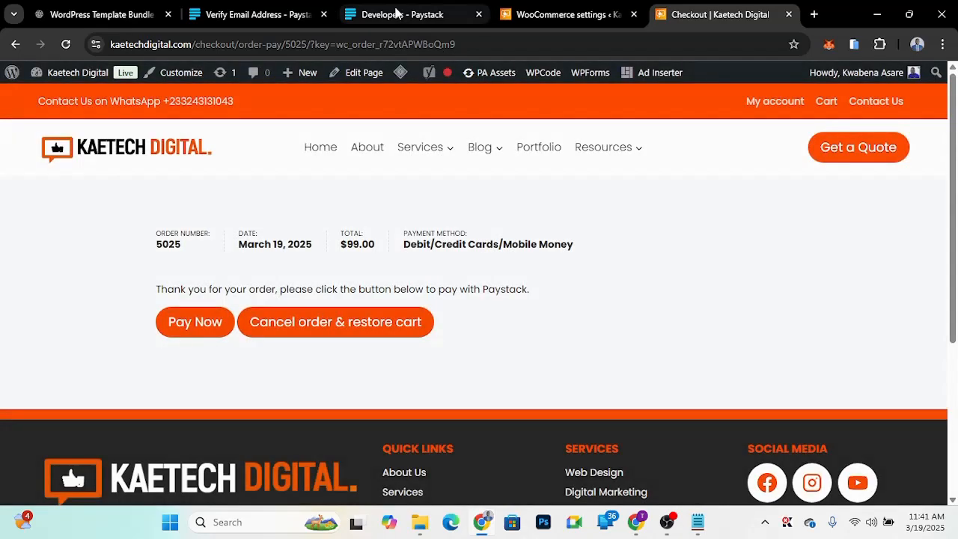
Check which default currencies are available in the Paystack dashboard's payment preferences
left_click(396, 14)
scroll(445, 226, "up", 1)
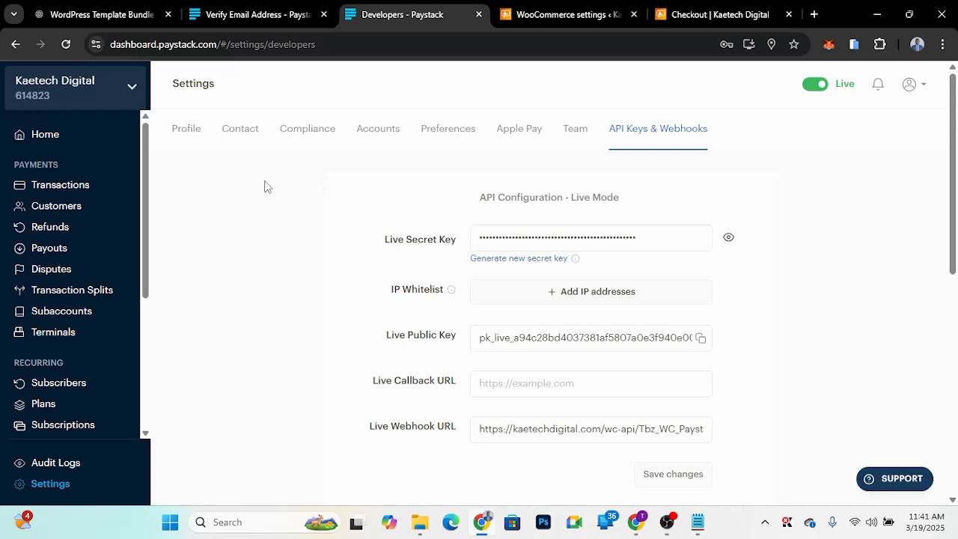
left_click(449, 135)
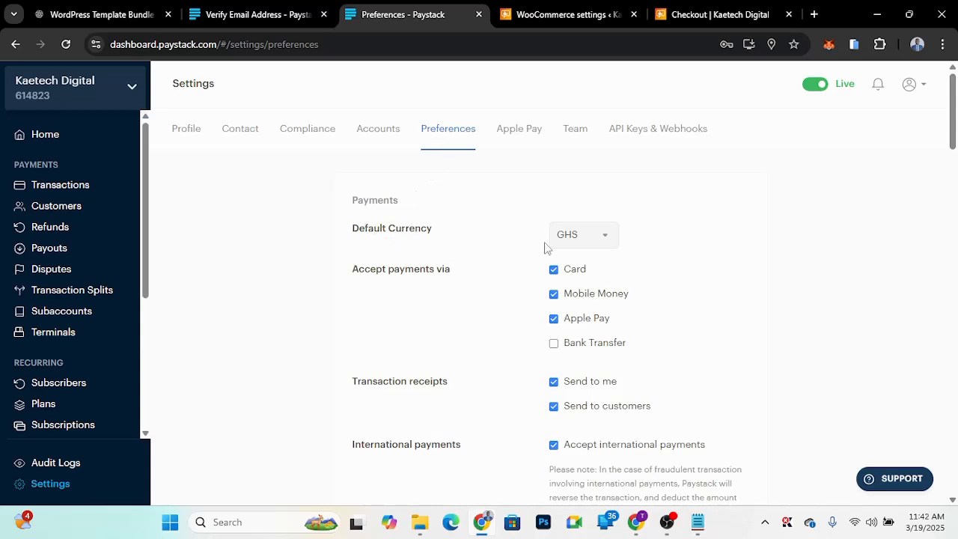
left_click(590, 235)
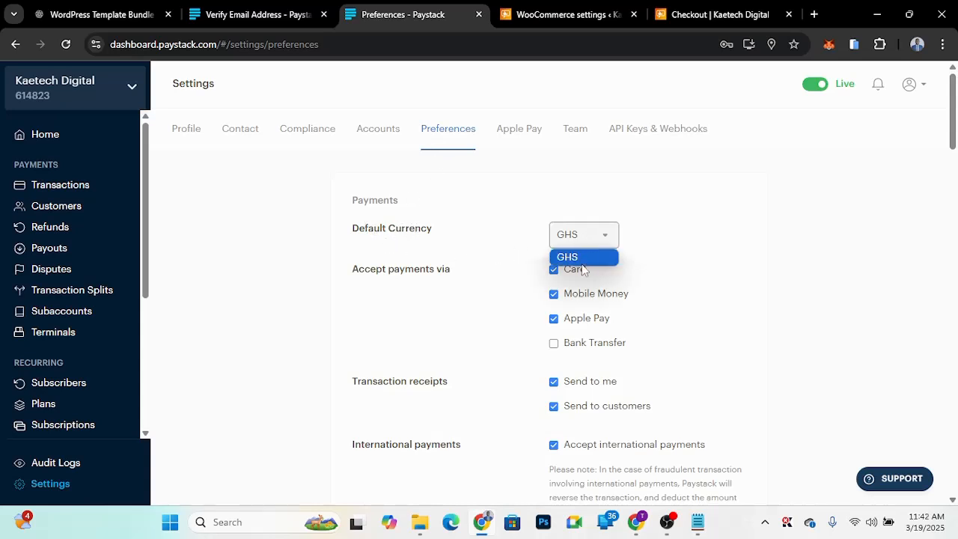
left_click(585, 245)
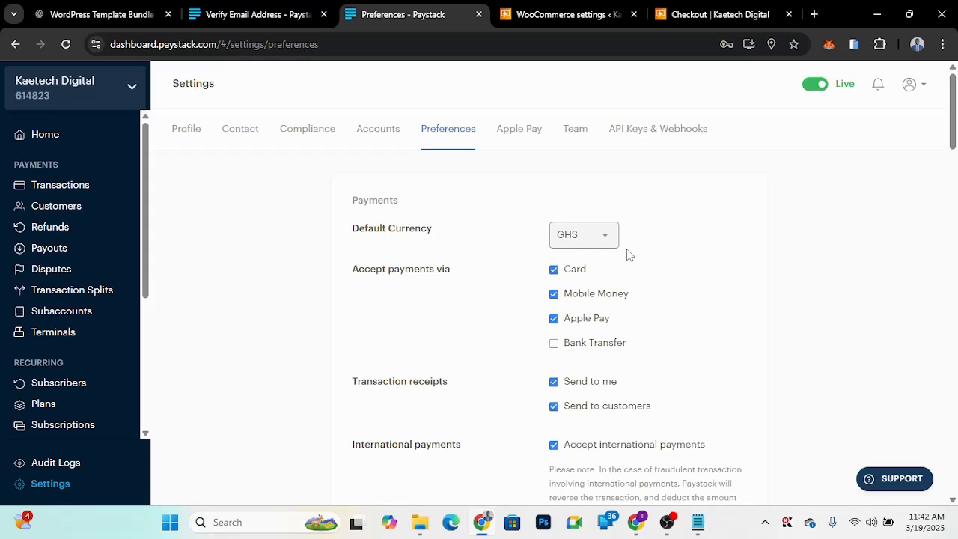
Compare the currency of the store's order total with the Paystack payment preferences, including the default currency and international payments
left_click(696, 15)
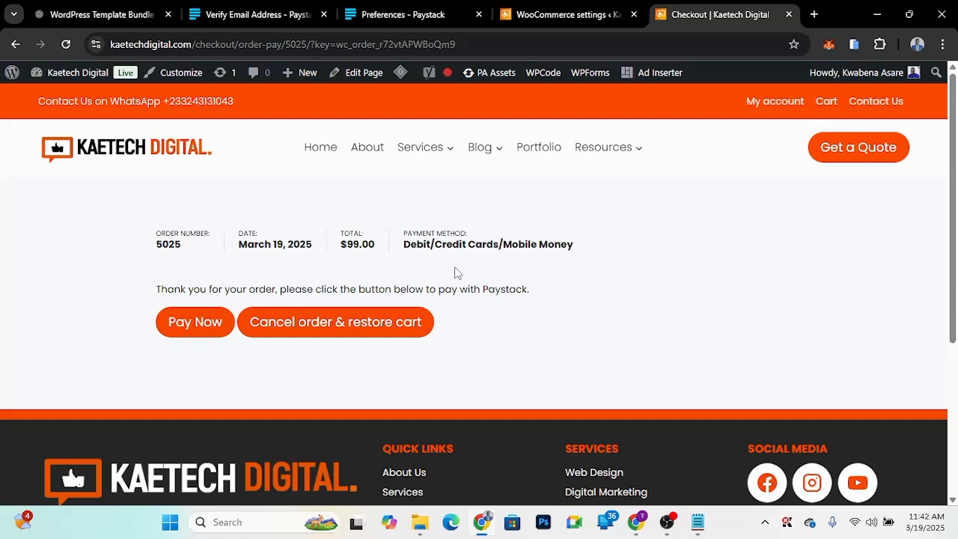
left_click(588, 12)
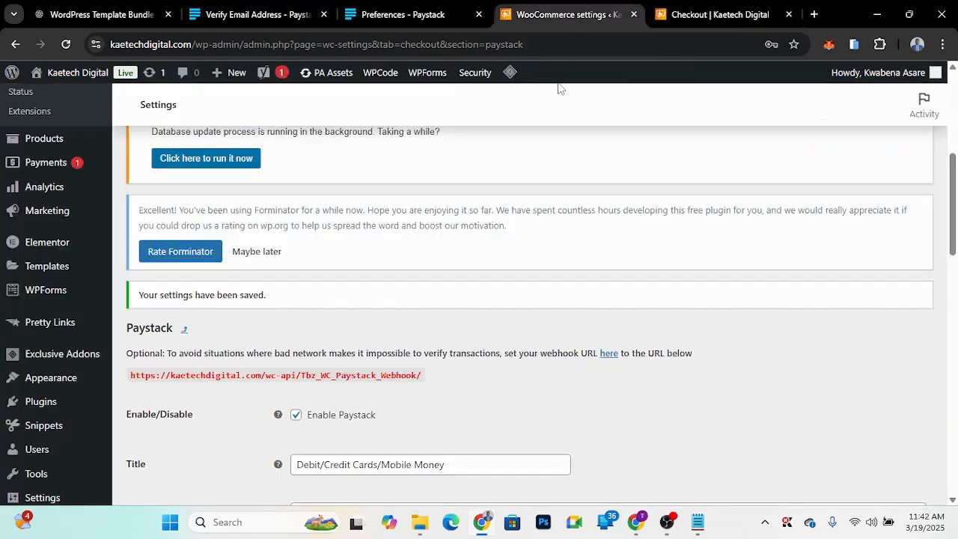
left_click(404, 15)
scroll(503, 286, "down", 3)
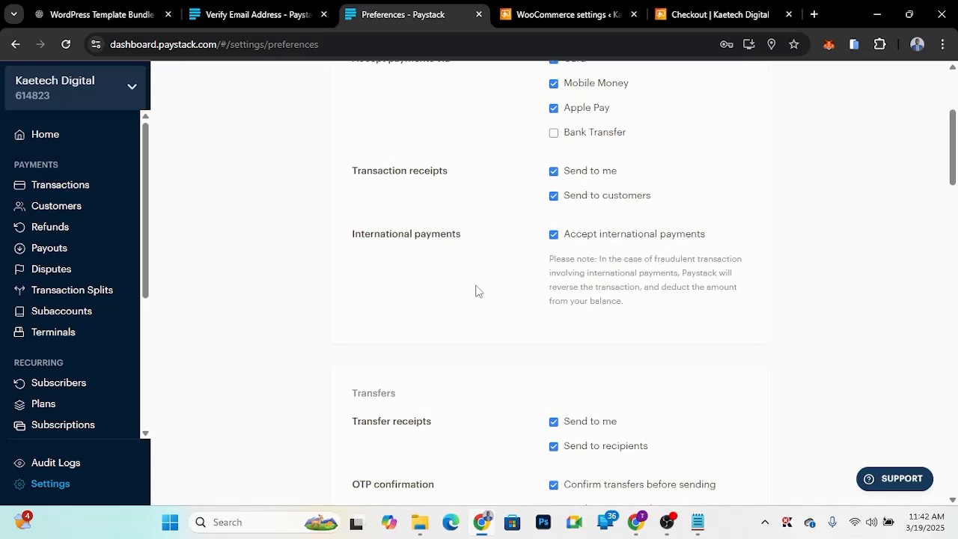
scroll(478, 291, "up", 2)
scroll(478, 292, "up", 1)
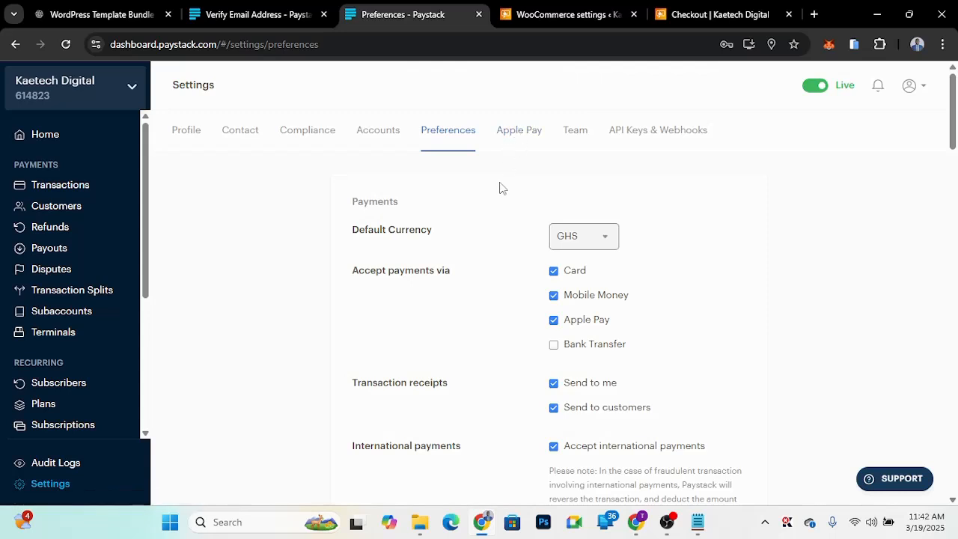
left_click(687, 14)
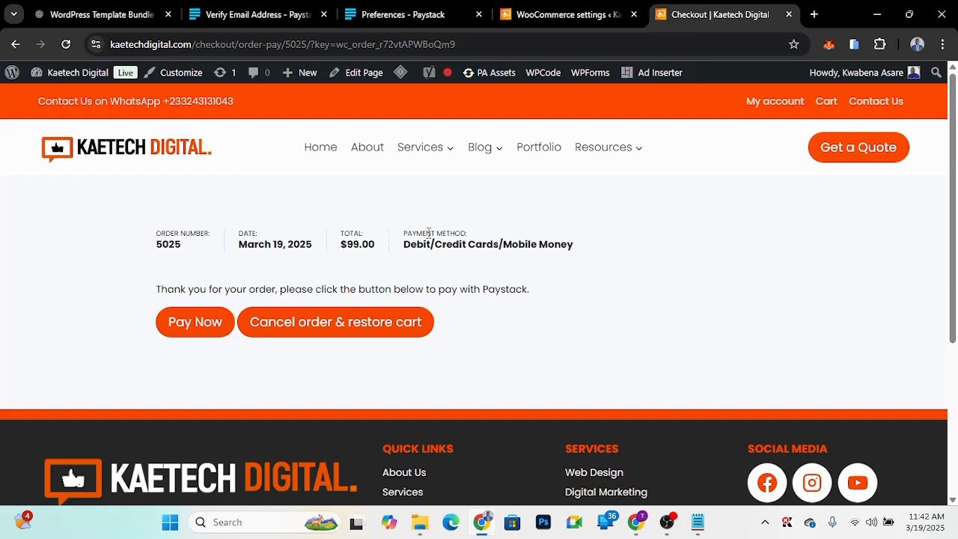